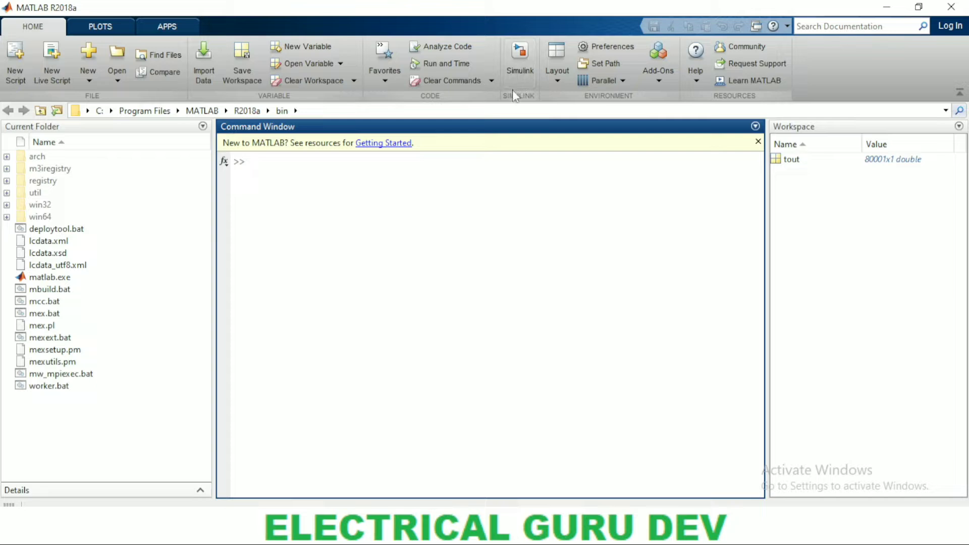
# Create a new blank Simulink model and maximize its window.
pyautogui.click(522, 54)
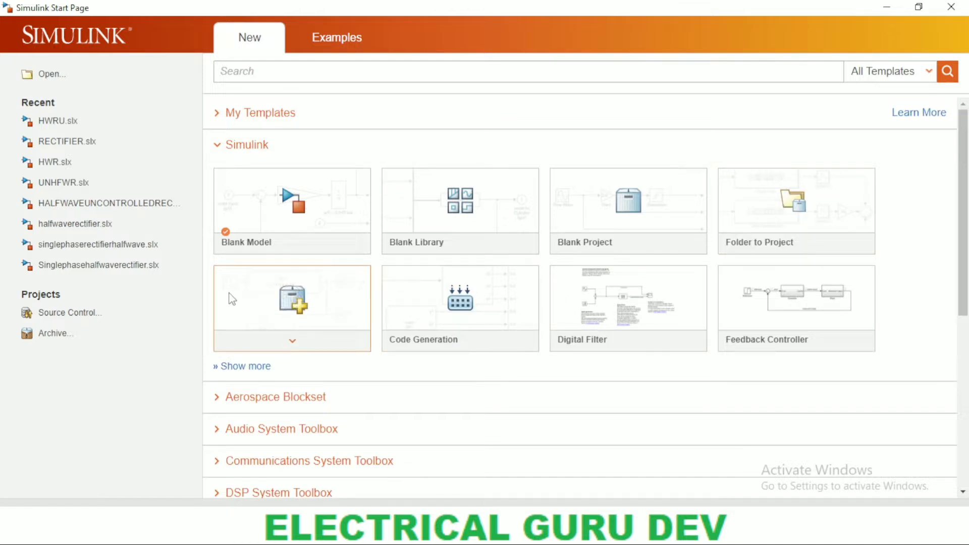
pyautogui.click(274, 234)
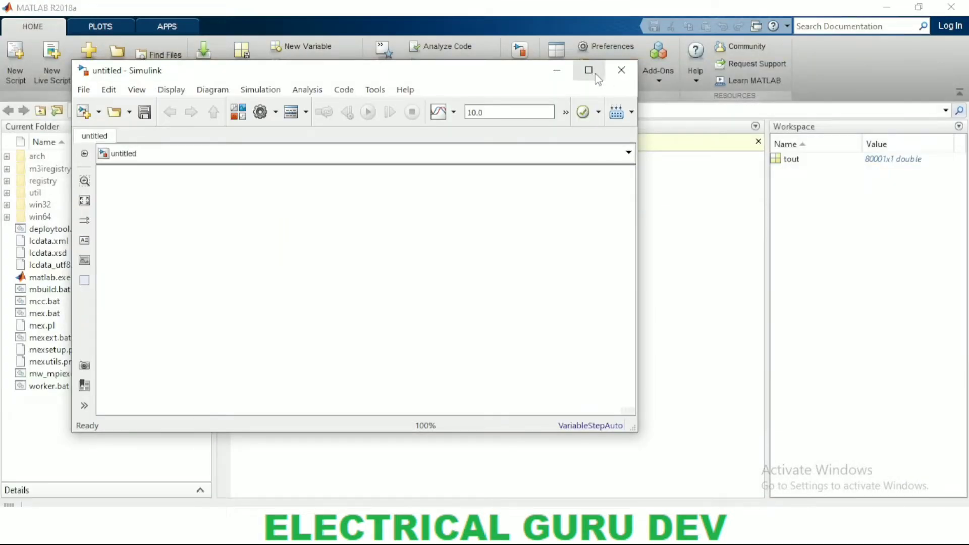
pyautogui.click(588, 71)
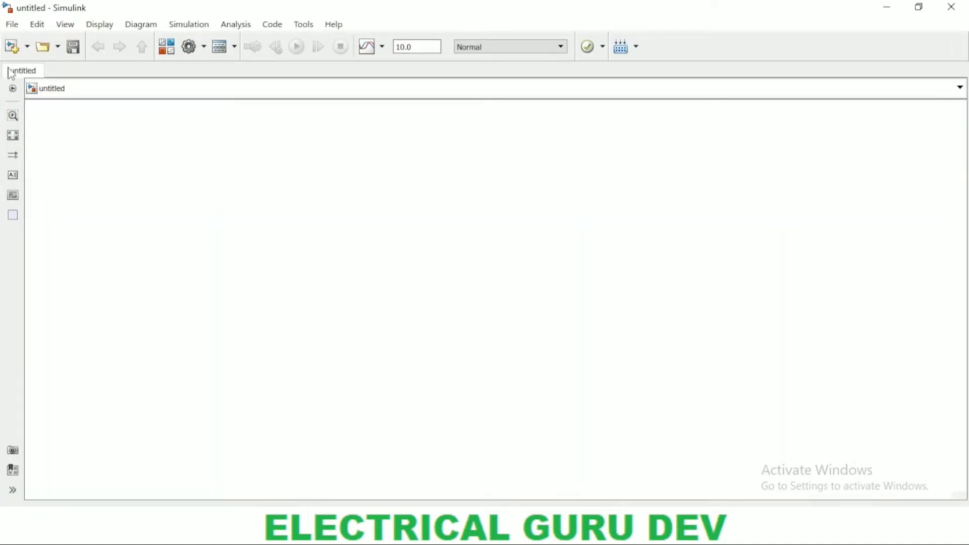
# Save the model to the Desktop as singlephaseuncontrolledhalfwaverectifier in Simulink Models (*.slx) format.
pyautogui.click(74, 48)
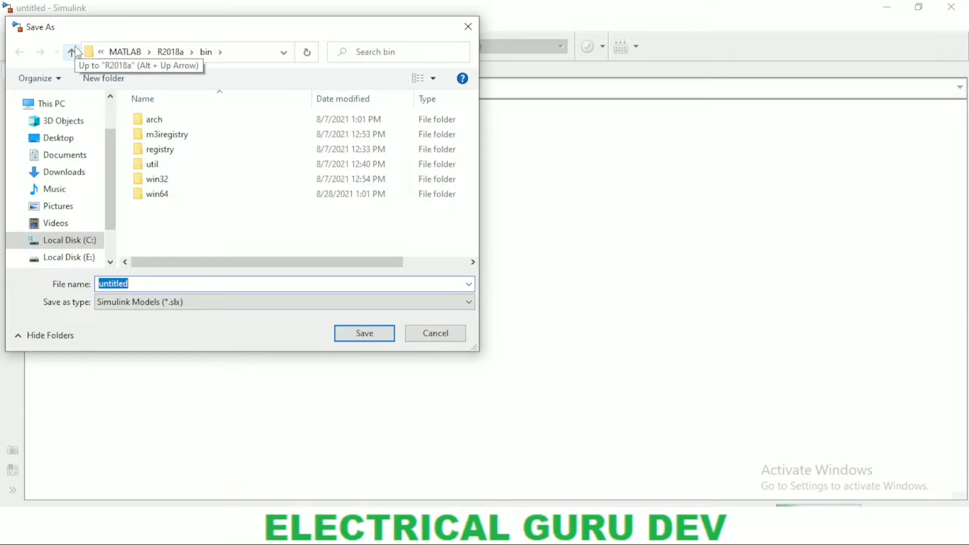
pyautogui.write('sing')
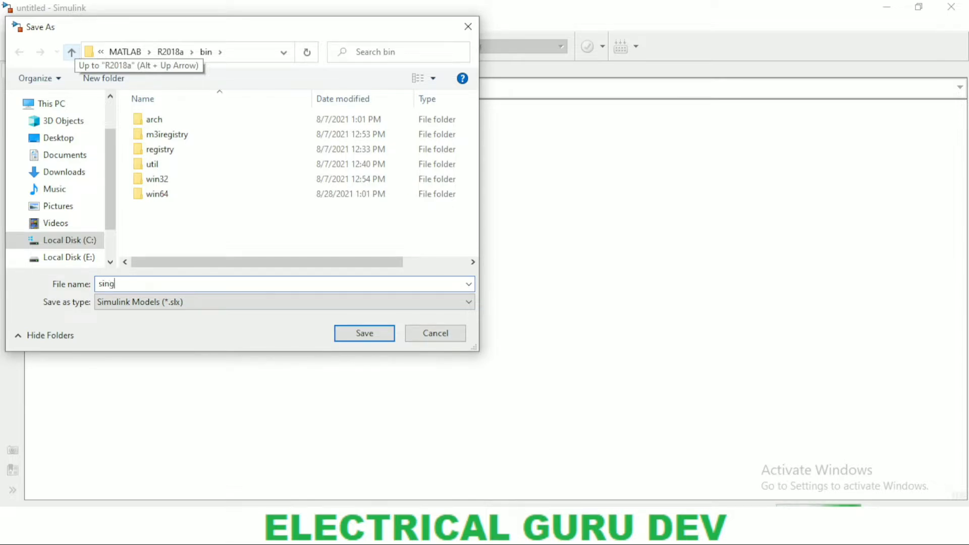
pyautogui.write('lephas')
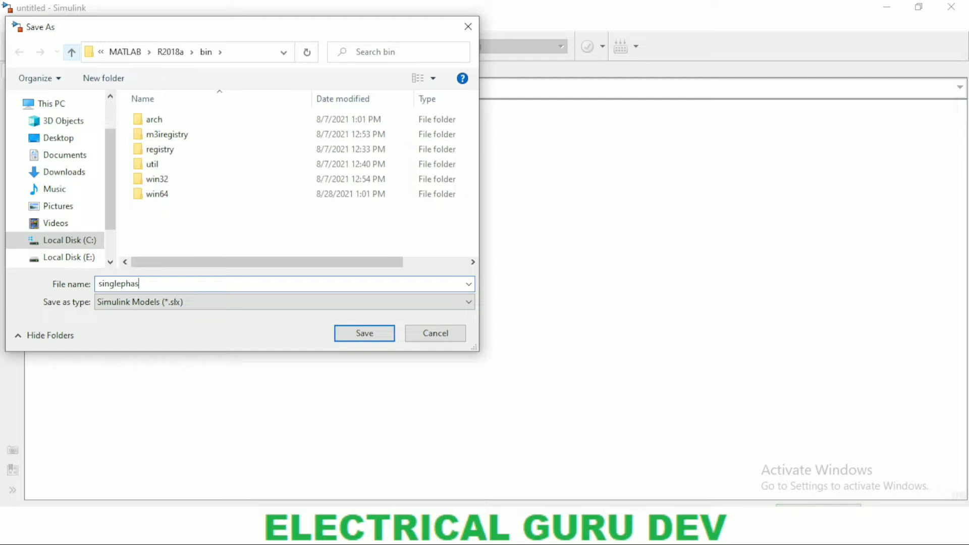
pyautogui.write('euncontrolledhal')
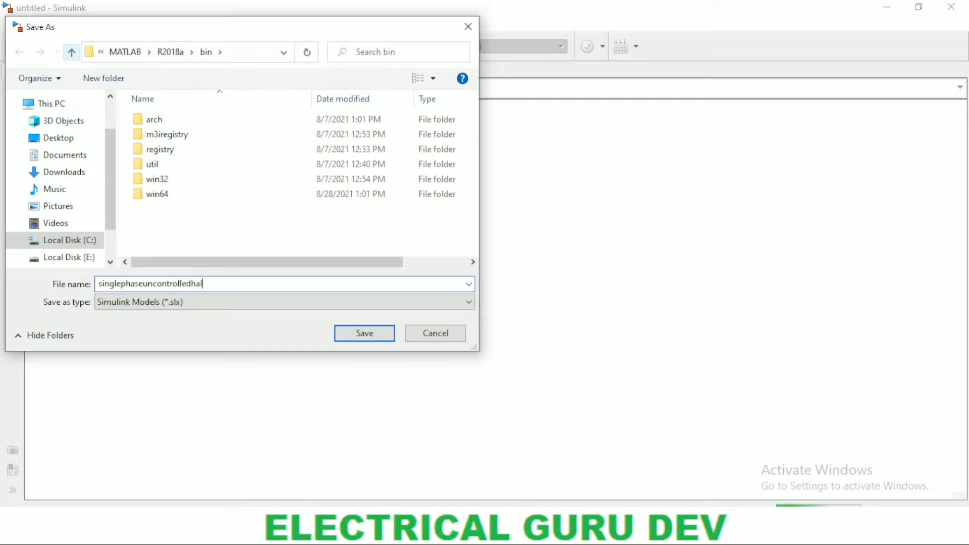
pyautogui.write('fwaverectifier')
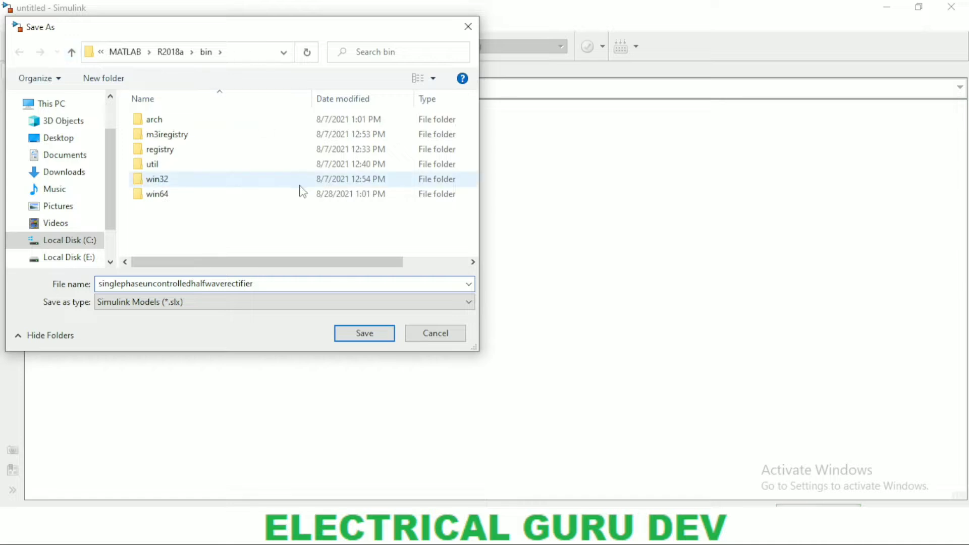
pyautogui.click(71, 142)
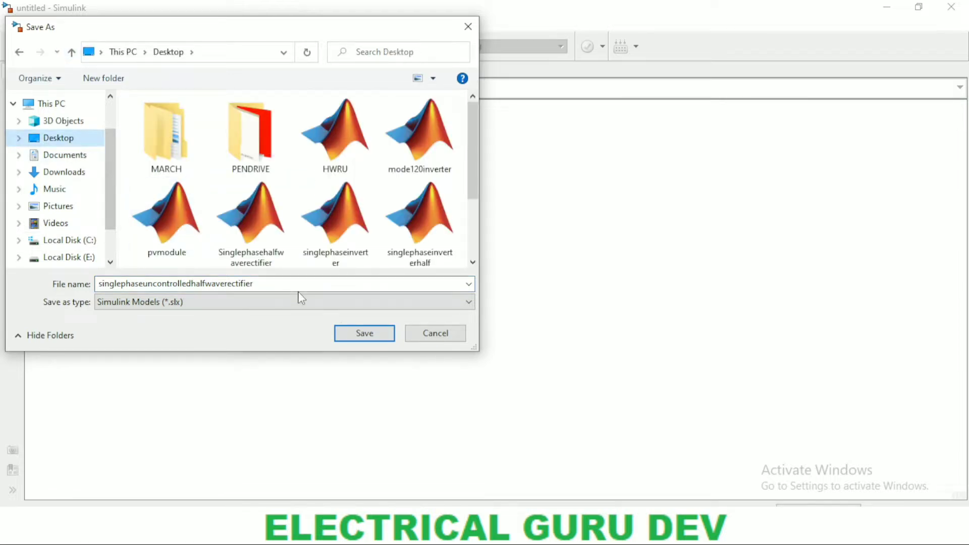
pyautogui.click(364, 334)
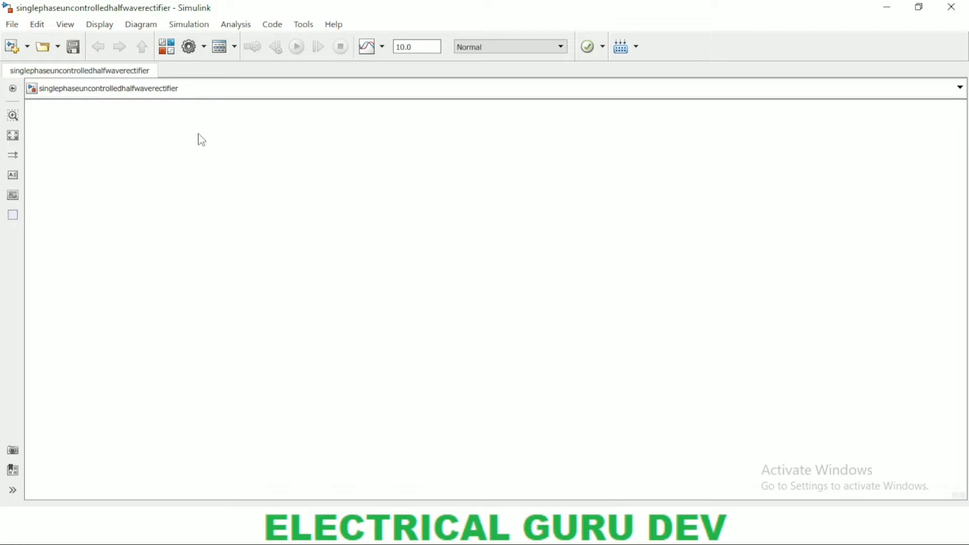
# Add an AC Voltage Source block from the Specialized Technology electrical sources, leaving its peak amplitude at the default.
pyautogui.doubleClick(174, 262)
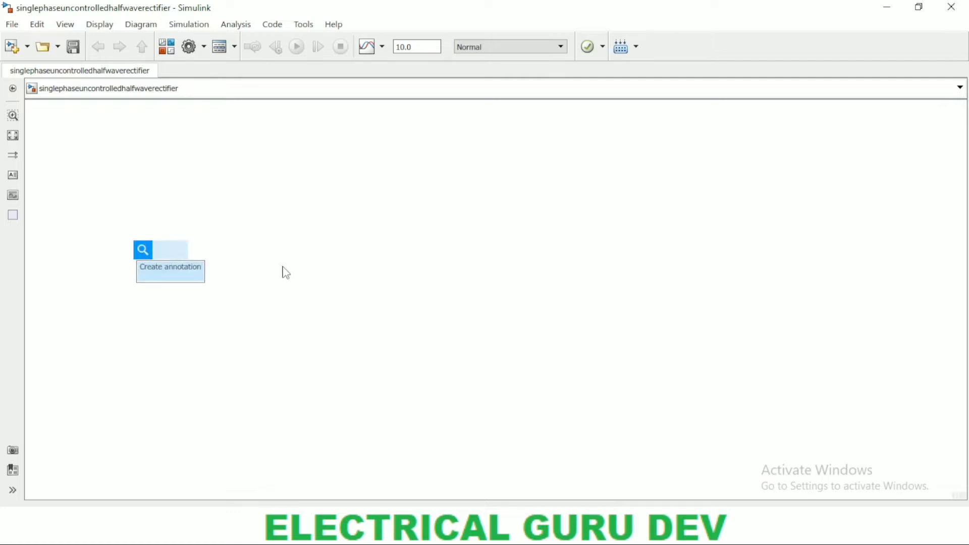
pyautogui.write('a')
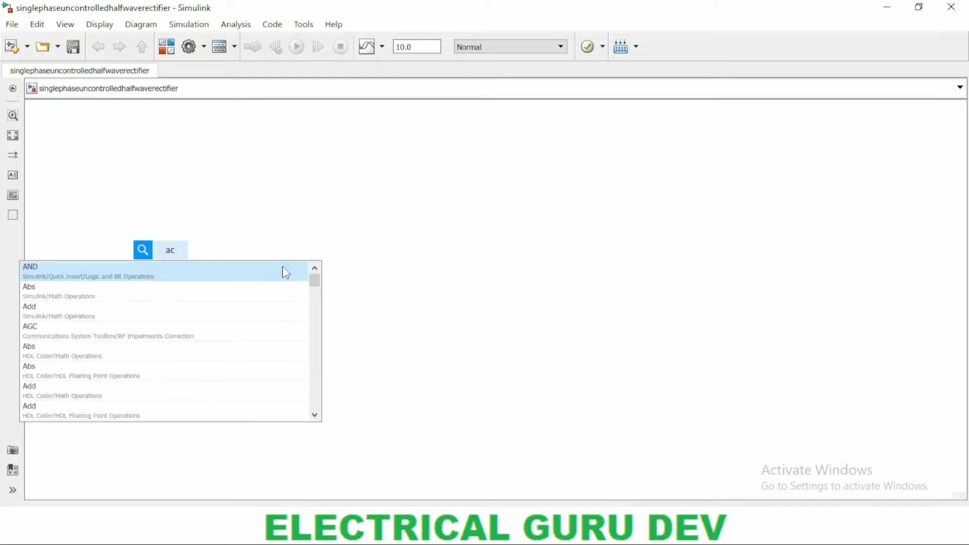
pyautogui.write('c ')
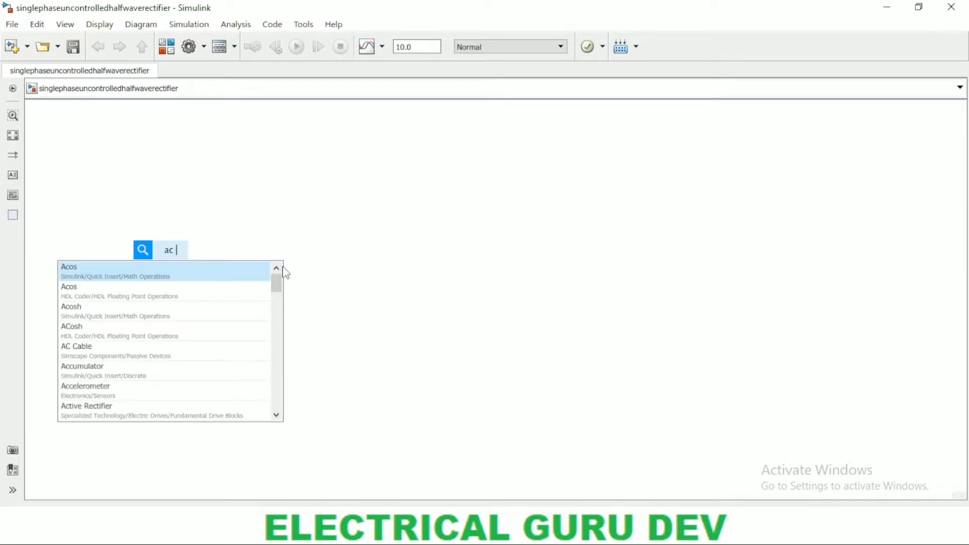
pyautogui.write('vol')
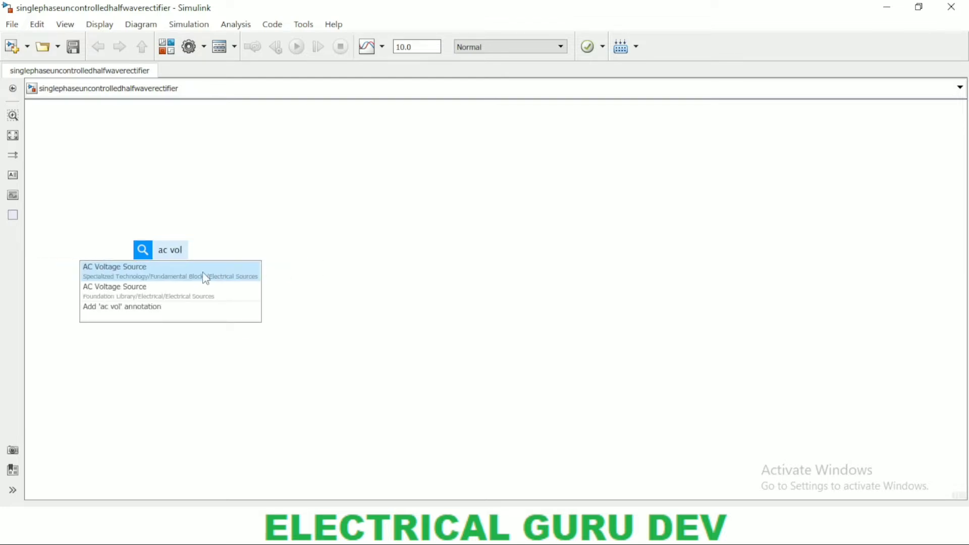
pyautogui.click(171, 275)
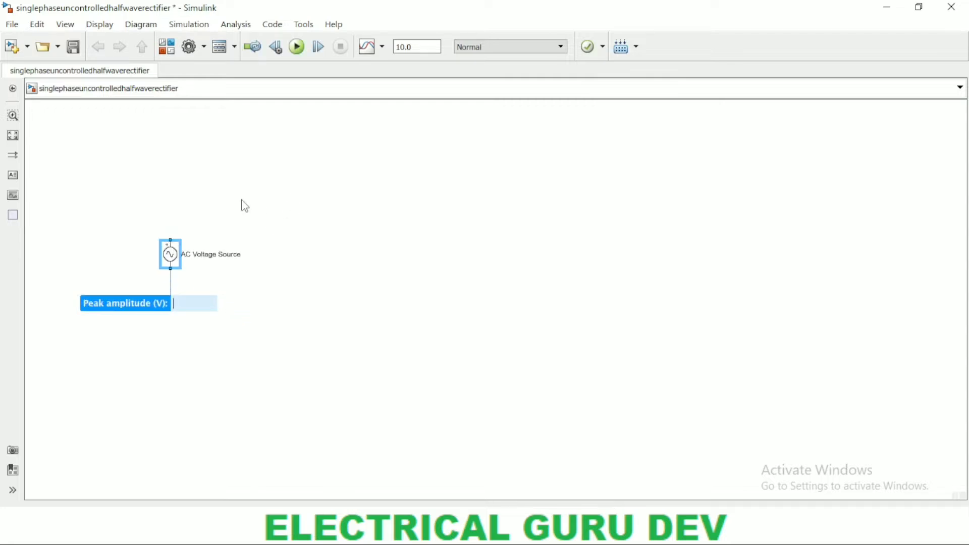
pyautogui.click(302, 206)
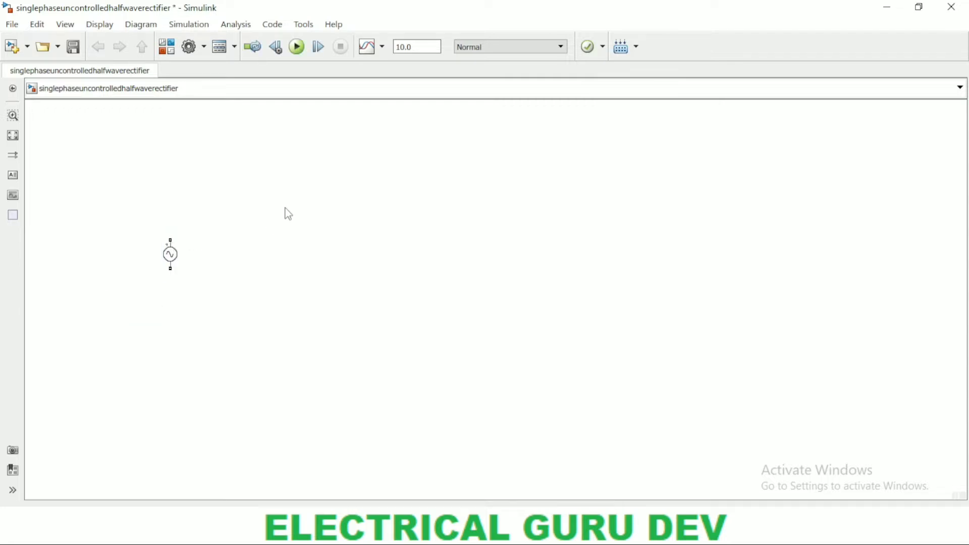
# Add a Diode block from the Specialized Technology power electronics library, above and to the right of the AC source.
pyautogui.doubleClick(285, 206)
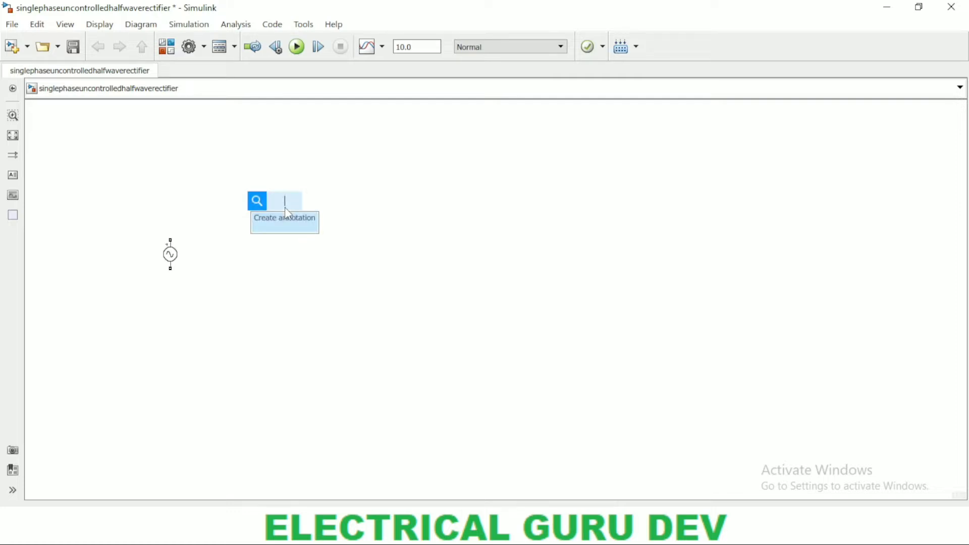
pyautogui.write('diod')
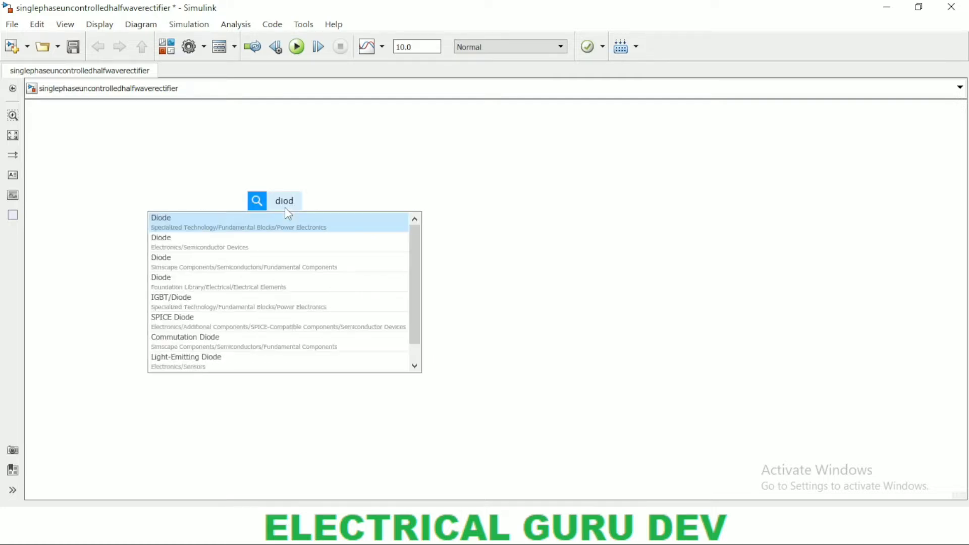
pyautogui.write('e')
pyautogui.click(209, 228)
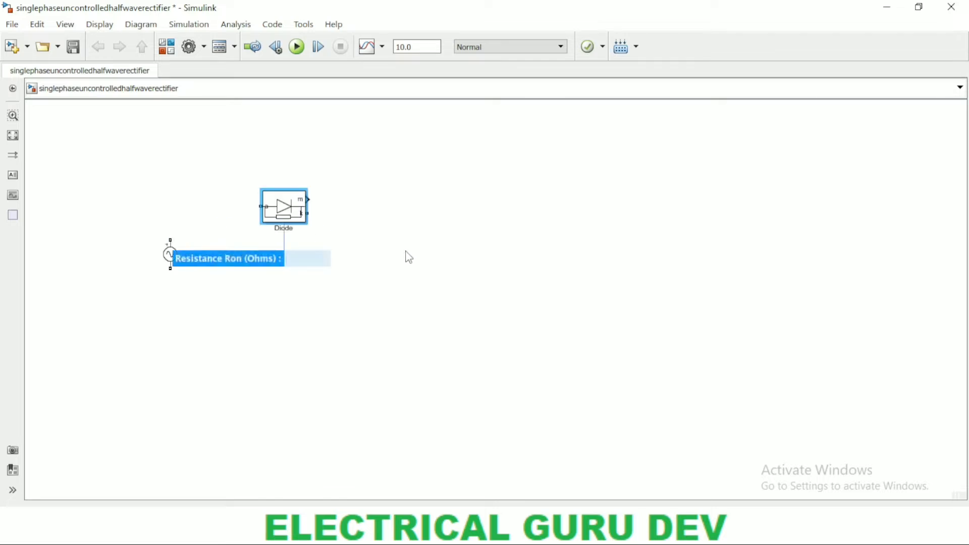
# Add a Series RLC Branch block from the Specialized Technology elements to the right of the diode.
pyautogui.doubleClick(419, 242)
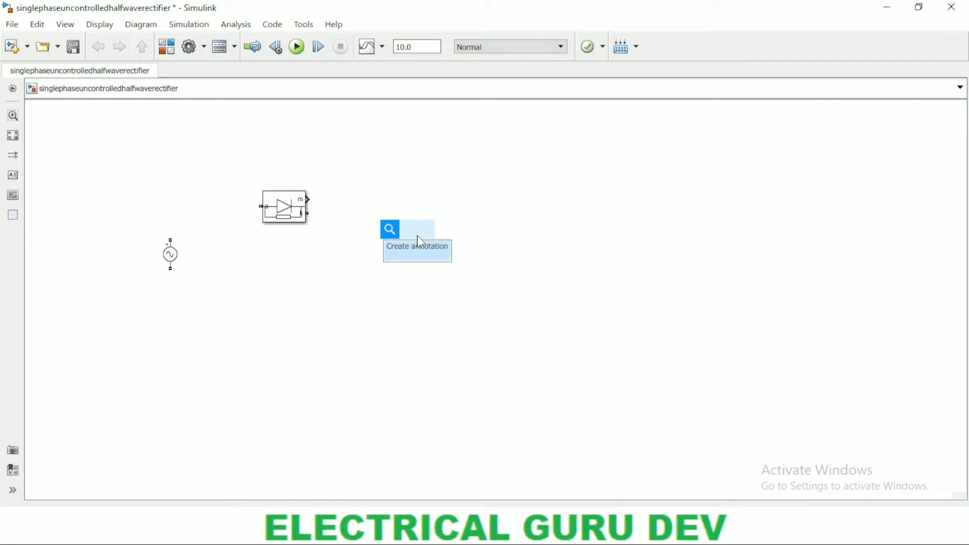
pyautogui.write('r')
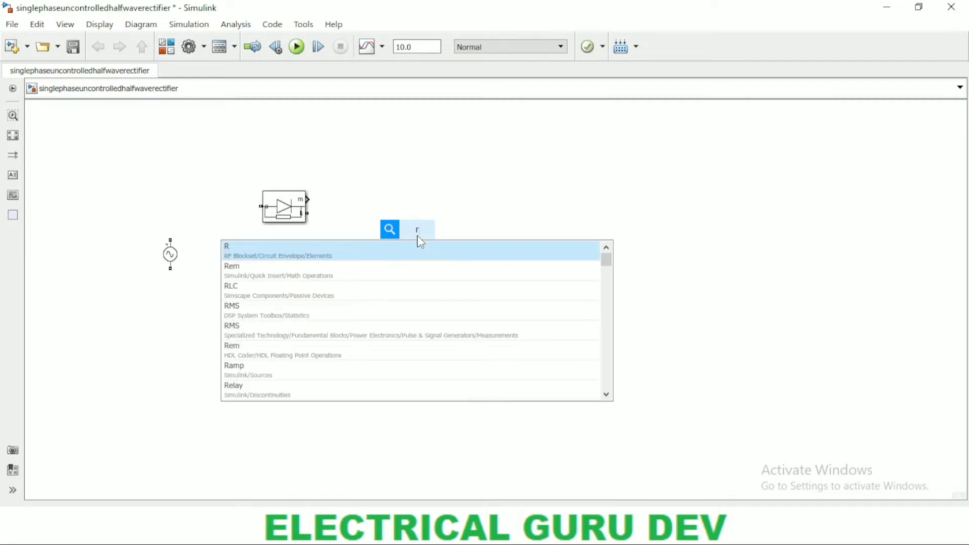
pyautogui.write('lc')
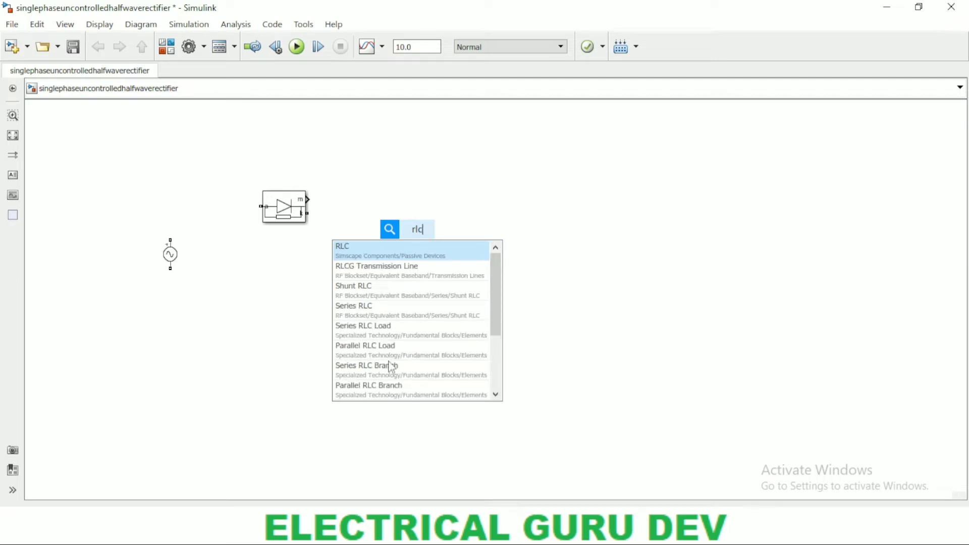
pyautogui.click(357, 375)
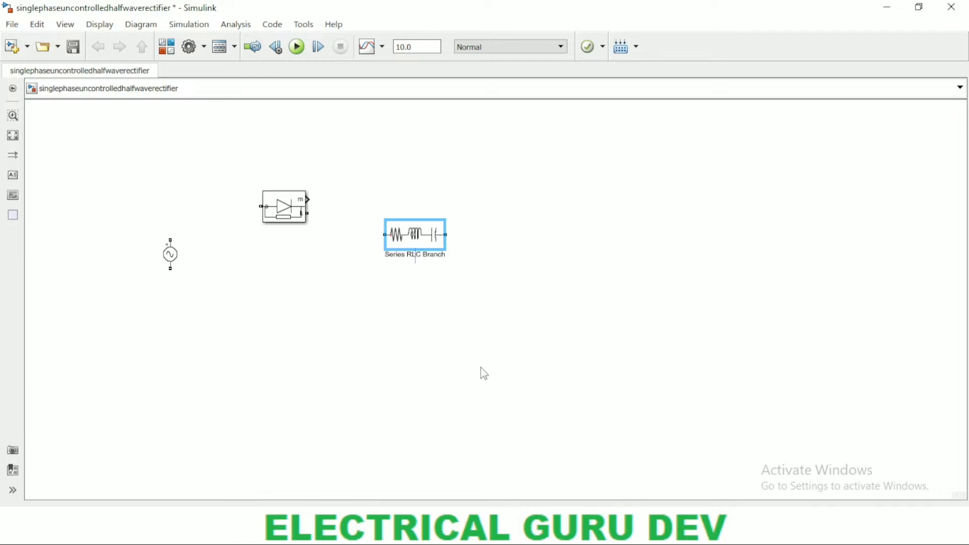
pyautogui.click(541, 311)
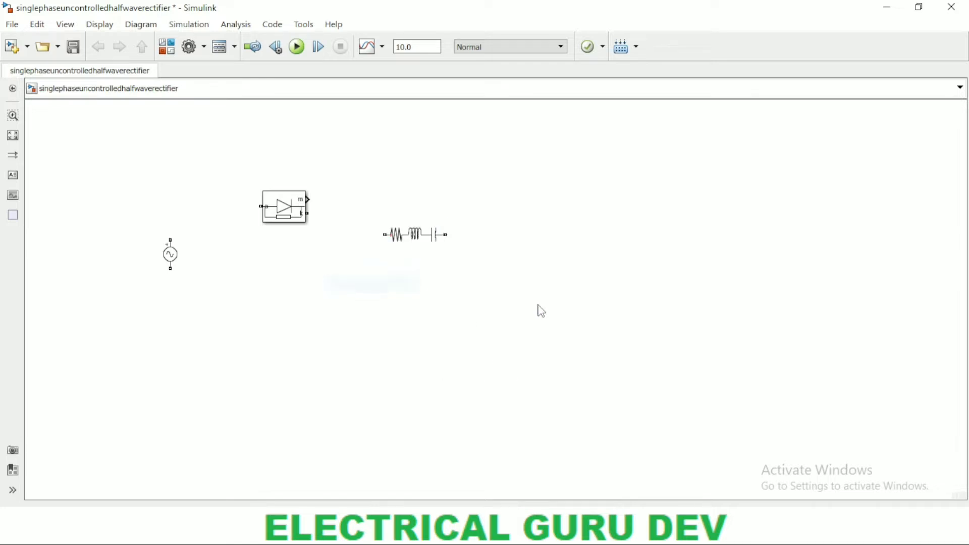
# Spread the blocks into a loop layout with the diode above the source and Series RLC Branch, and rotate the branch to vertical.
pyautogui.click(430, 247)
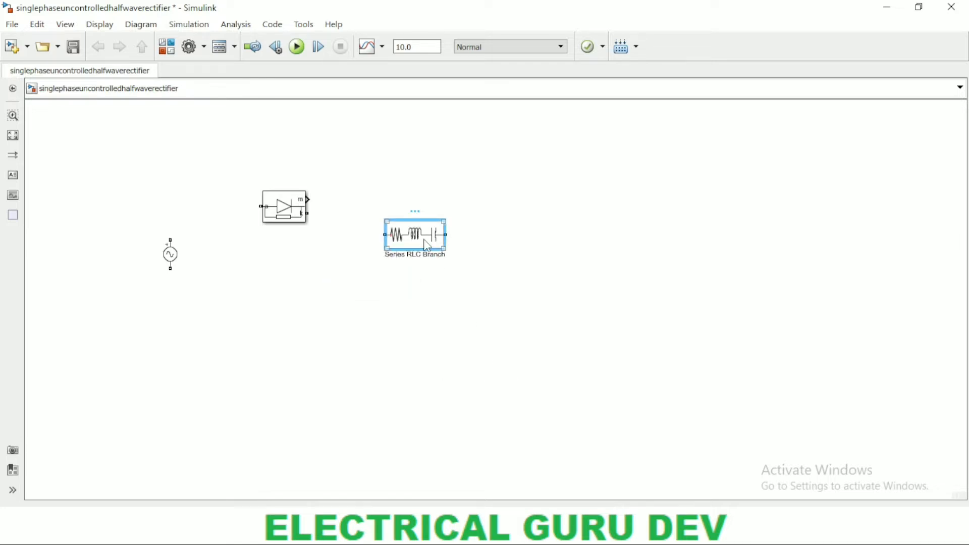
pyautogui.moveTo(426, 246); pyautogui.dragTo(535, 274)
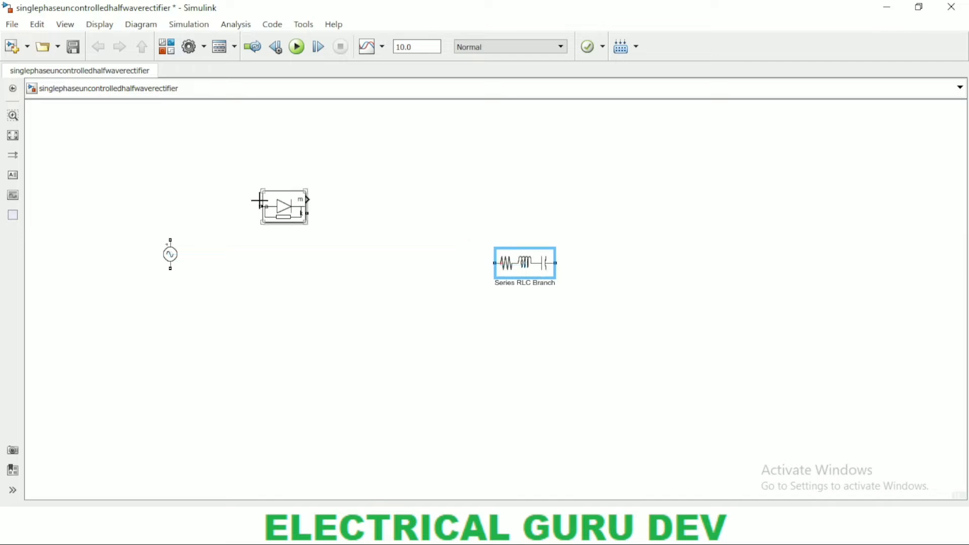
pyautogui.moveTo(286, 212); pyautogui.dragTo(356, 201)
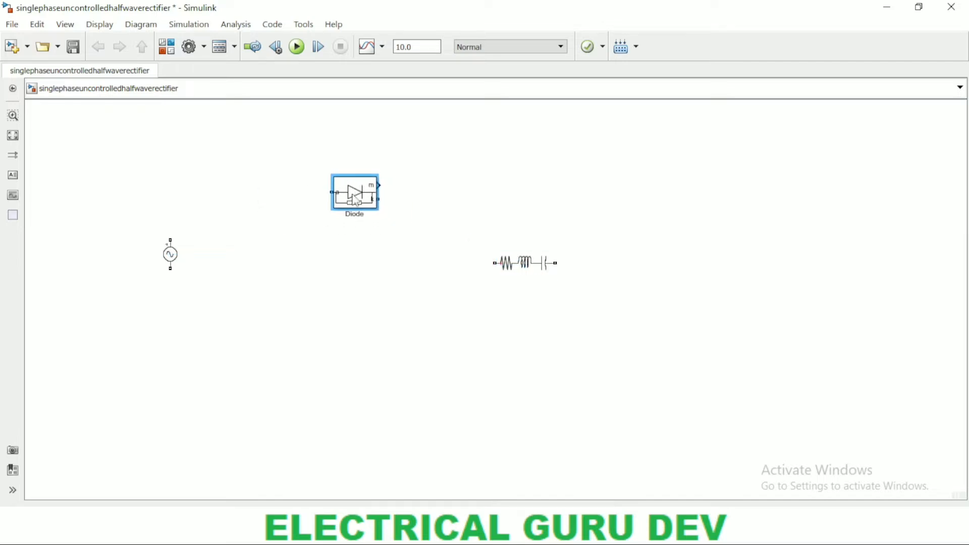
pyautogui.moveTo(173, 260); pyautogui.dragTo(205, 299)
pyautogui.moveTo(534, 273); pyautogui.dragTo(549, 296)
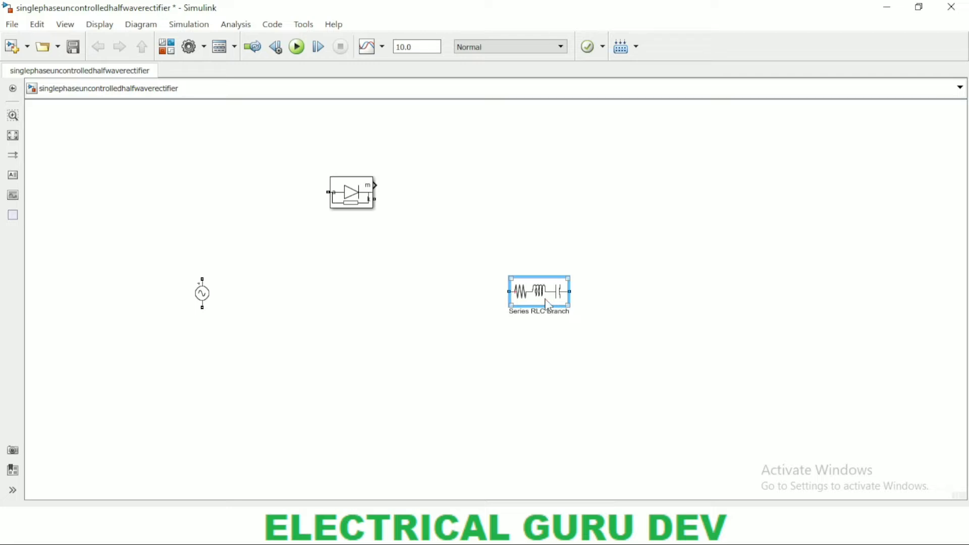
pyautogui.hotkey('ctrl', 'r')
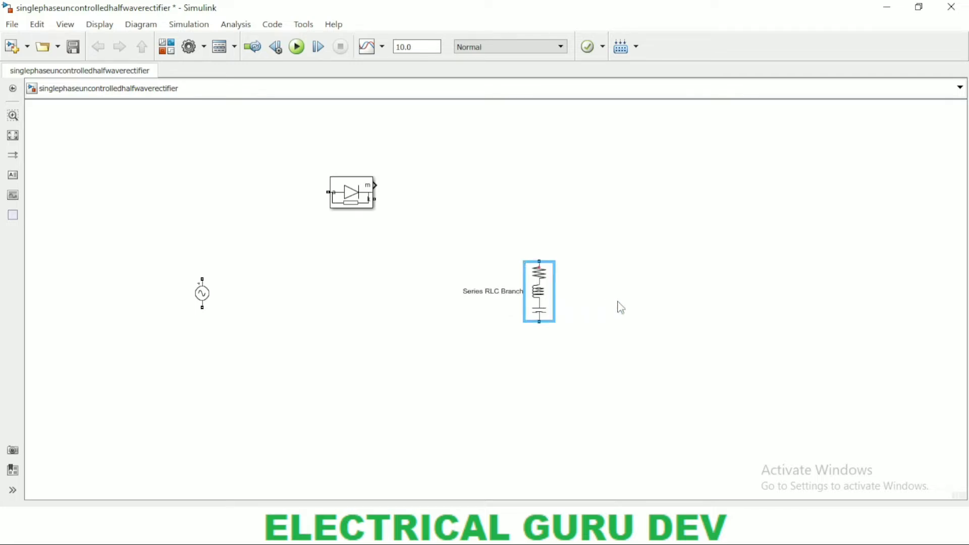
pyautogui.click(621, 310)
# Set the Series RLC Branch to branch type R with a resistance of 10 ohms.
pyautogui.click(544, 298)
pyautogui.doubleClick(544, 299)
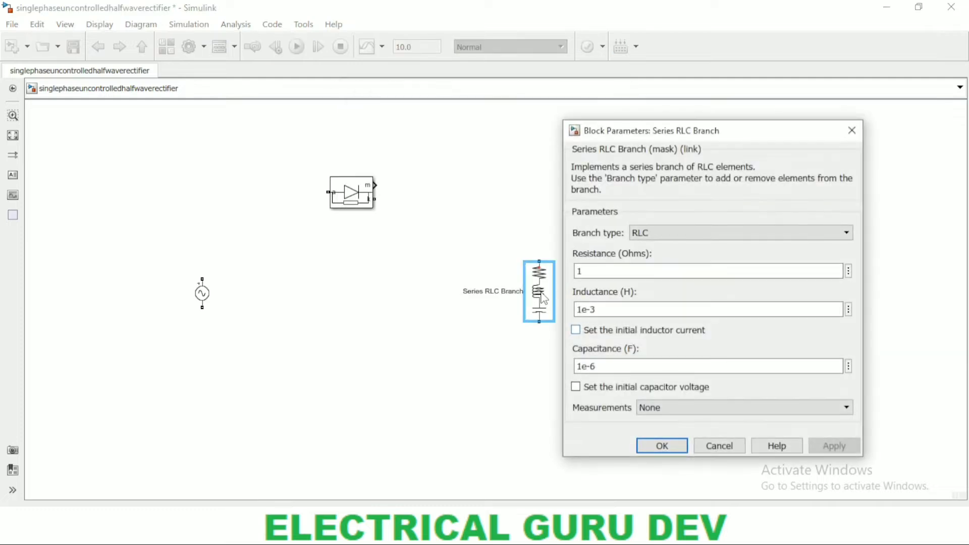
pyautogui.click(651, 234)
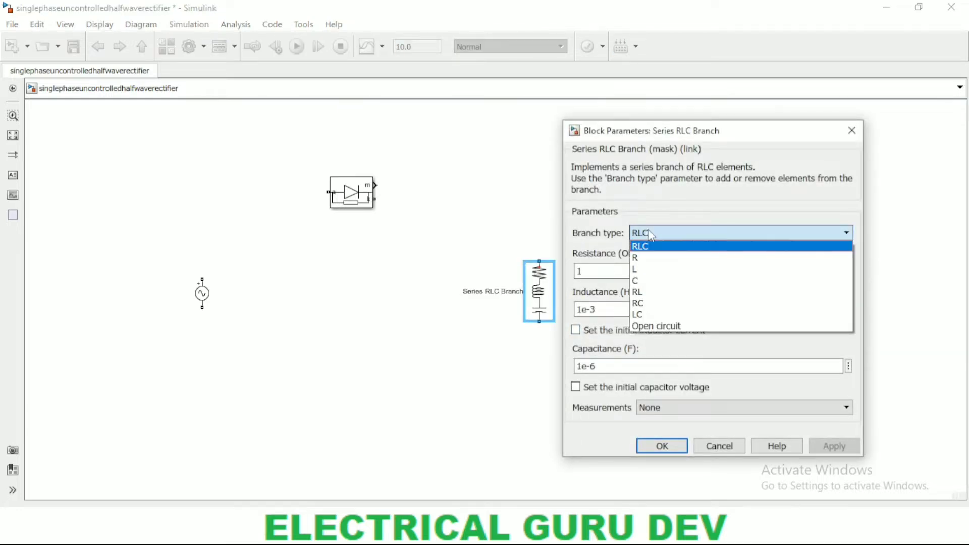
pyautogui.click(637, 258)
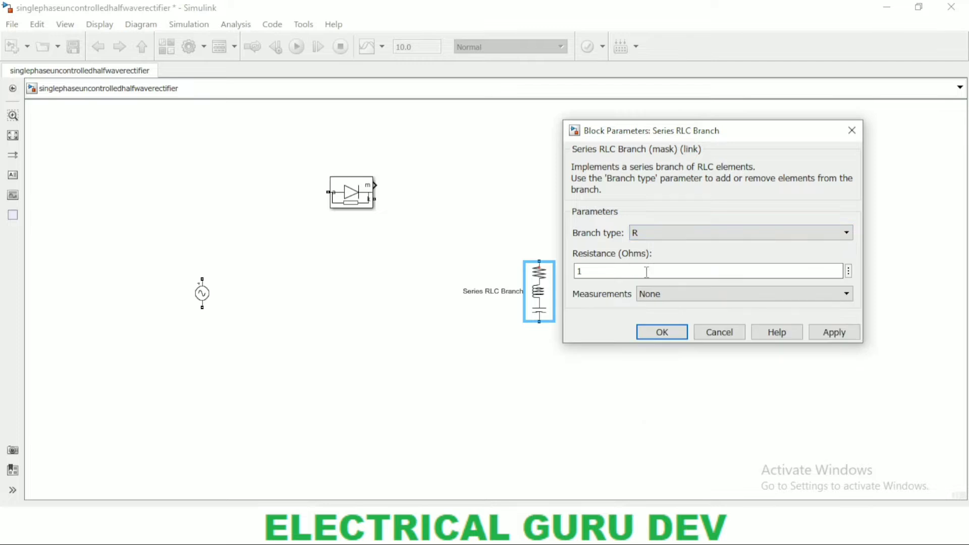
pyautogui.doubleClick(607, 269)
pyautogui.write('1')
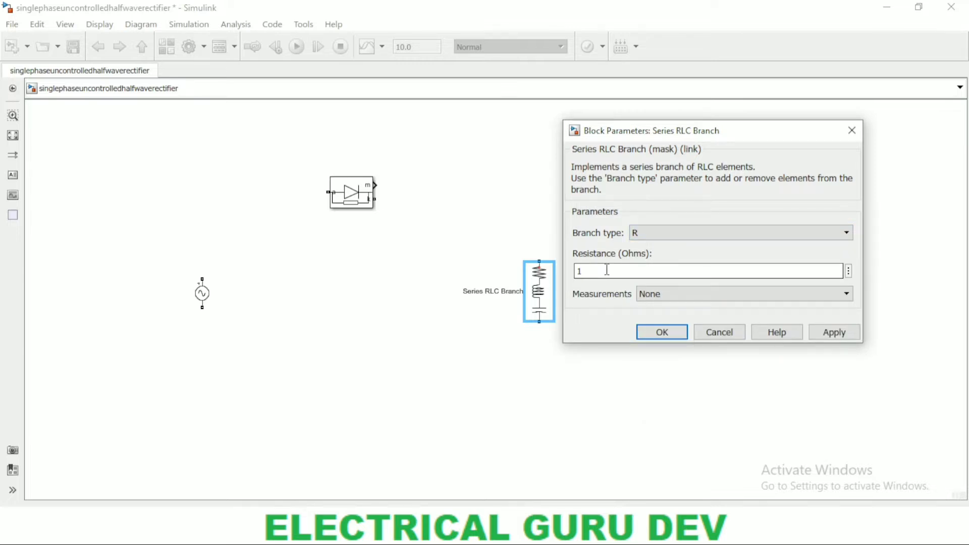
pyautogui.write('0')
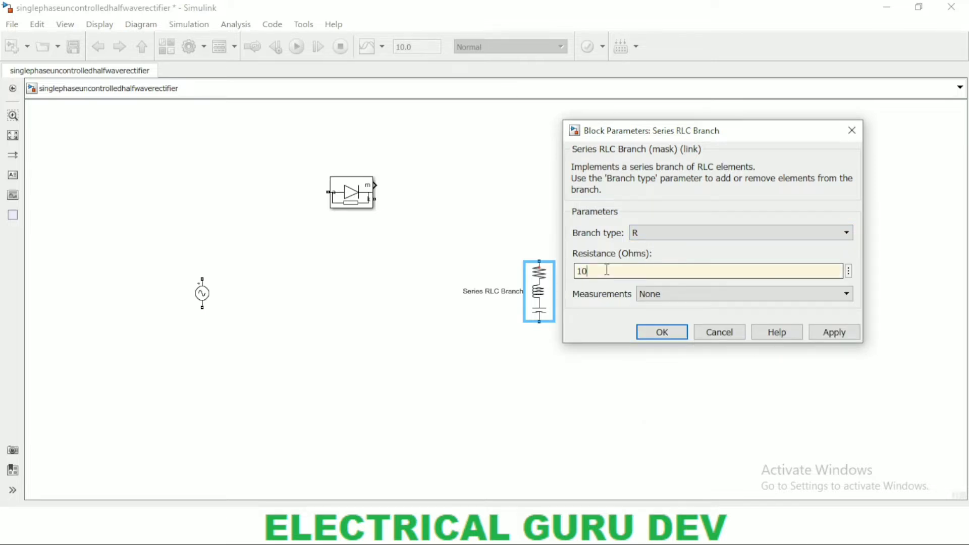
pyautogui.click(828, 334)
pyautogui.click(669, 337)
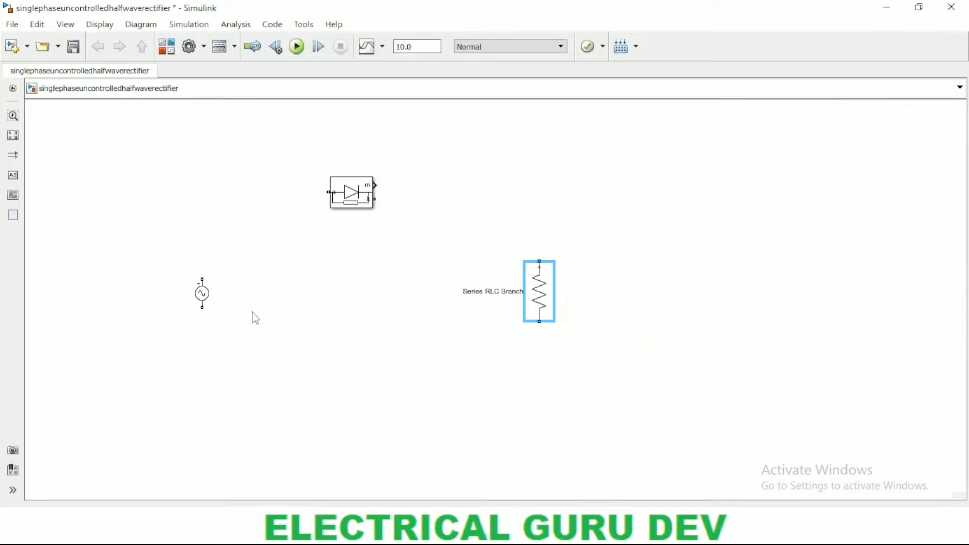
# Set the AC Voltage Source to a peak amplitude of 220 V and a frequency of 50 Hz.
pyautogui.click(202, 294)
pyautogui.doubleClick(200, 297)
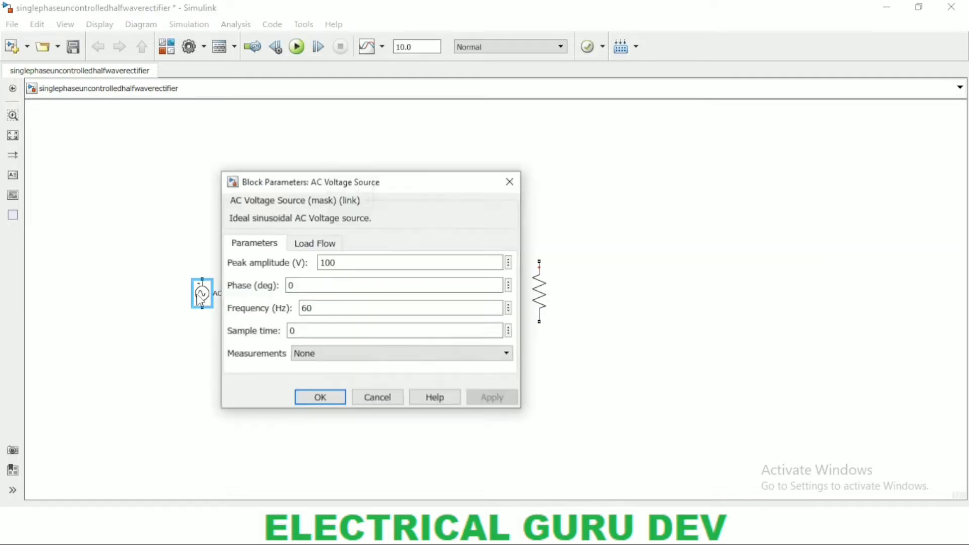
pyautogui.doubleClick(358, 262)
pyautogui.write('220')
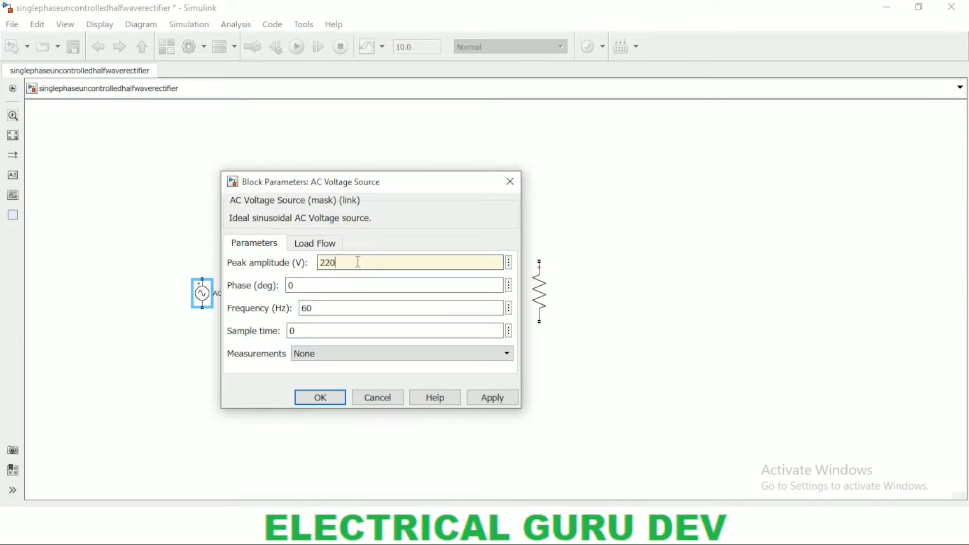
pyautogui.doubleClick(325, 306)
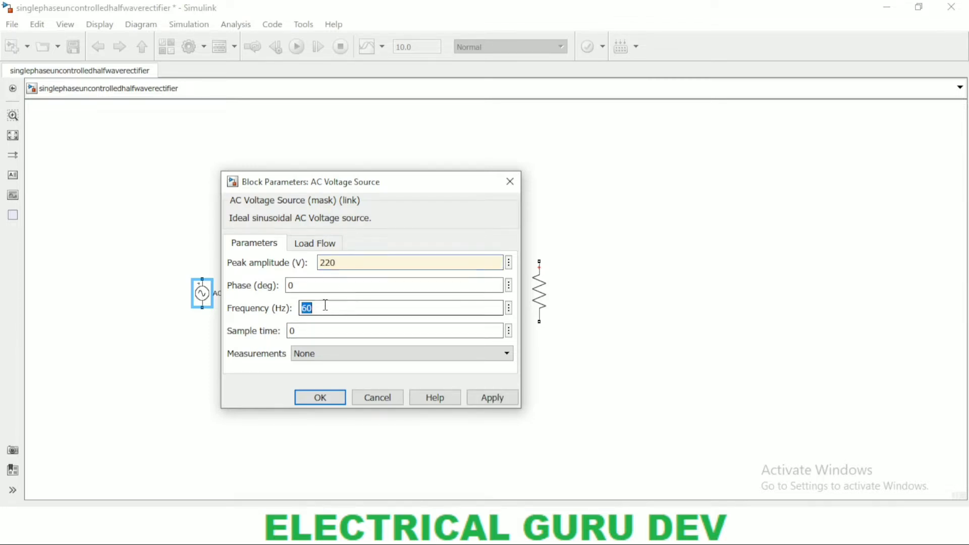
pyautogui.write('50')
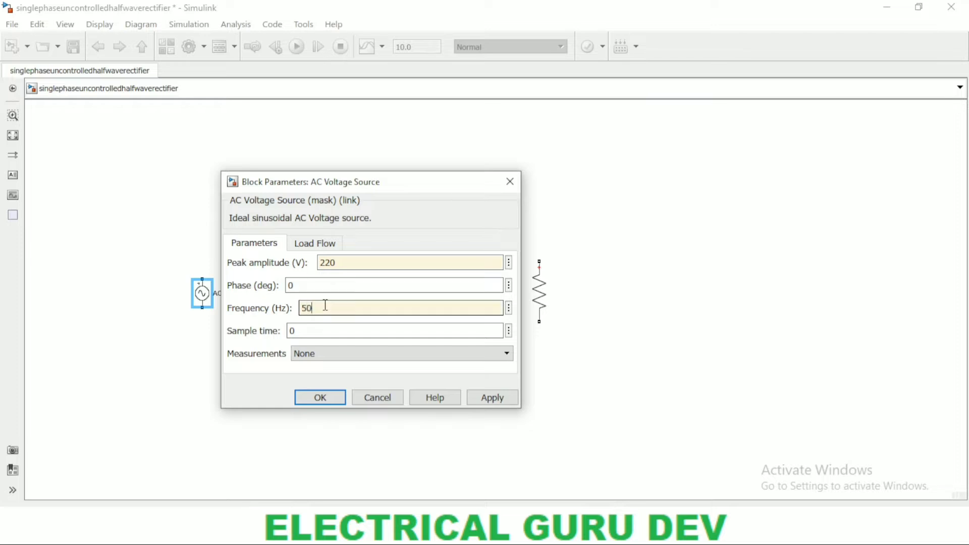
pyautogui.click(494, 398)
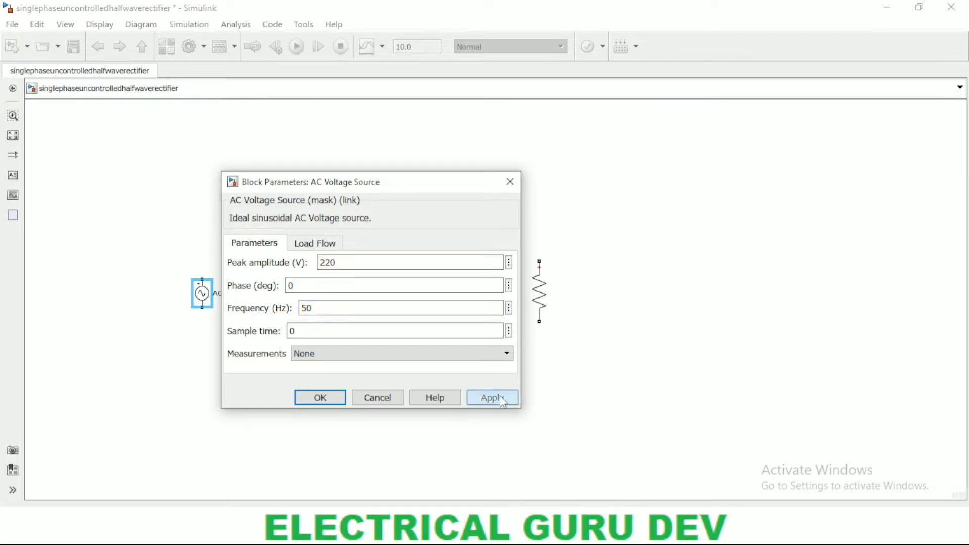
pyautogui.click(320, 397)
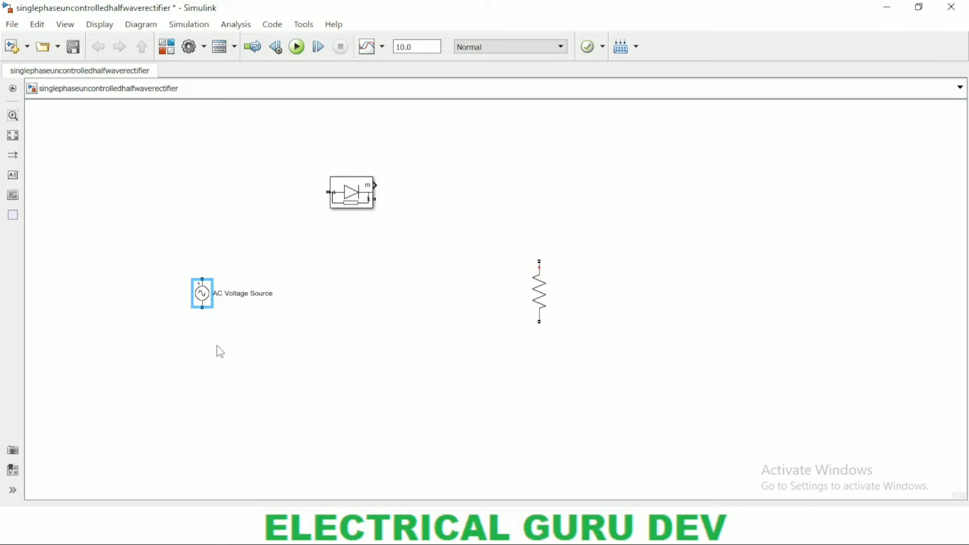
# Shift the AC source slightly down and left, and wire the source, diode and resistor into a closed series loop.
pyautogui.moveTo(203, 310); pyautogui.dragTo(196, 324)
pyautogui.click(336, 312)
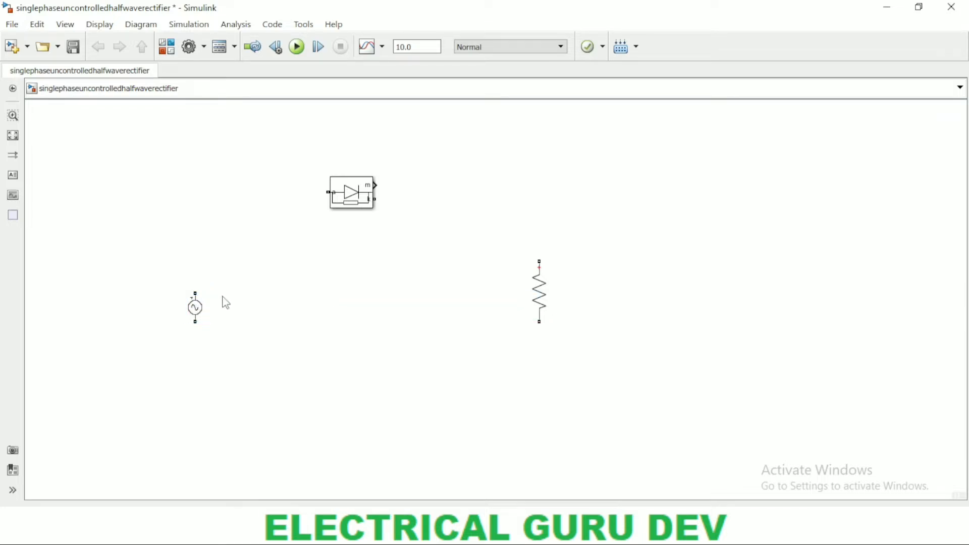
pyautogui.moveTo(195, 292)
pyautogui.mouseDown()
pyautogui.moveTo(233, 242)
pyautogui.moveTo(330, 193)
pyautogui.mouseUp()
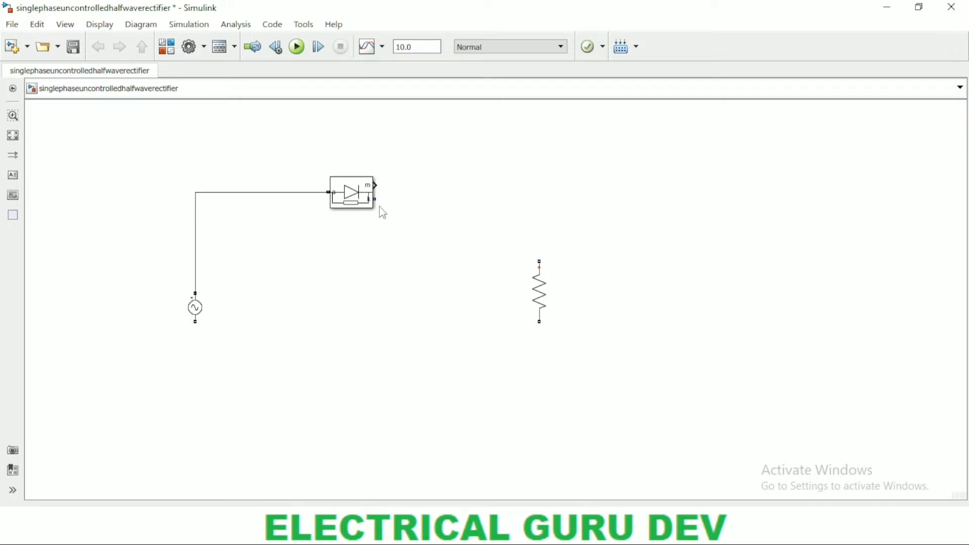
pyautogui.moveTo(374, 199); pyautogui.dragTo(539, 261)
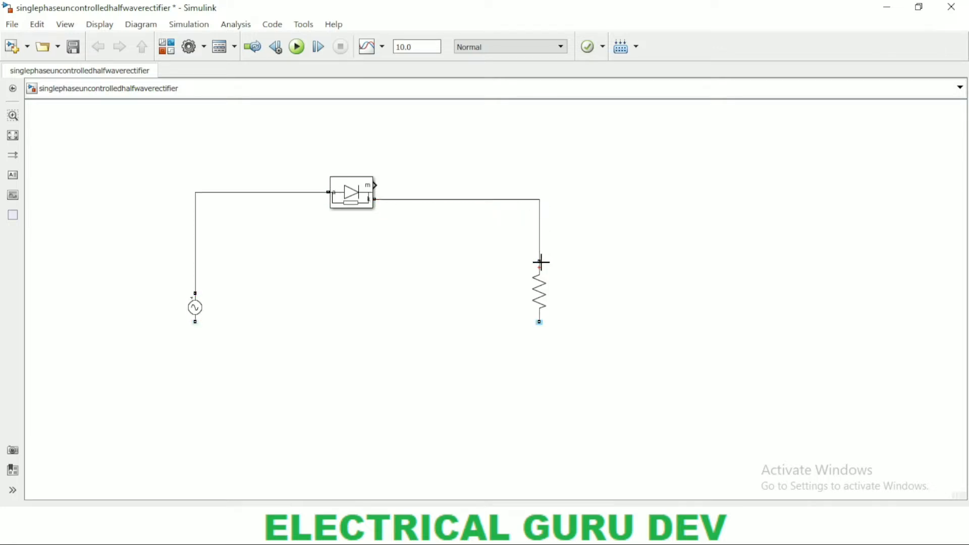
pyautogui.moveTo(540, 323); pyautogui.dragTo(195, 324)
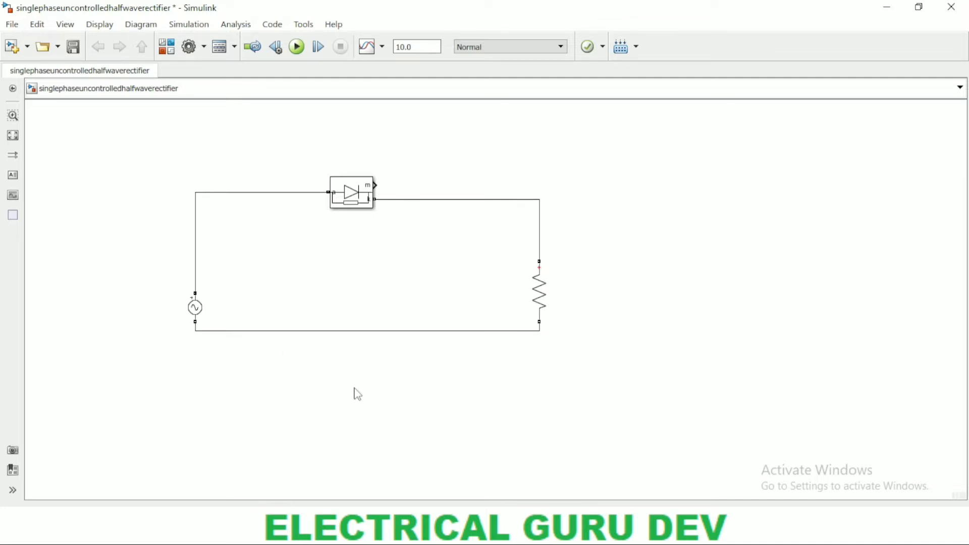
# Add a Voltage Measurement block from the Specialized Technology measurements and place it just right of the AC source.
pyautogui.doubleClick(357, 394)
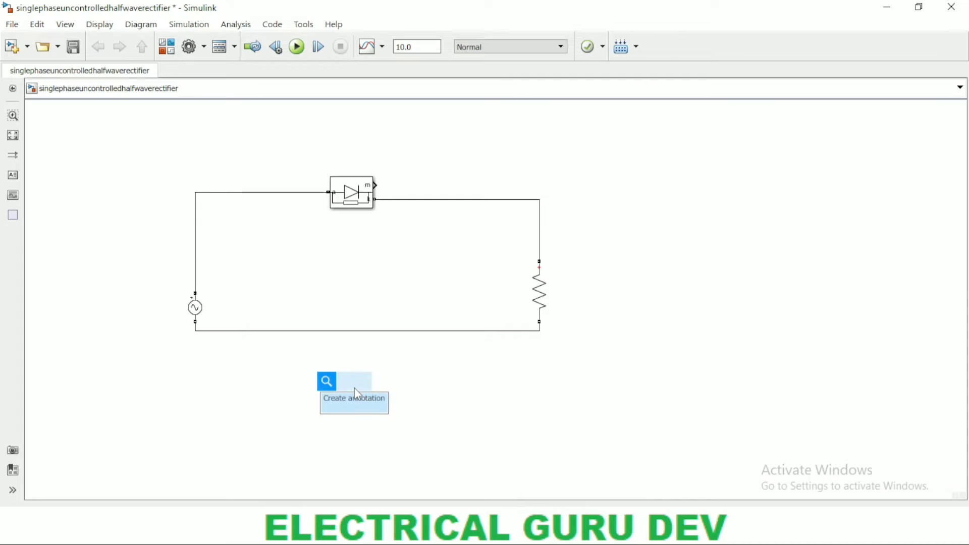
pyautogui.write('vol')
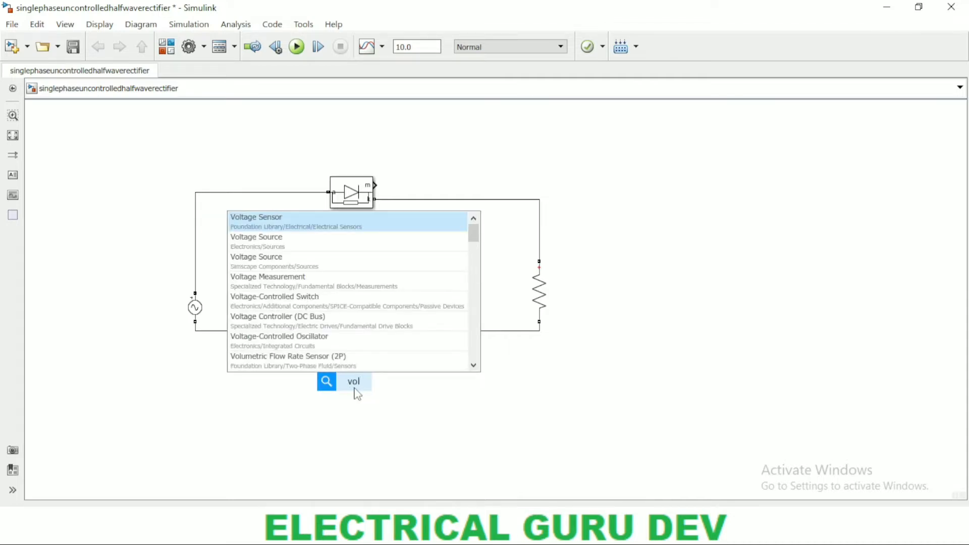
pyautogui.write('tage')
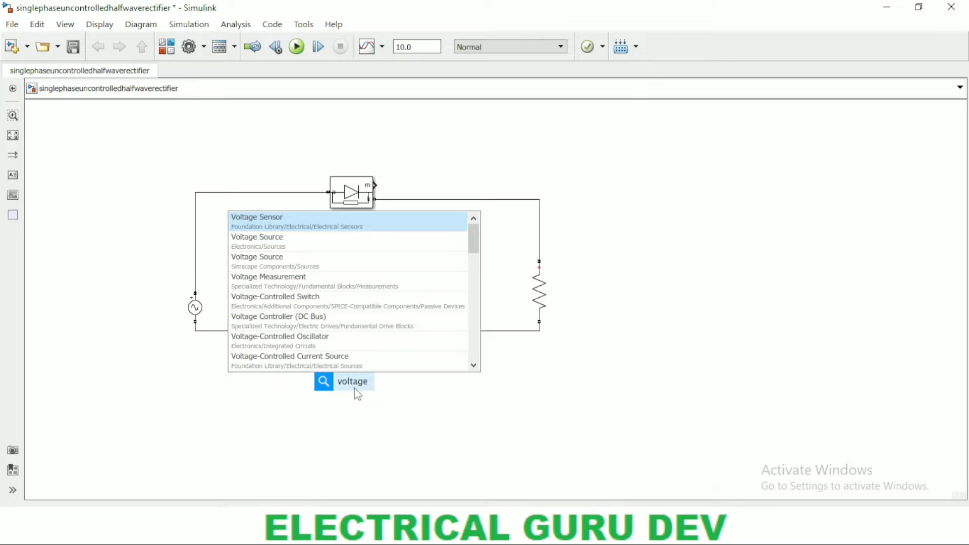
pyautogui.write(' m')
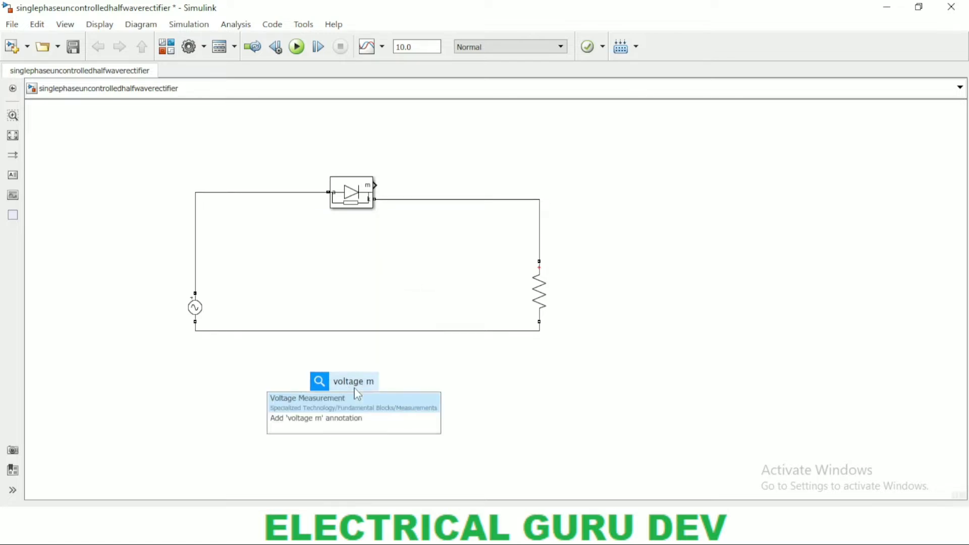
pyautogui.click(321, 410)
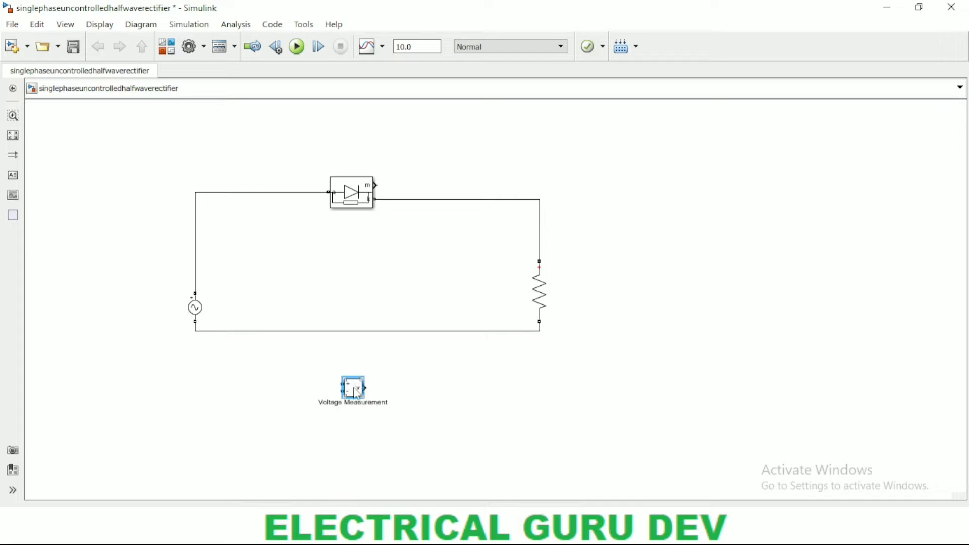
pyautogui.moveTo(353, 392); pyautogui.dragTo(250, 253)
# Move the AC source up its branch and connect the Voltage Measurement block's plus and minus terminals across it.
pyautogui.moveTo(196, 310)
pyautogui.mouseDown()
pyautogui.moveTo(197, 266)
pyautogui.moveTo(228, 235)
pyautogui.moveTo(195, 225)
pyautogui.mouseUp()
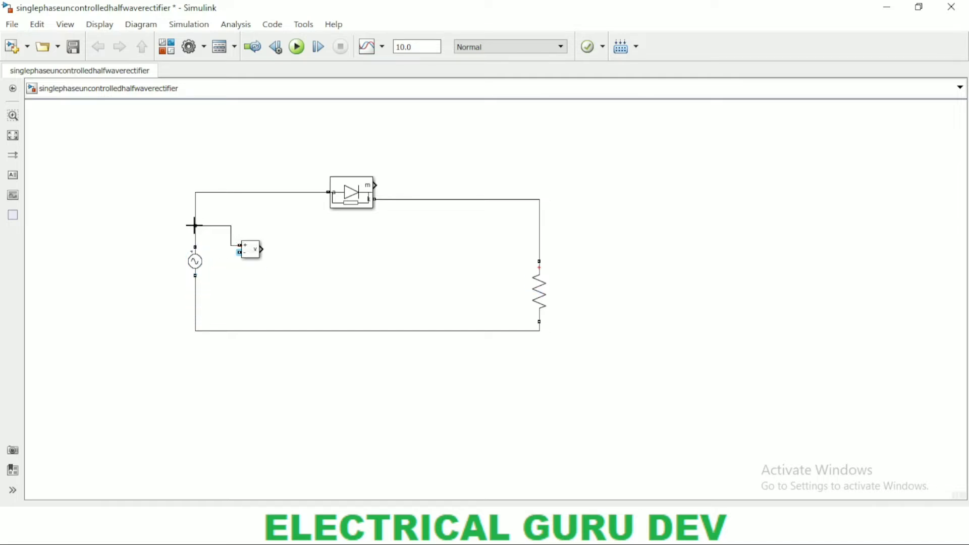
pyautogui.click(239, 260)
pyautogui.moveTo(240, 252)
pyautogui.mouseDown()
pyautogui.moveTo(227, 298)
pyautogui.moveTo(196, 289)
pyautogui.mouseUp()
pyautogui.click(254, 257)
pyautogui.moveTo(255, 257); pyautogui.dragTo(257, 264)
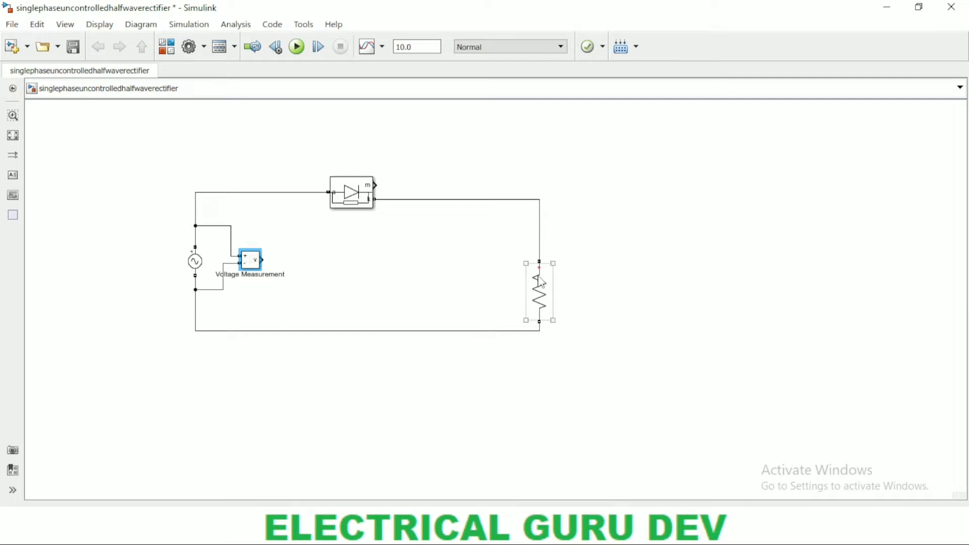
# Place a copy of the Voltage Measurement block right of the resistor, wire it across the resistor, and shift the resistor up.
pyautogui.click(591, 264)
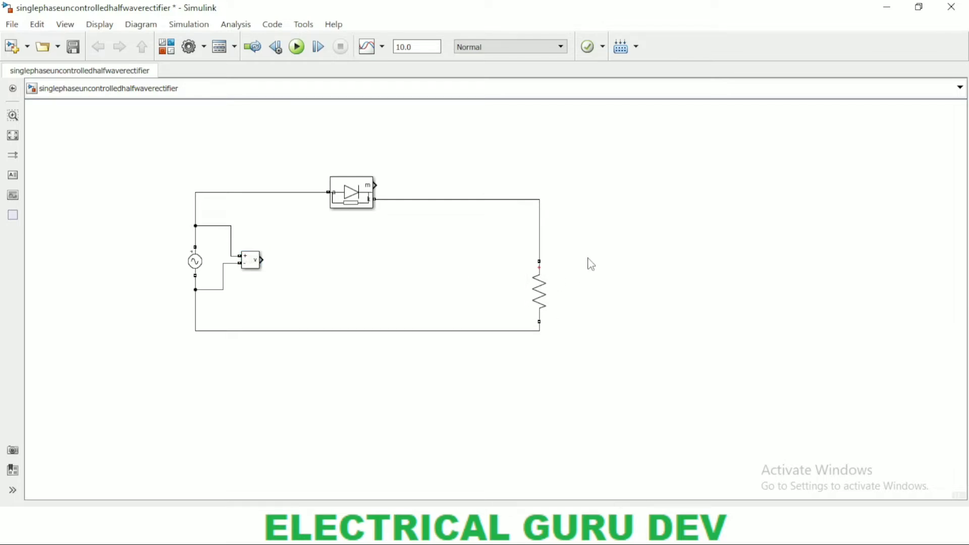
pyautogui.hotkey('ctrl', 'v')
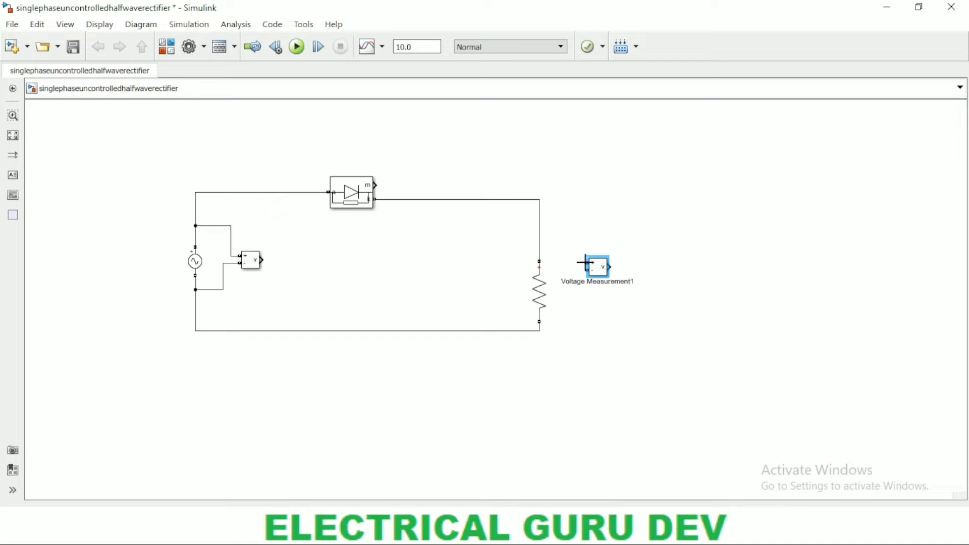
pyautogui.moveTo(587, 263); pyautogui.dragTo(539, 205)
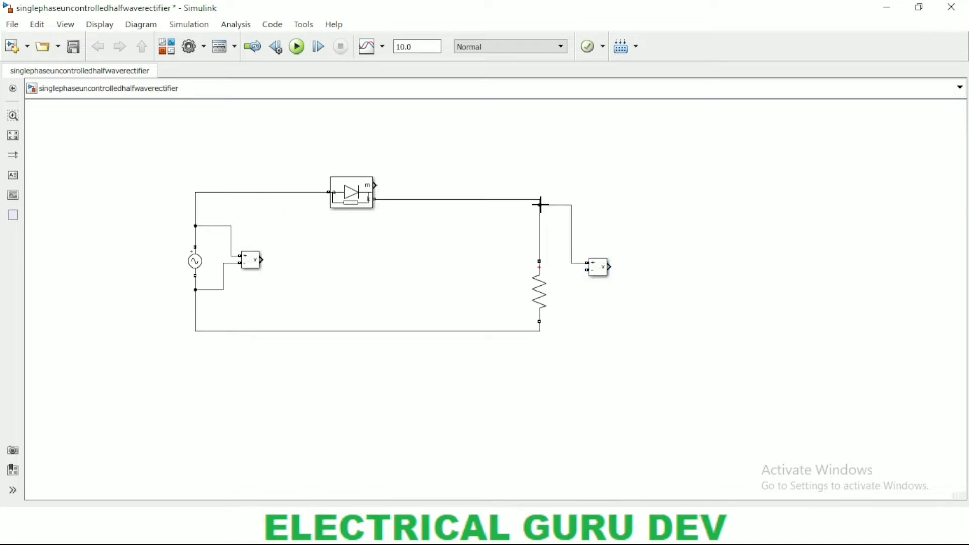
pyautogui.moveTo(587, 270); pyautogui.dragTo(538, 330)
pyautogui.click(540, 292)
pyautogui.moveTo(540, 292); pyautogui.dragTo(539, 264)
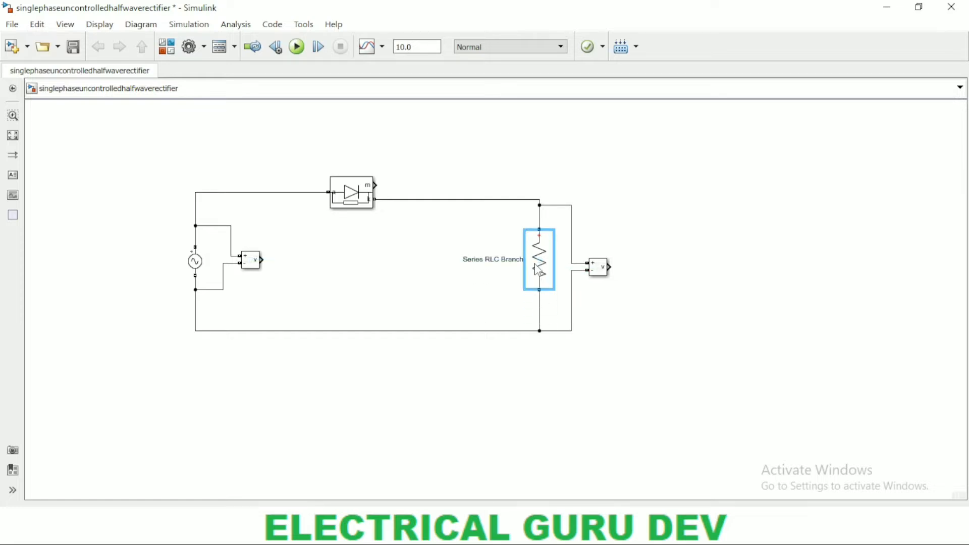
# Rename the voltage measurement block beside the AC source as SOURCE VOLTAGE.
pyautogui.click(388, 283)
pyautogui.click(251, 263)
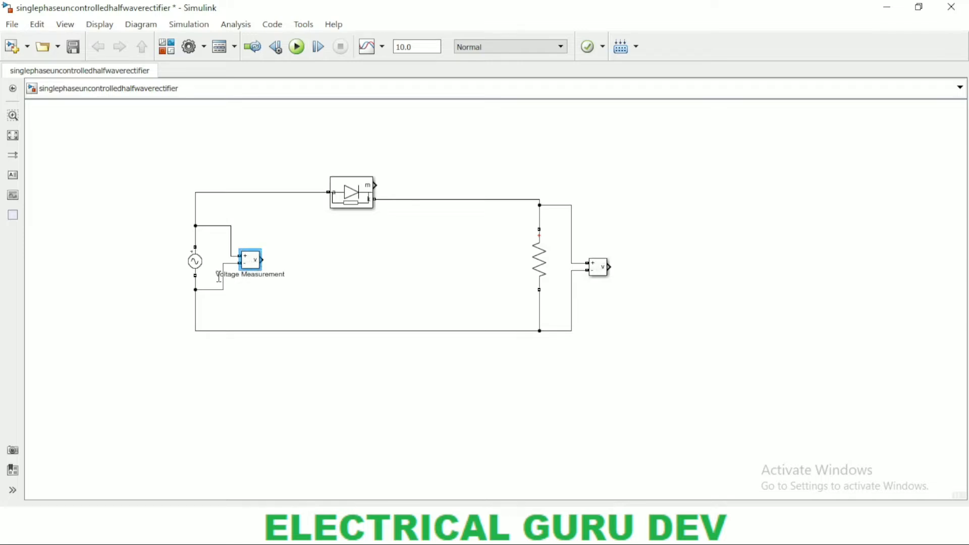
pyautogui.press('Delete')
pyautogui.press('Delete')
pyautogui.press('Delete')
pyautogui.press('Delete')
pyautogui.press('Delete')
pyautogui.press('Delete')
pyautogui.press('Delete')
pyautogui.press('Delete')
pyautogui.press('Delete')
pyautogui.press('Delete')
pyautogui.press('Delete')
pyautogui.press('Delete')
pyautogui.press('Delete')
pyautogui.press('Delete')
pyautogui.press('Delete')
pyautogui.press('Delete')
pyautogui.press('Delete')
pyautogui.press('Delete')
pyautogui.write('SOURCE VOLTAGE')
pyautogui.click(344, 283)
# Rename the voltage measurement block beside the resistor as LOAD VOLTAGE.
pyautogui.click(594, 275)
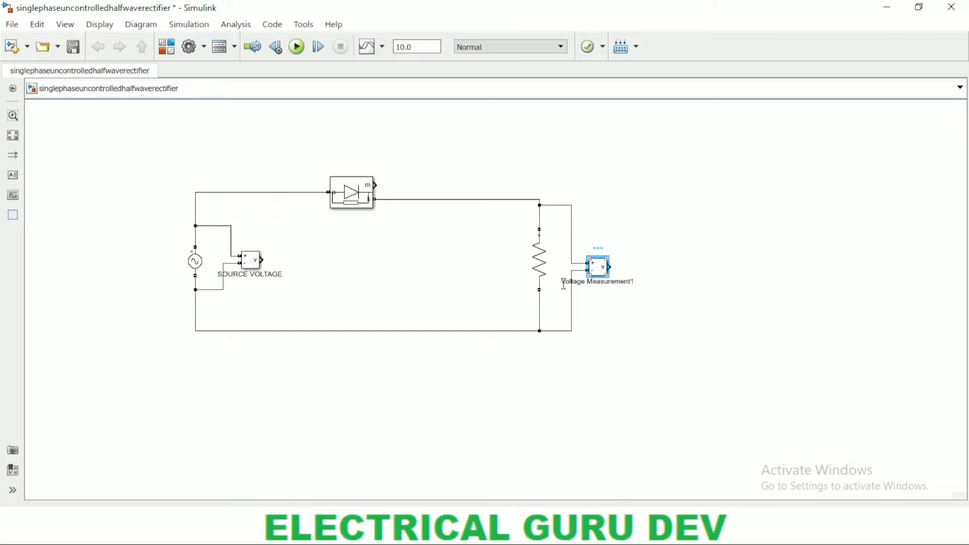
pyautogui.press('Delete')
pyautogui.press('Delete')
pyautogui.press('Delete')
pyautogui.press('Delete')
pyautogui.press('Delete')
pyautogui.press('Delete')
pyautogui.press('Delete')
pyautogui.press('Delete')
pyautogui.press('Delete')
pyautogui.press('Delete')
pyautogui.press('Delete')
pyautogui.press('Delete')
pyautogui.press('Delete')
pyautogui.press('Delete')
pyautogui.press('Delete')
pyautogui.press('Delete')
pyautogui.press('Delete')
pyautogui.press('Delete')
pyautogui.press('Delete')
pyautogui.press('Delete')
pyautogui.write('LOAD VOLTAGE')
pyautogui.click(550, 367)
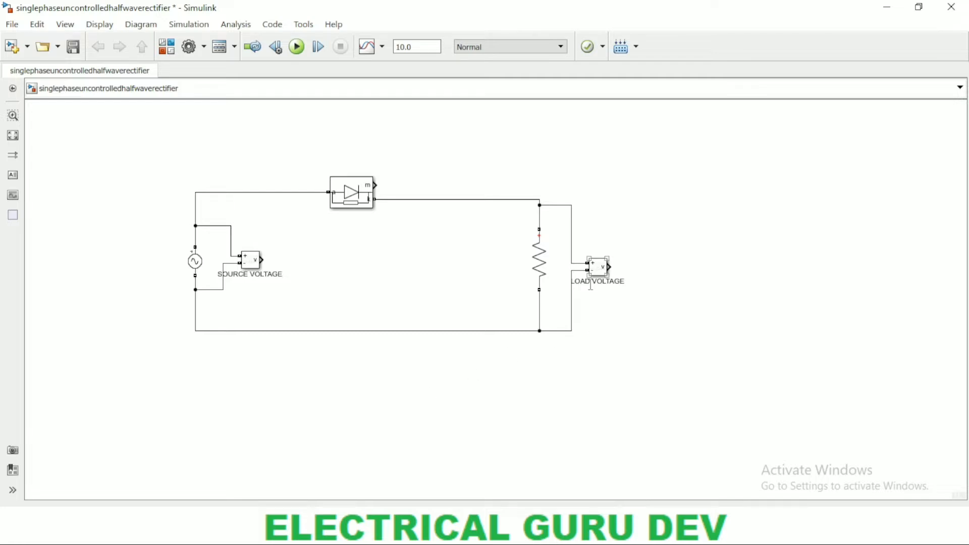
pyautogui.click(591, 270)
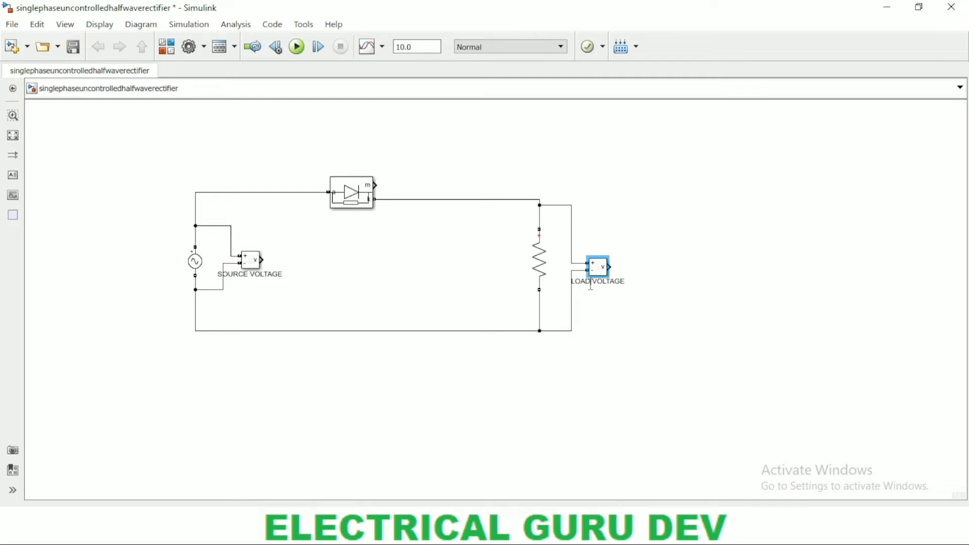
pyautogui.click(616, 319)
pyautogui.rightClick(480, 369)
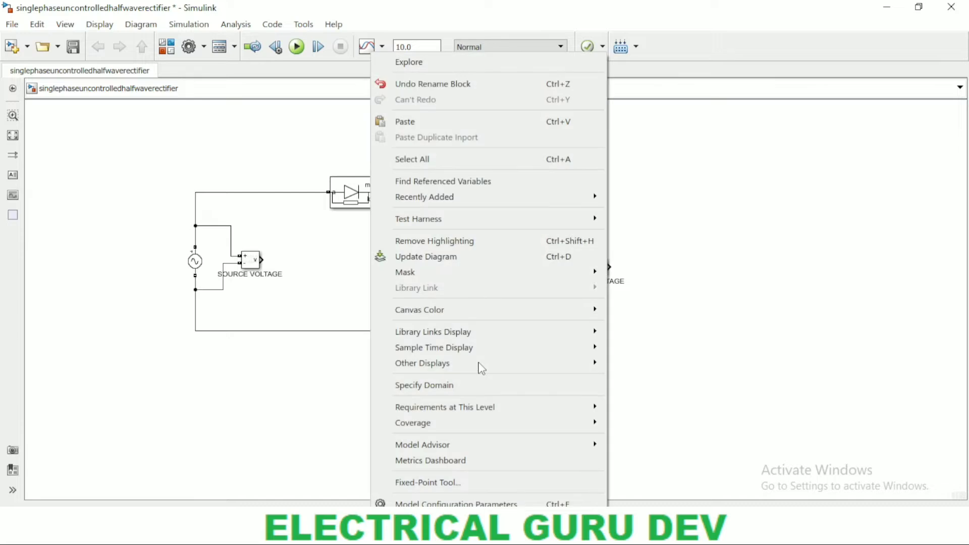
pyautogui.click(368, 383)
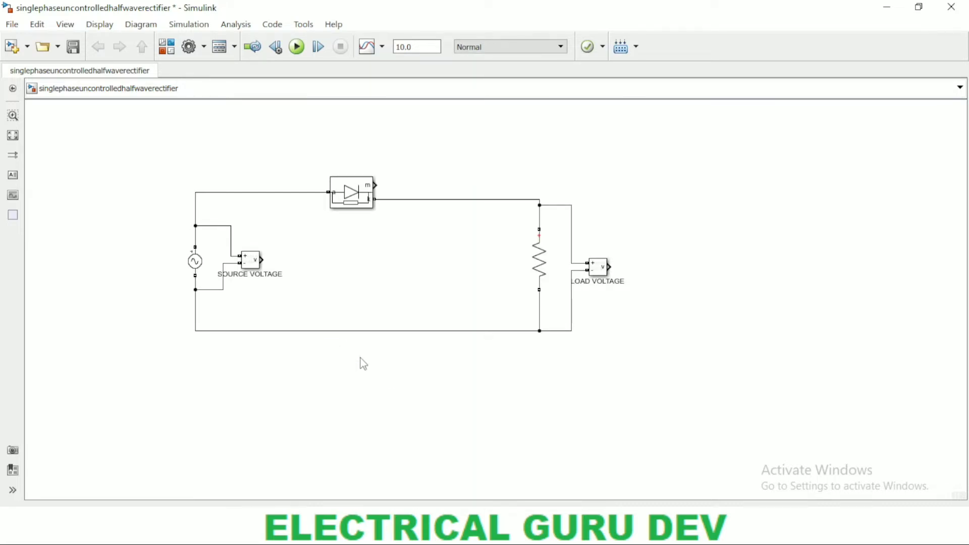
# Add a Current Measurement block from the Specialized Technology measurements below the circuit loop.
pyautogui.doubleClick(360, 357)
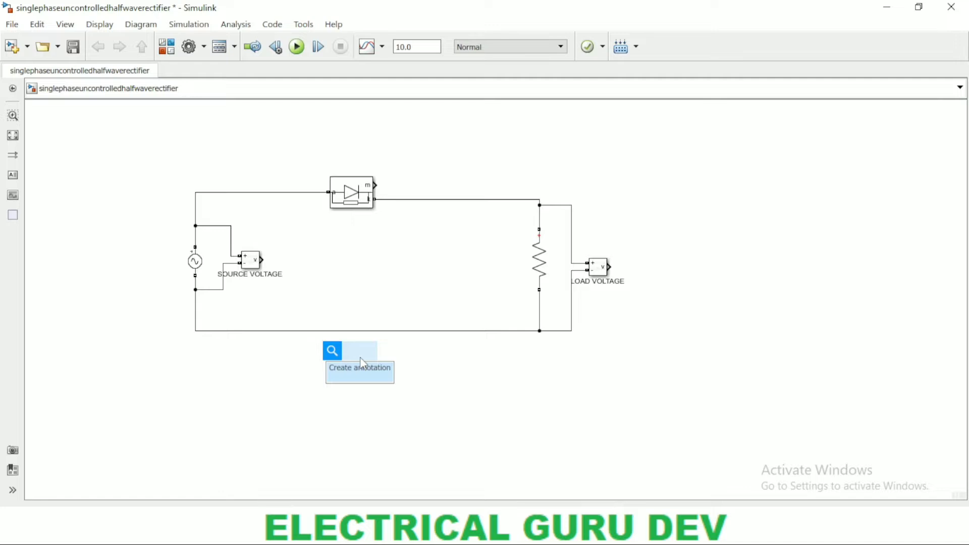
pyautogui.write('CURRE')
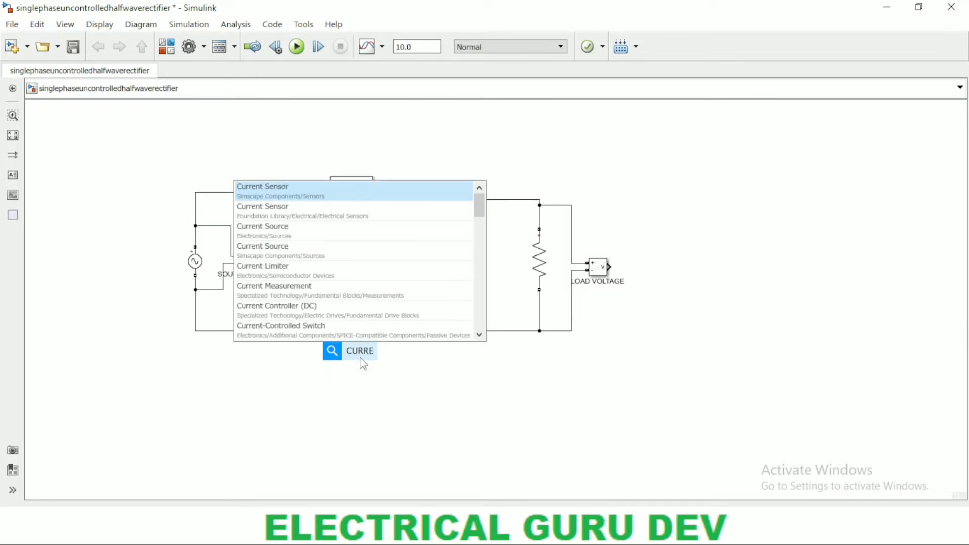
pyautogui.click(299, 294)
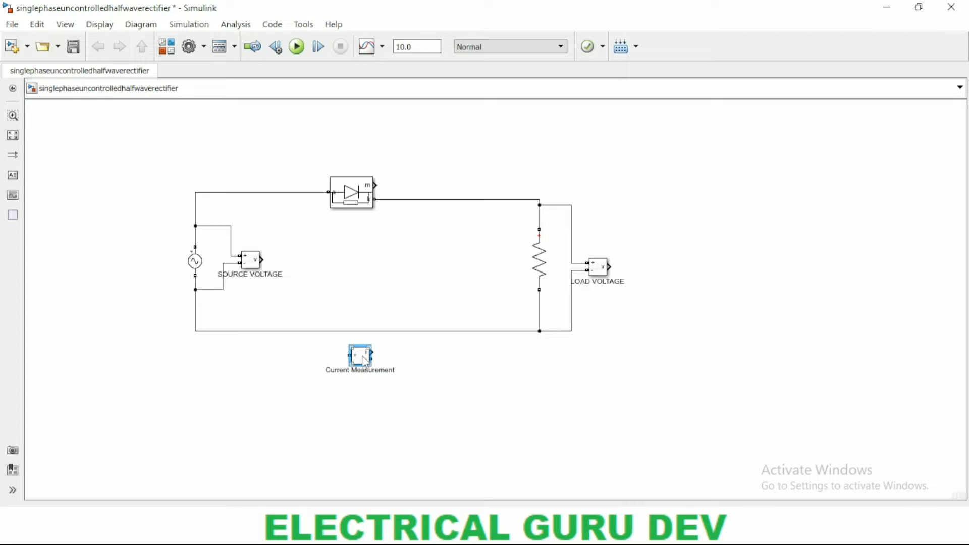
# Insert the Current Measurement block in series between the diode and the resistor, removing the wire segment that bypasses it.
pyautogui.moveTo(365, 362); pyautogui.dragTo(418, 201)
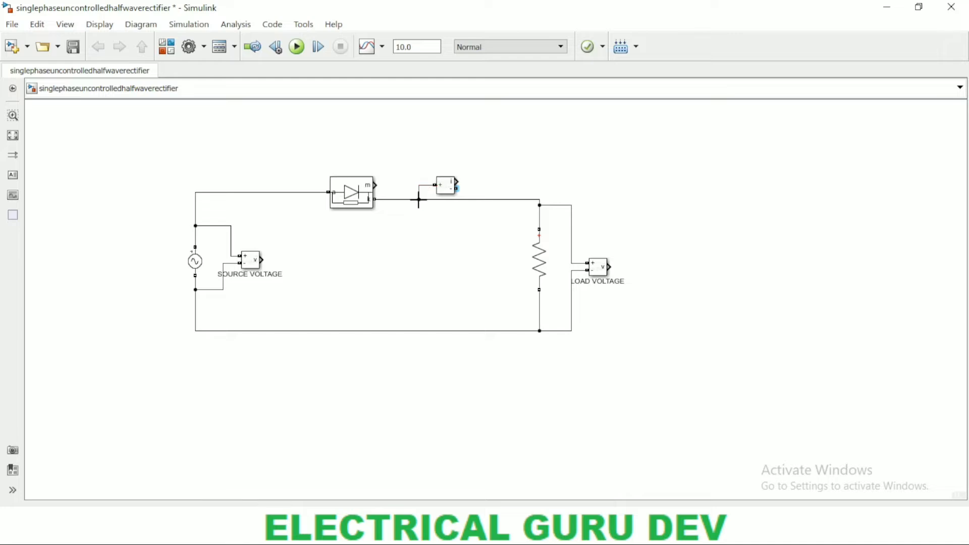
pyautogui.moveTo(458, 189); pyautogui.dragTo(469, 200)
pyautogui.click(438, 200)
pyautogui.press('Delete')
pyautogui.click(442, 190)
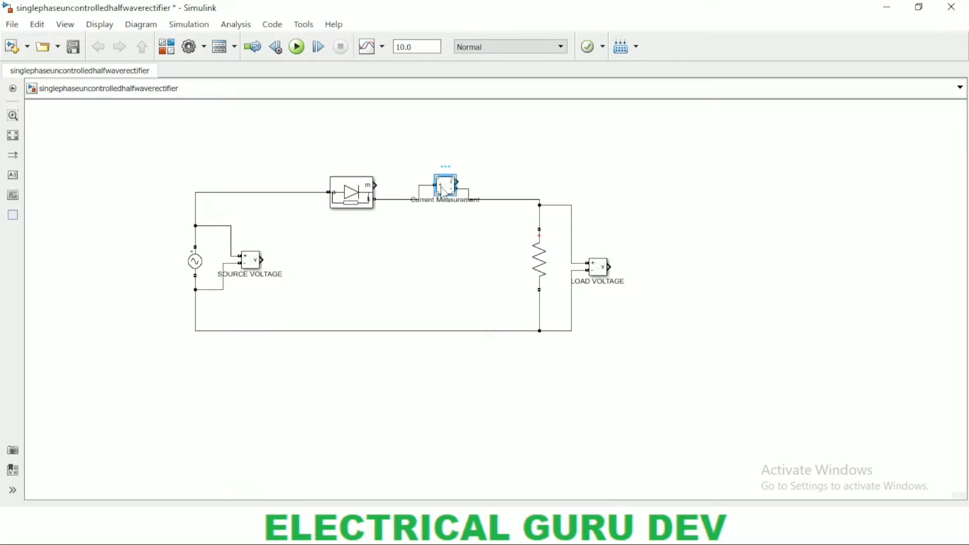
pyautogui.moveTo(443, 190); pyautogui.dragTo(444, 194)
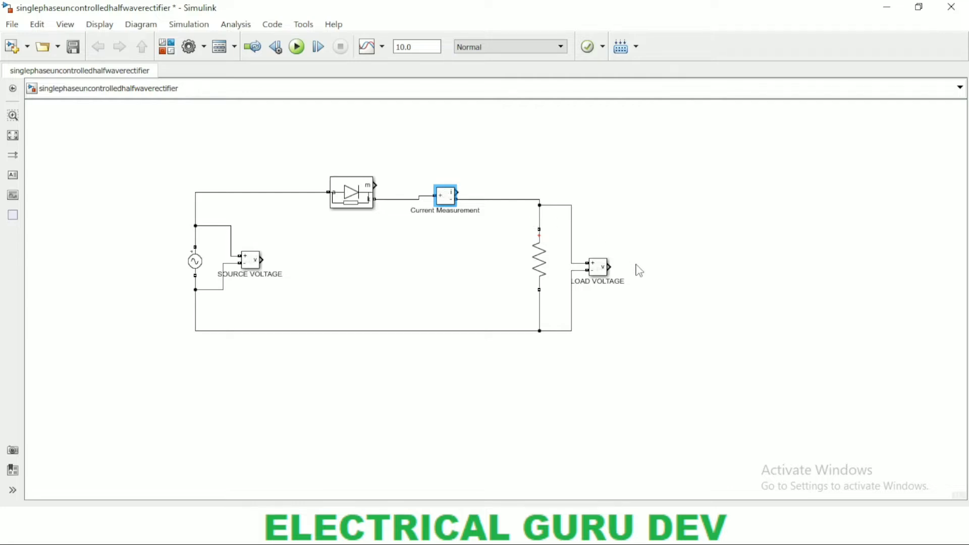
pyautogui.doubleClick(657, 212)
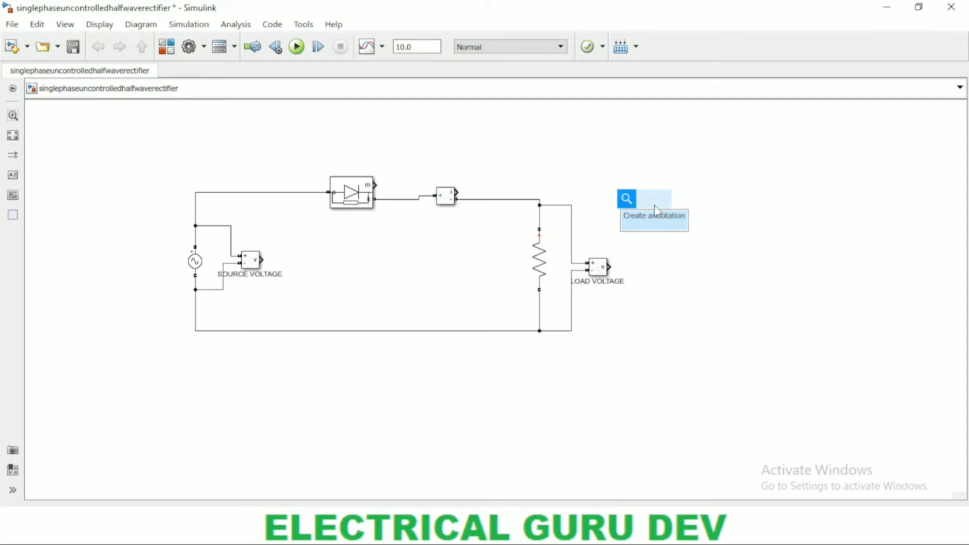
pyautogui.write('SCOPE')
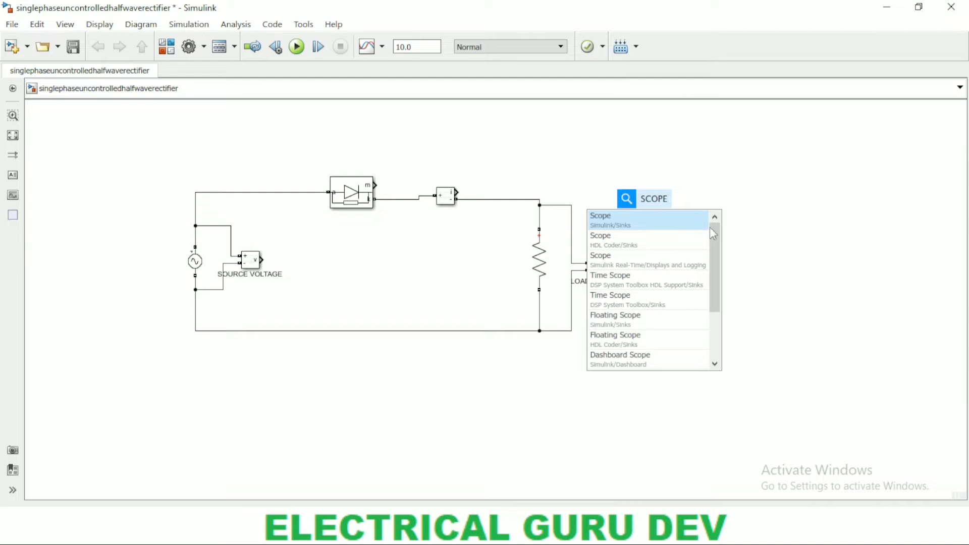
pyautogui.click(748, 228)
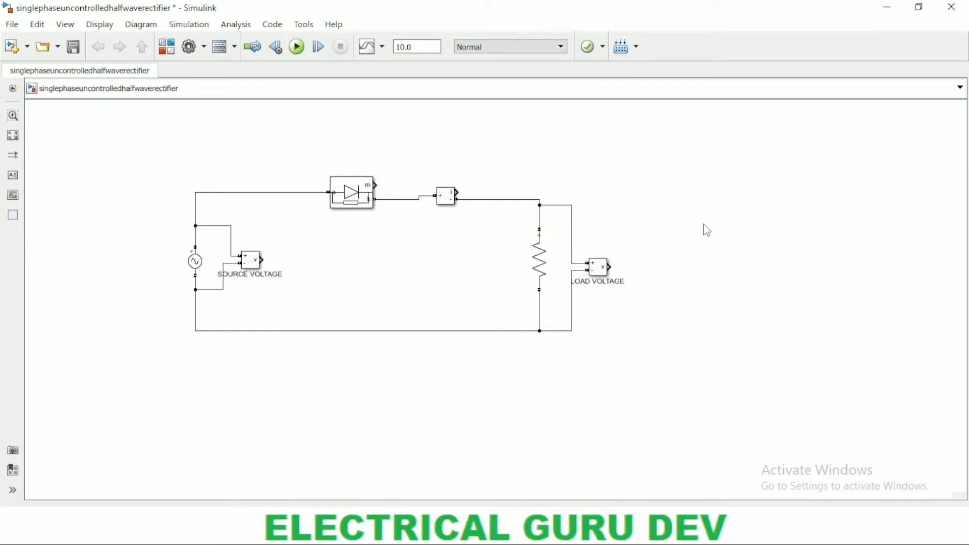
# Add a Scope block from the Simulink Sinks library and place it beside the LOAD VOLTAGE measurement, level with its output.
pyautogui.doubleClick(670, 227)
pyautogui.write('S')
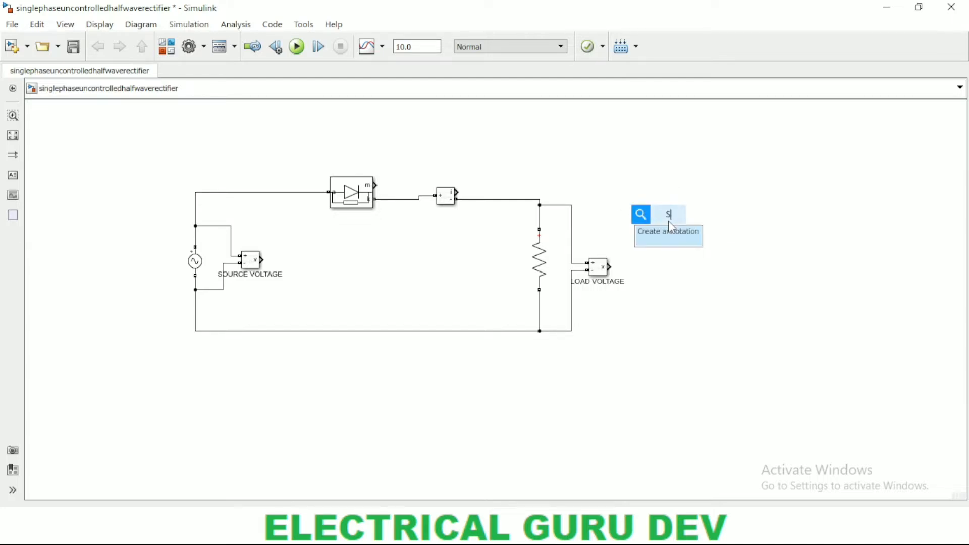
pyautogui.write('COP')
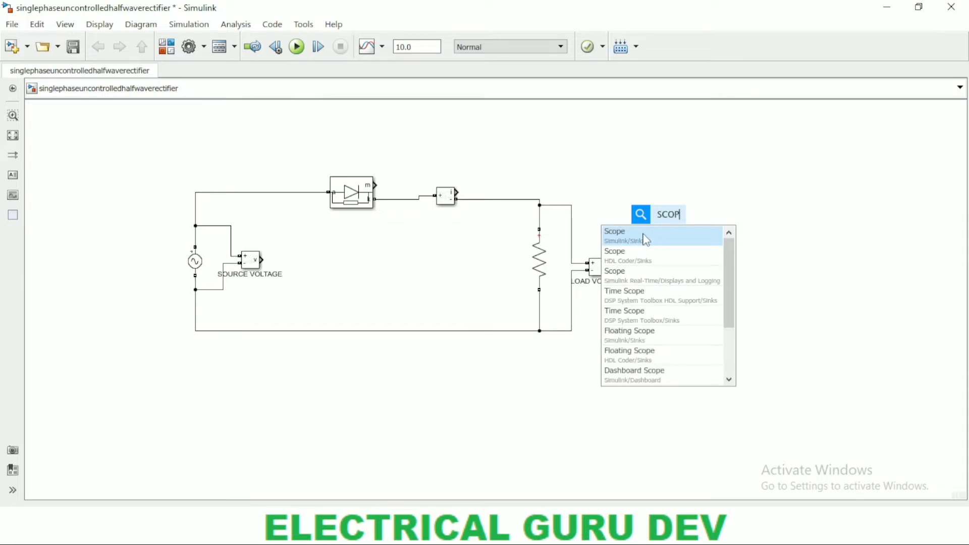
pyautogui.click(646, 239)
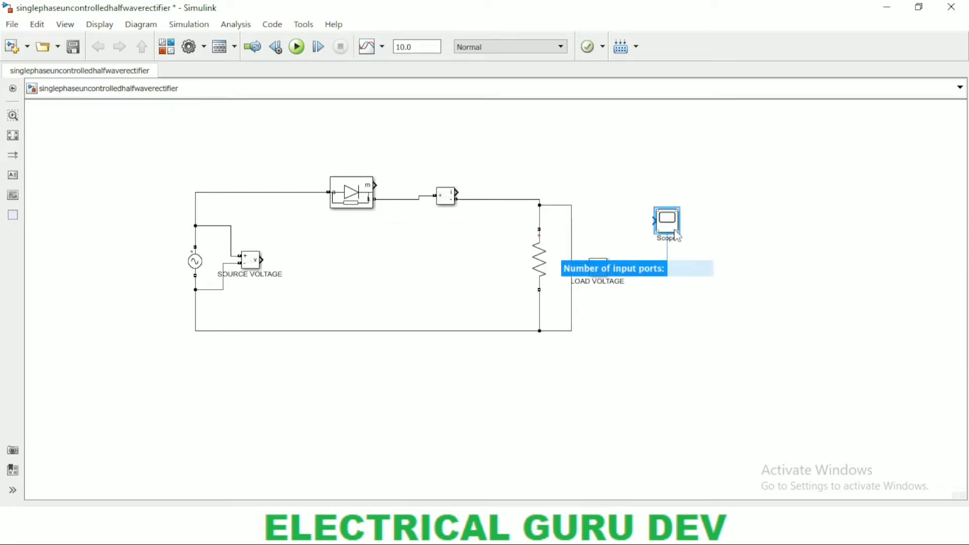
pyautogui.moveTo(676, 235); pyautogui.dragTo(661, 274)
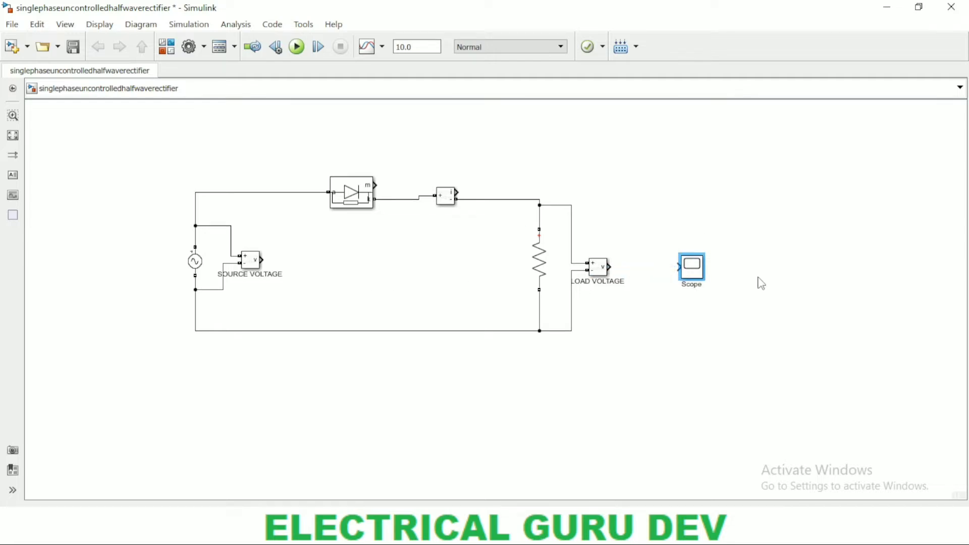
# Stretch the Scope into a large, tall block and delete the signal line linking it to the LOAD VOLTAGE measurement.
pyautogui.moveTo(679, 253); pyautogui.dragTo(671, 174)
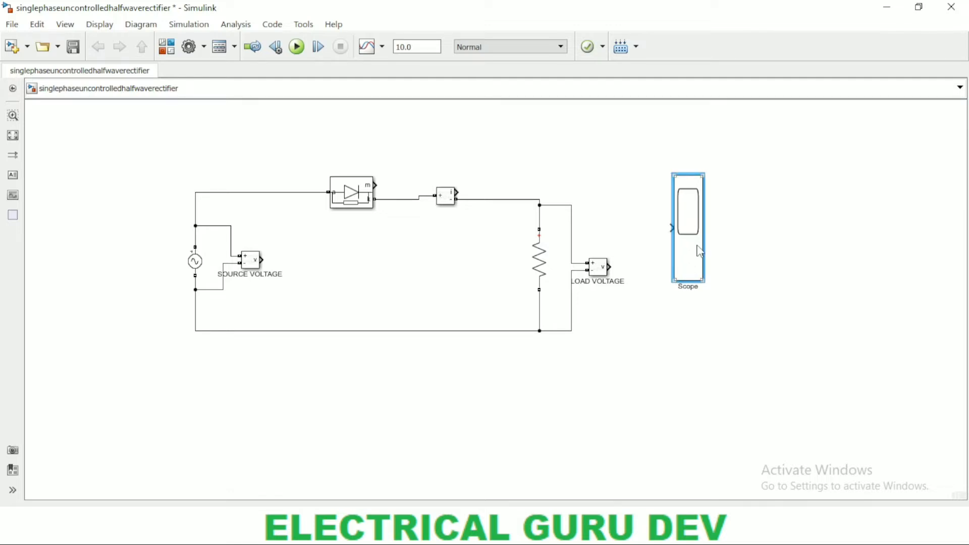
pyautogui.moveTo(700, 251); pyautogui.dragTo(710, 288)
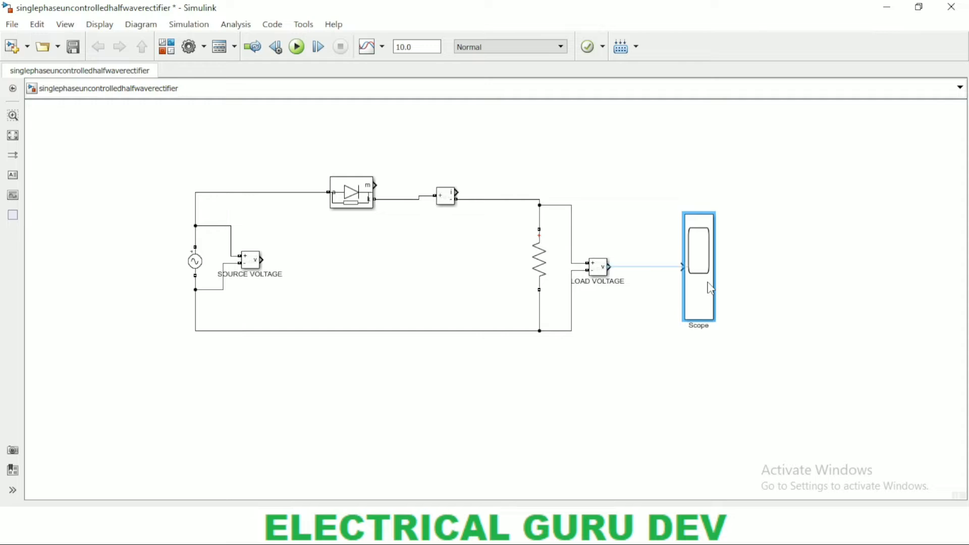
pyautogui.click(646, 267)
pyautogui.click(633, 267)
pyautogui.press('Delete')
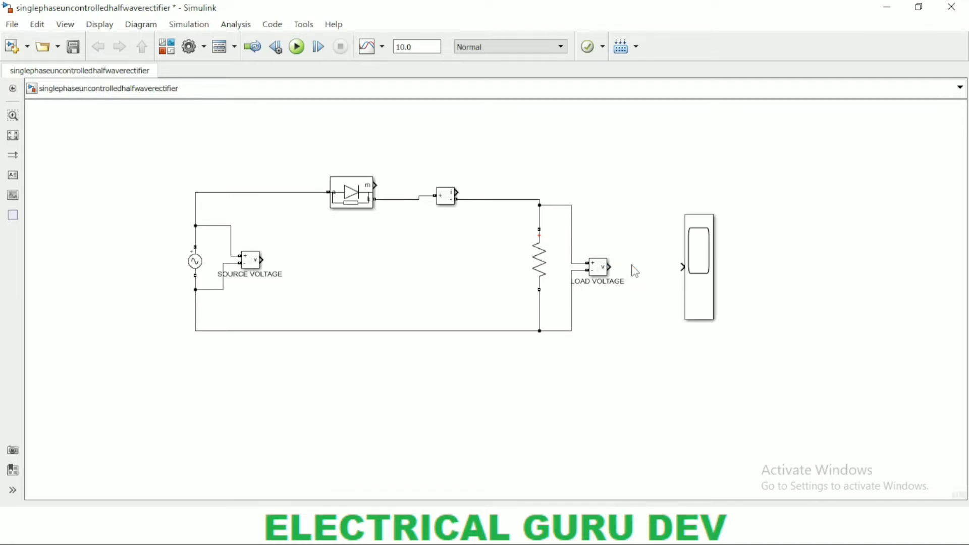
pyautogui.click(704, 267)
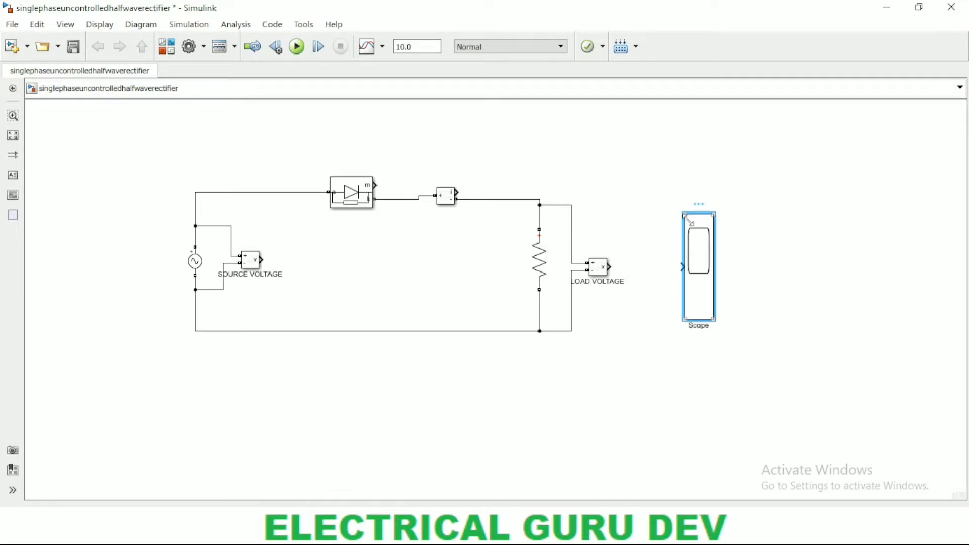
pyautogui.moveTo(685, 214); pyautogui.dragTo(663, 168)
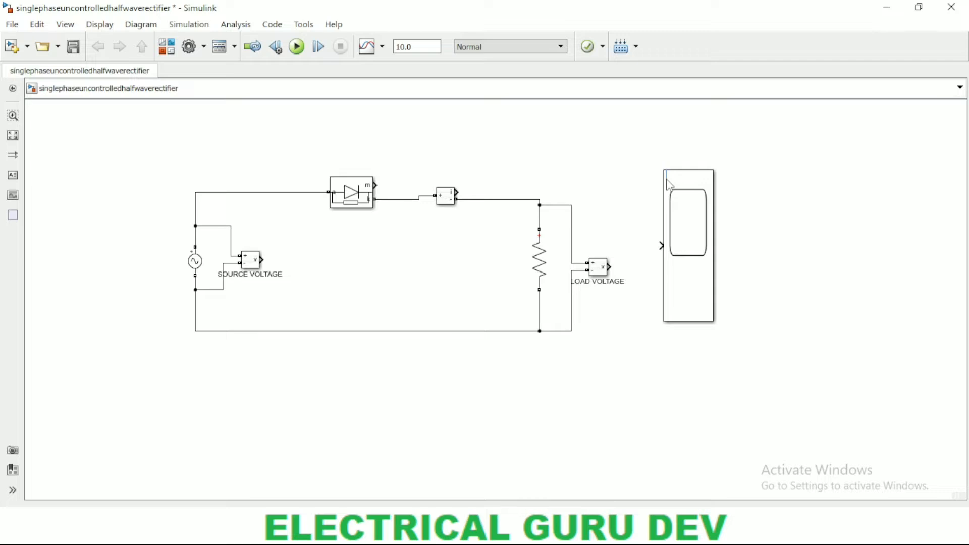
# Add a Goto block from Simulink Signal Routing on the SOURCE VOLTAGE output, and nudge the diode up to straighten its output wire.
pyautogui.doubleClick(353, 252)
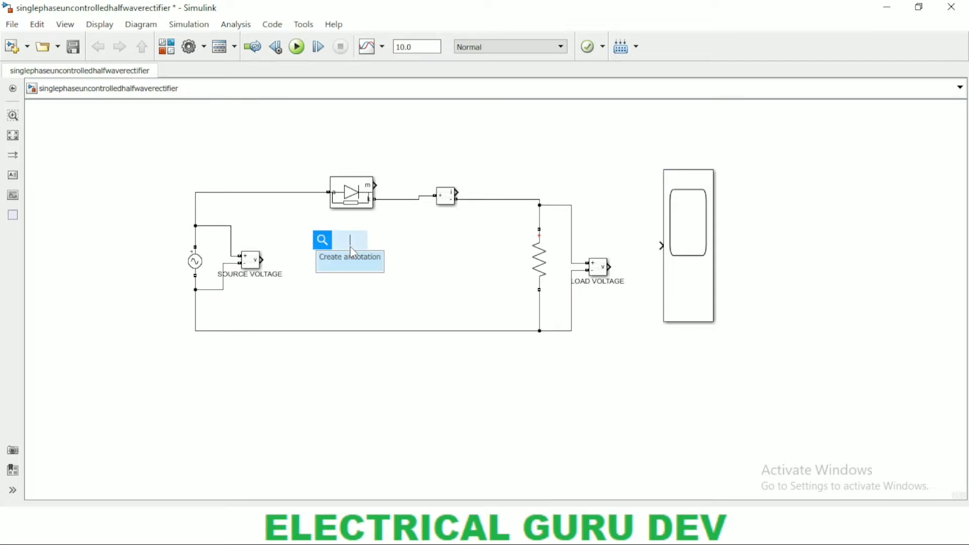
pyautogui.write('GOTO')
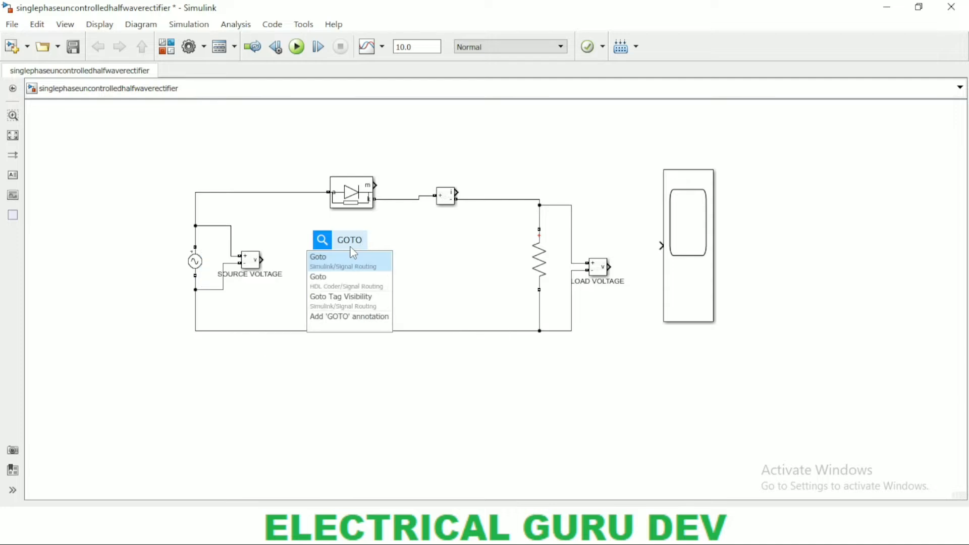
pyautogui.click(342, 266)
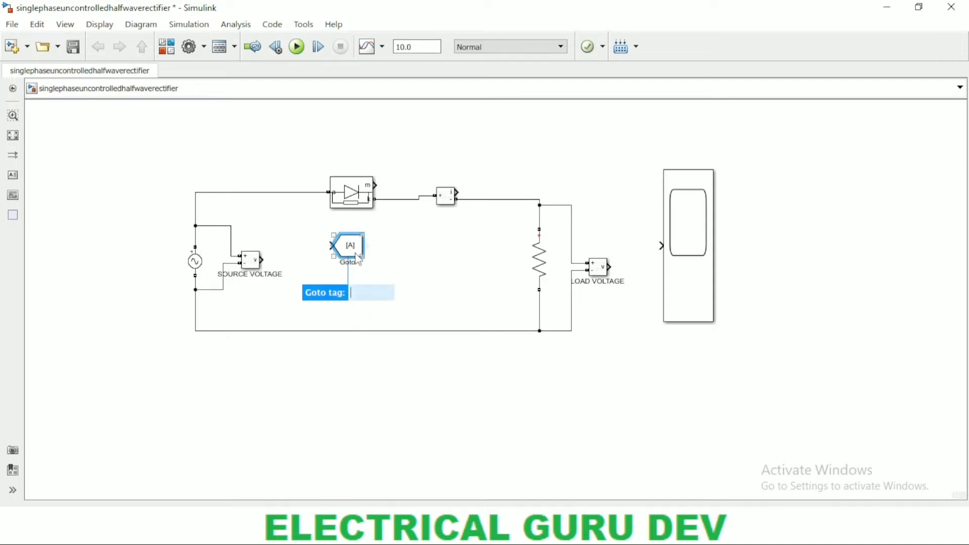
pyautogui.moveTo(346, 248); pyautogui.dragTo(325, 263)
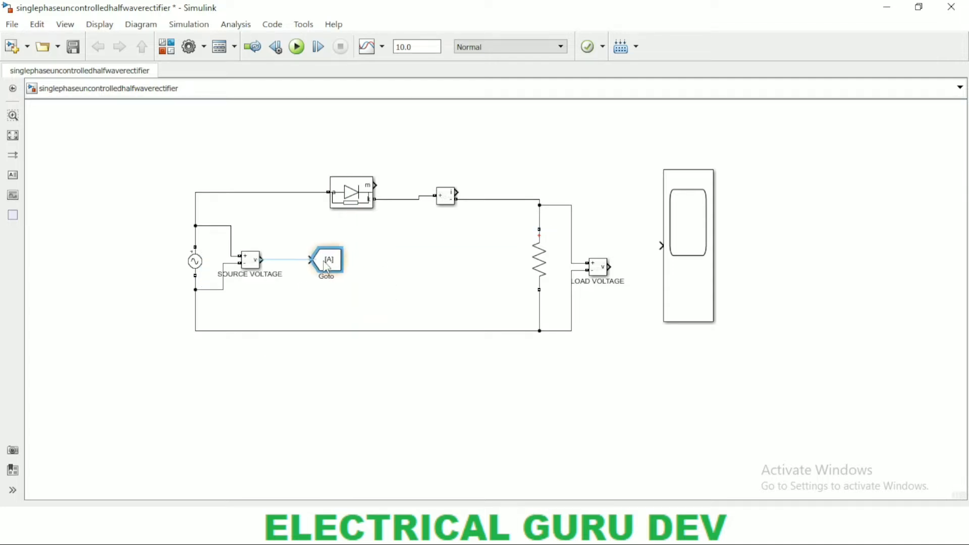
pyautogui.click(299, 266)
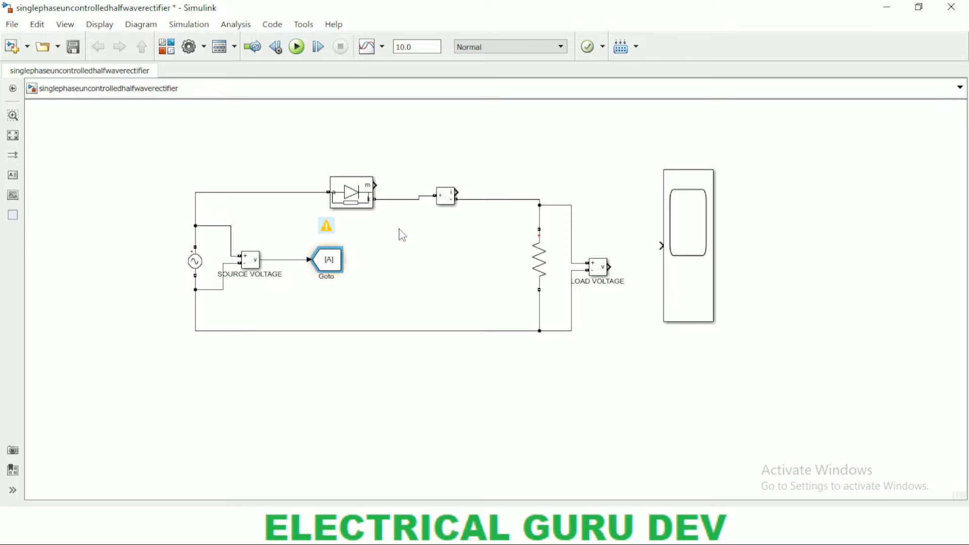
pyautogui.moveTo(350, 202); pyautogui.dragTo(350, 198)
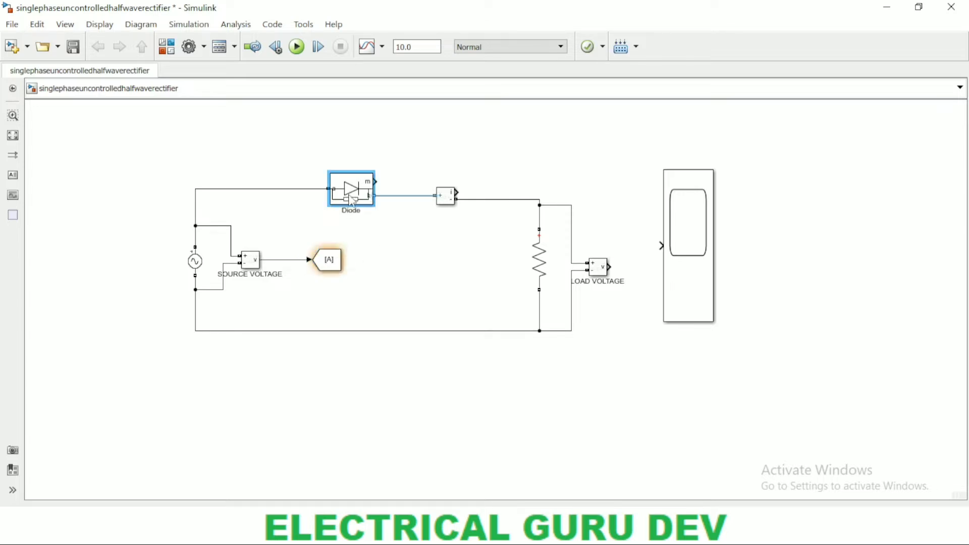
# Duplicate the Goto block twice, connecting one copy to the Current Measurement output and the other to the LOAD VOLTAGE output.
pyautogui.click(336, 262)
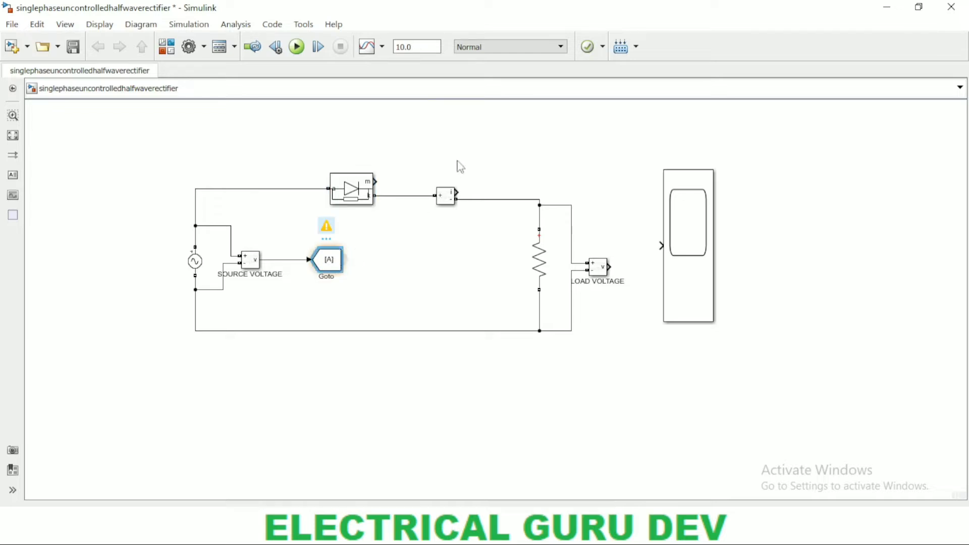
pyautogui.click(429, 163)
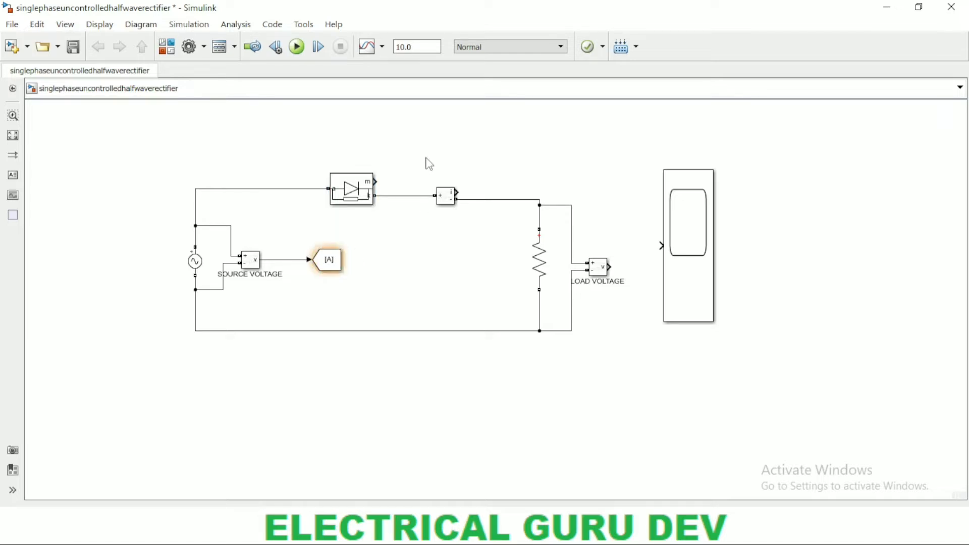
pyautogui.hotkey('ctrl', 'v')
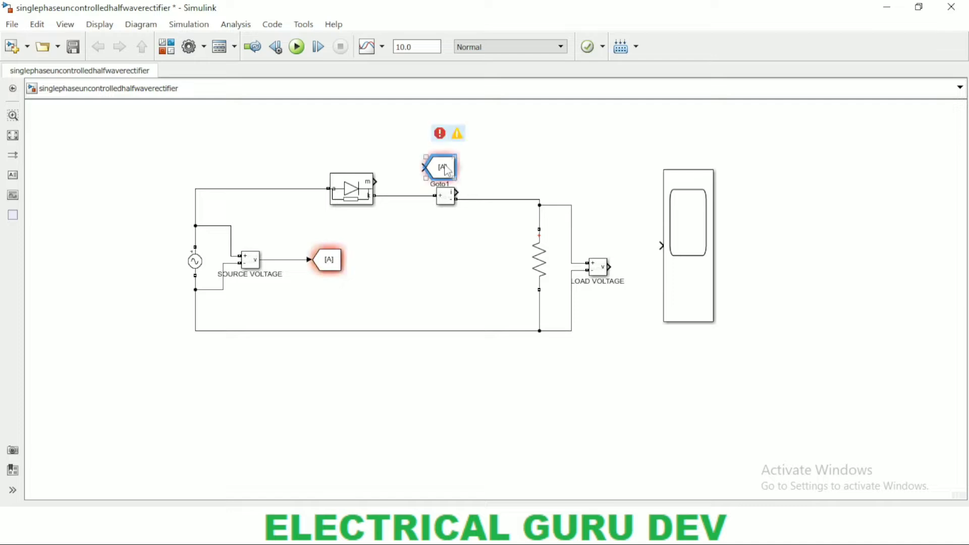
pyautogui.moveTo(447, 170)
pyautogui.mouseDown()
pyautogui.moveTo(500, 174)
pyautogui.moveTo(476, 171)
pyautogui.mouseUp()
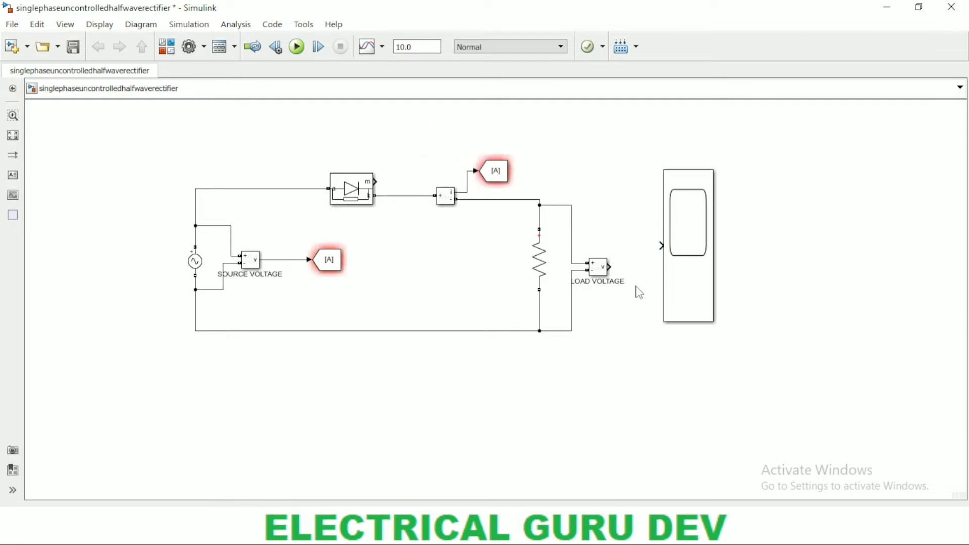
pyautogui.hotkey('ctrl', 'v')
pyautogui.moveTo(642, 301); pyautogui.dragTo(624, 274)
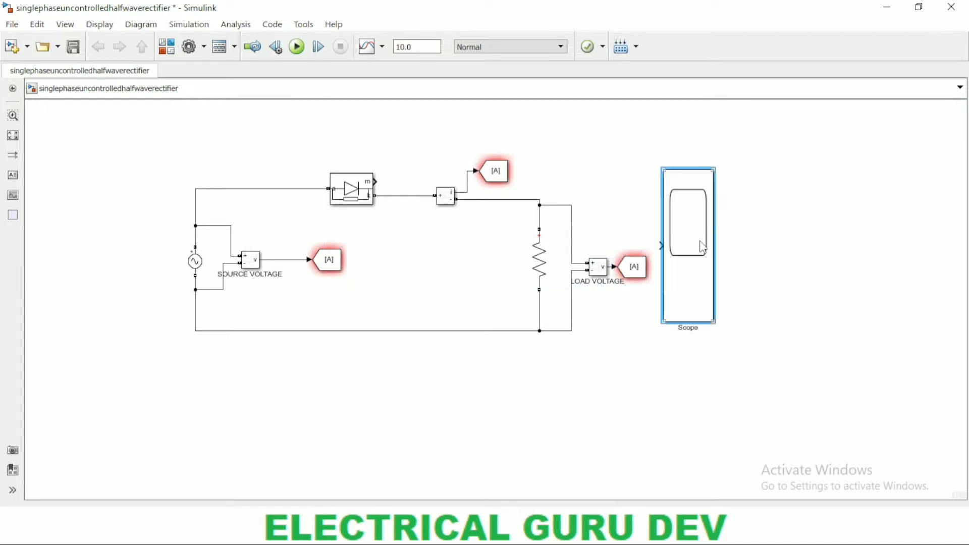
# Move the Scope farther from the circuit and shift the LOAD VOLTAGE Goto block slightly away from its measurement block.
pyautogui.moveTo(707, 246); pyautogui.dragTo(768, 245)
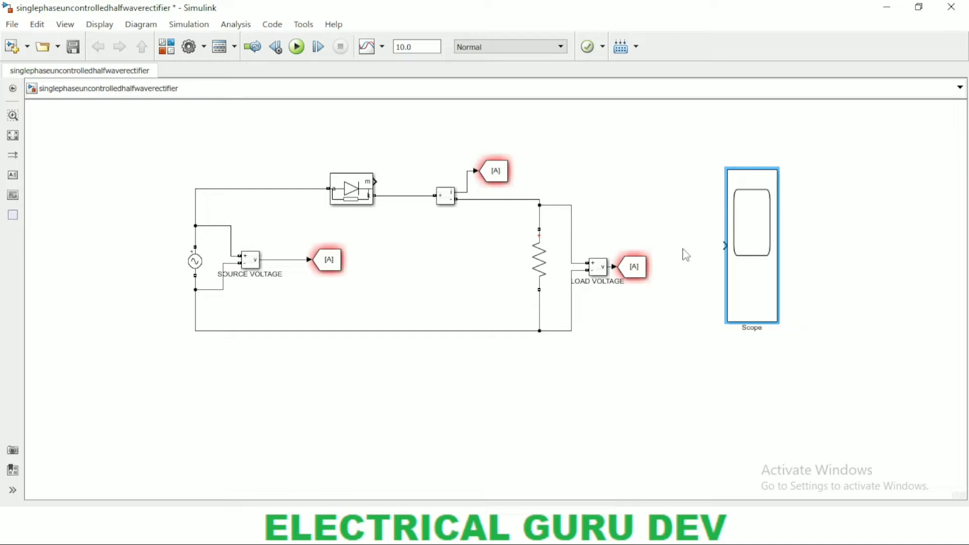
pyautogui.moveTo(646, 266); pyautogui.dragTo(653, 265)
pyautogui.click(631, 316)
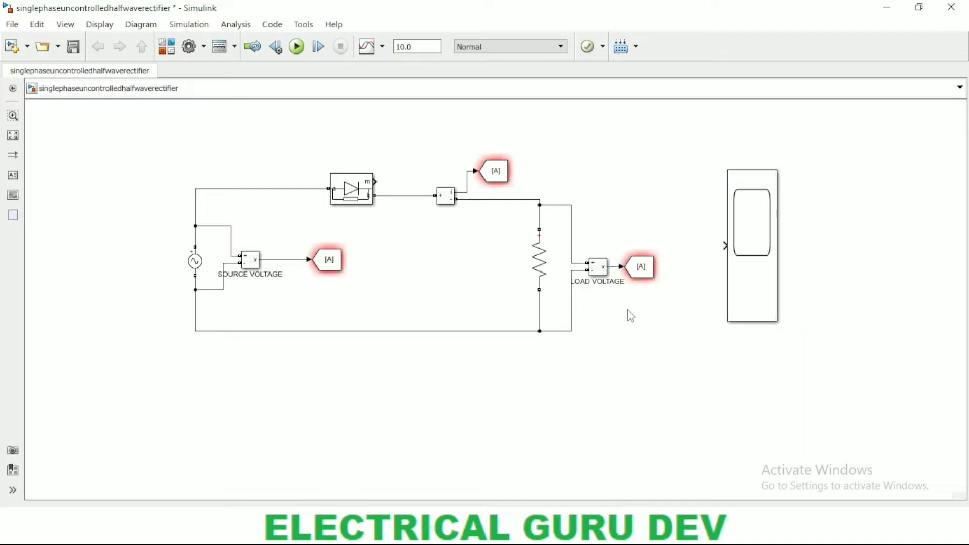
# Set the tag of the Goto block connected to SOURCE VOLTAGE to VS.
pyautogui.click(337, 261)
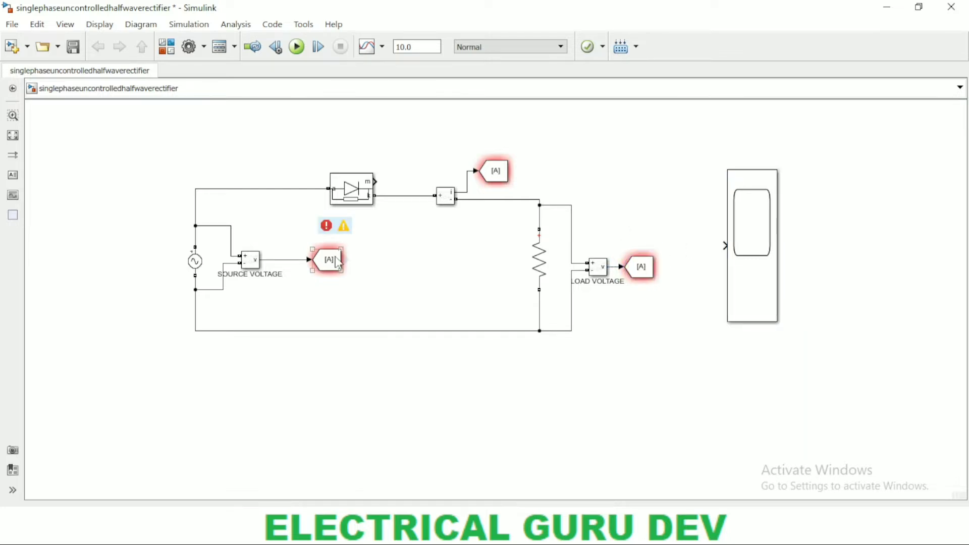
pyautogui.doubleClick(337, 261)
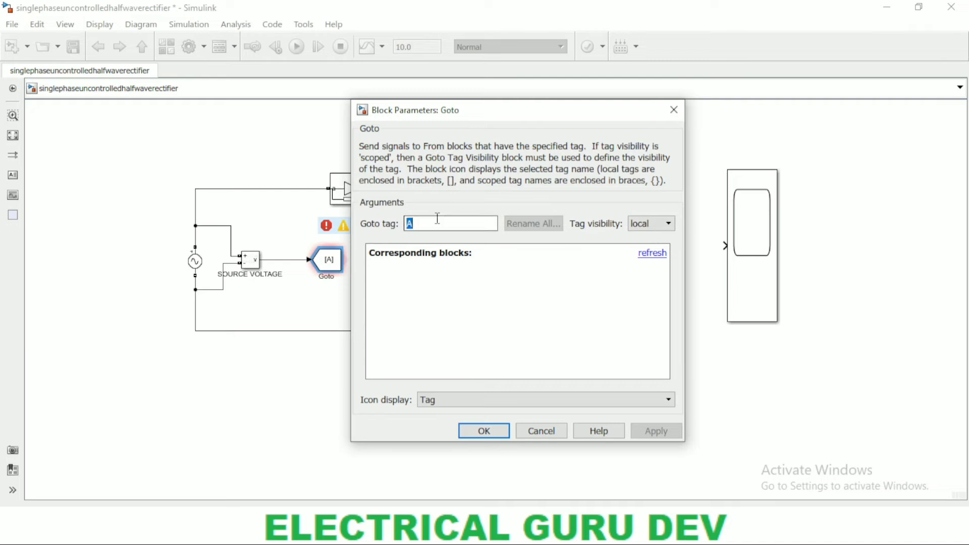
pyautogui.write('VS')
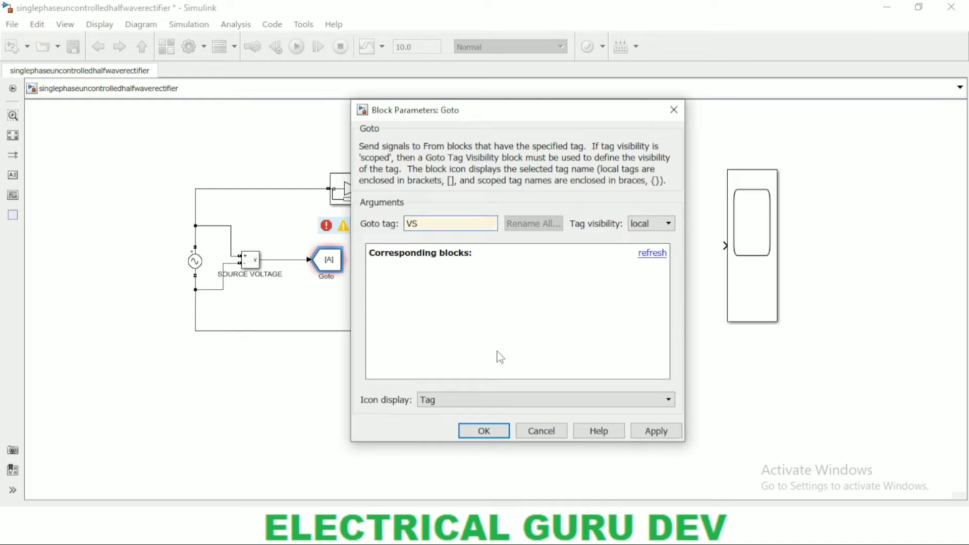
pyautogui.click(485, 432)
# Set the tag of the Goto block connected to the Current Measurement to IL.
pyautogui.click(499, 173)
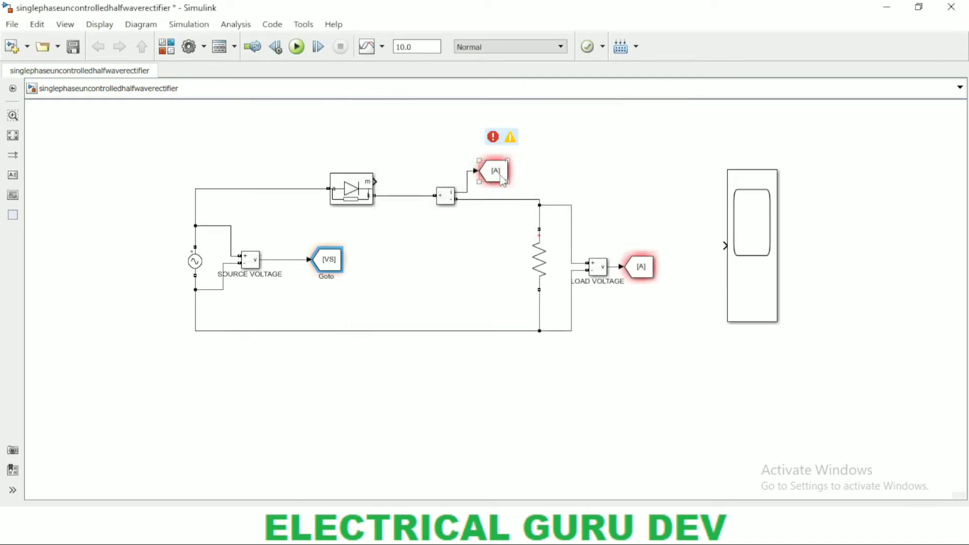
pyautogui.doubleClick(502, 179)
pyautogui.click(601, 135)
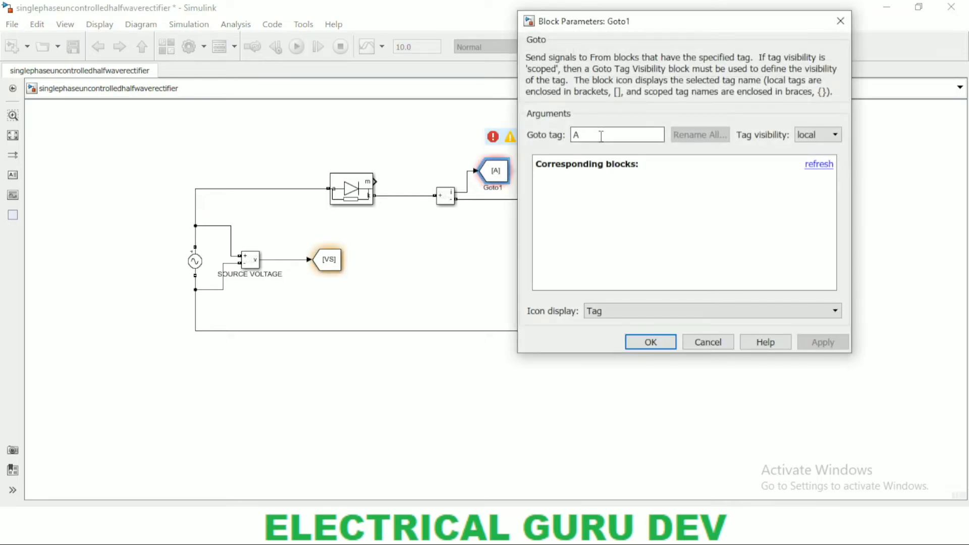
pyautogui.write('IL')
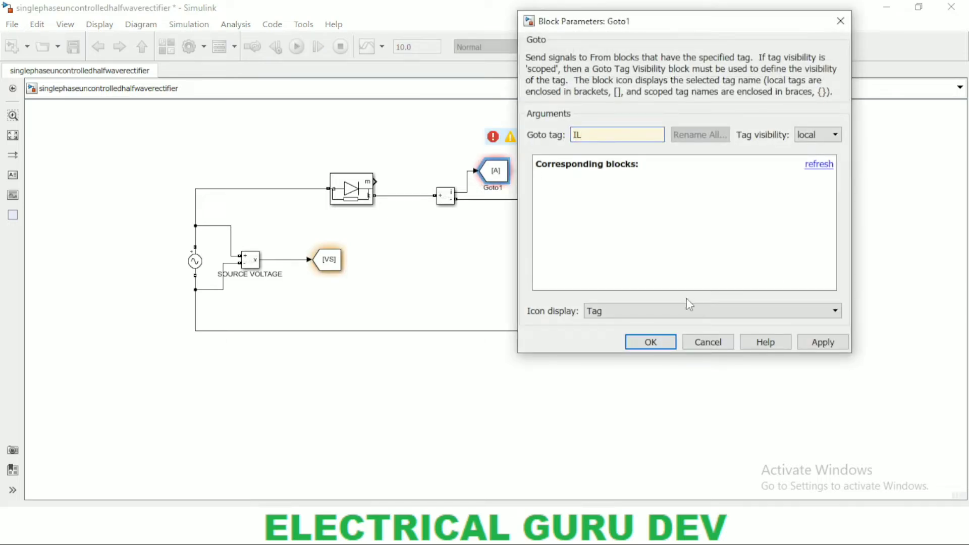
pyautogui.click(650, 342)
# Set the tag of the Goto block connected to LOAD VOLTAGE to VL.
pyautogui.click(642, 268)
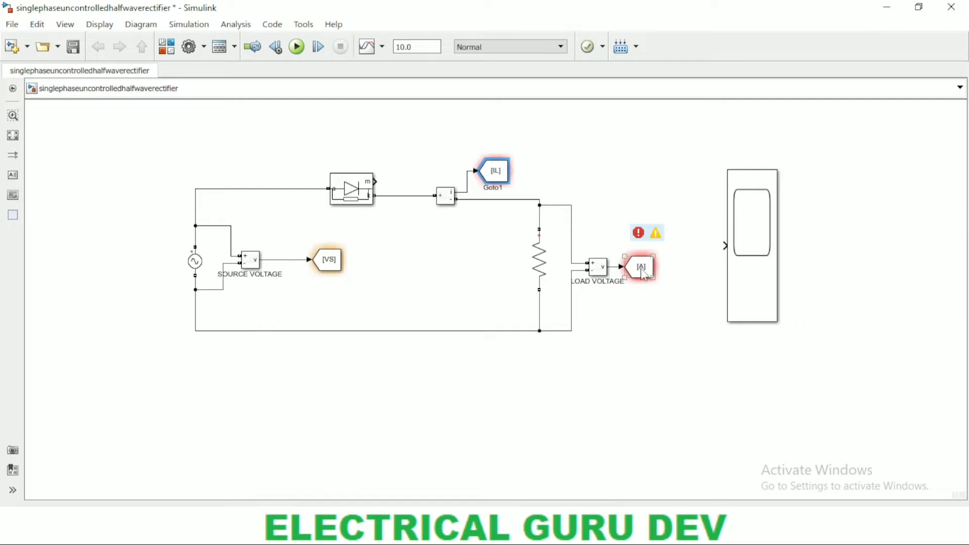
pyautogui.doubleClick(641, 268)
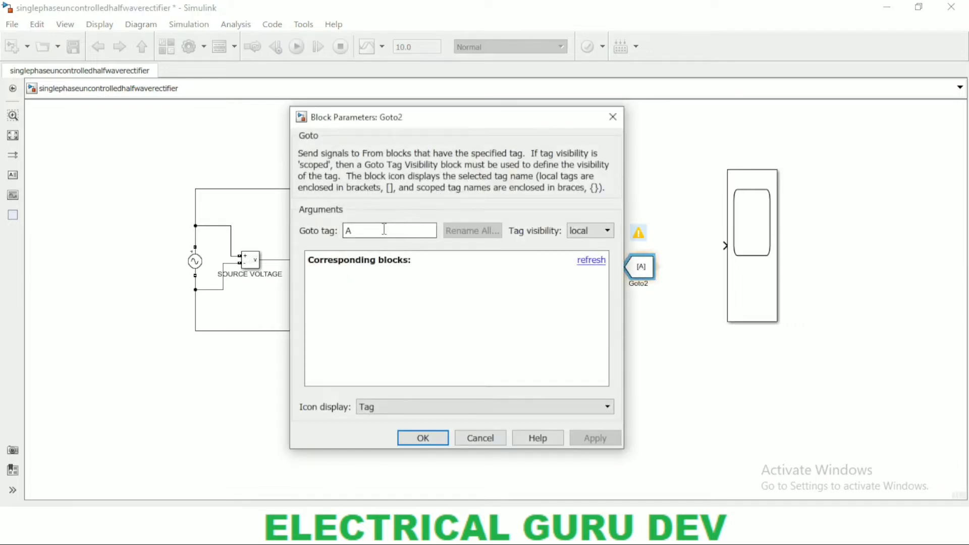
pyautogui.write('VL')
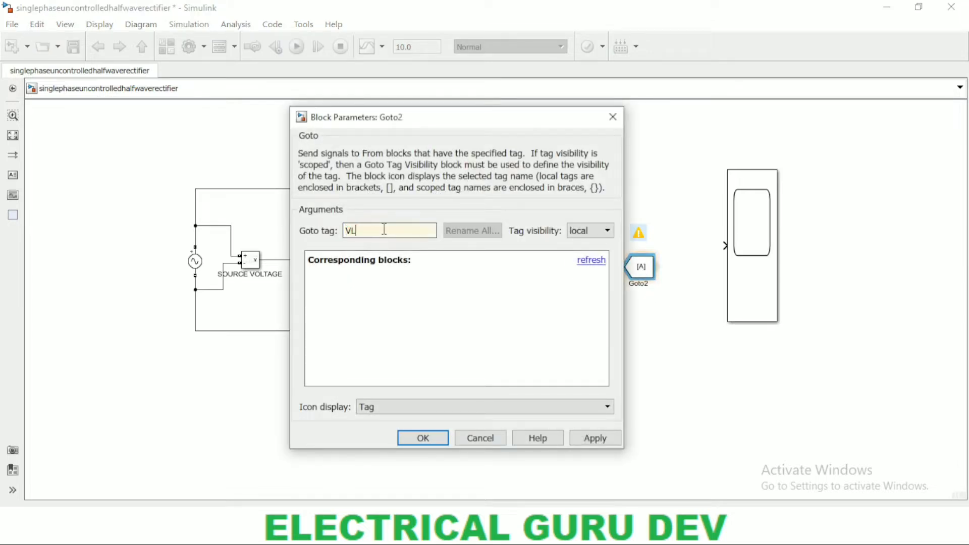
pyautogui.click(423, 439)
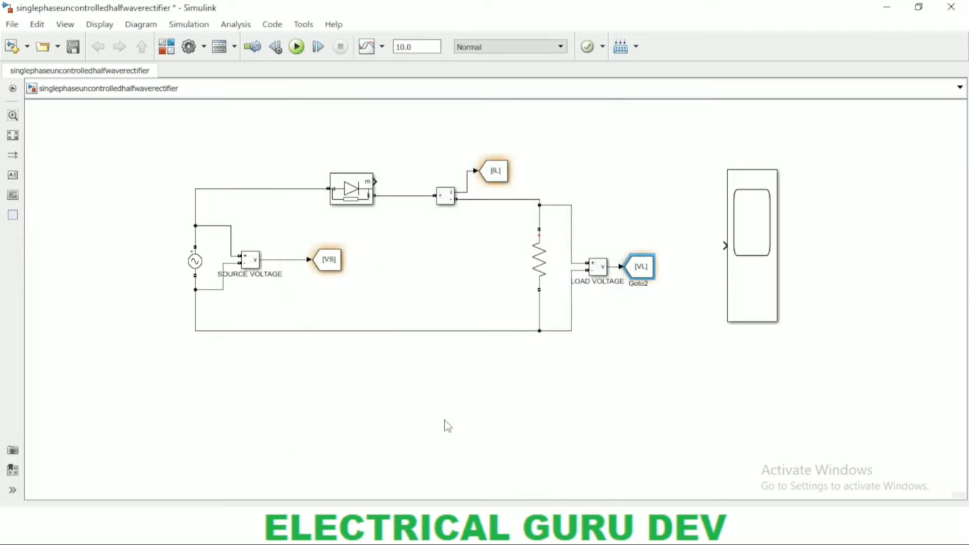
# Add a Bus Selector block from Simulink/Signal Routing above the diode.
pyautogui.click(576, 405)
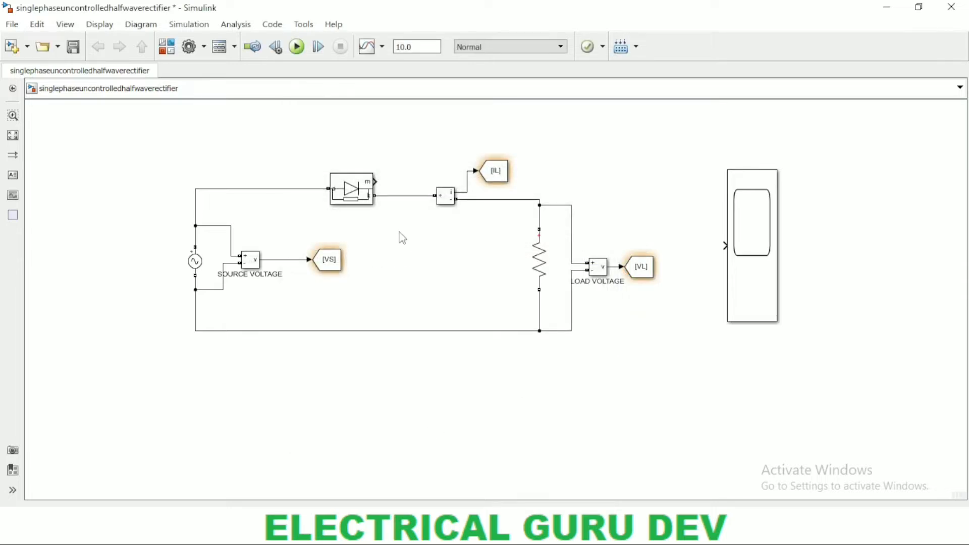
pyautogui.click(365, 192)
pyautogui.click(375, 182)
pyautogui.click(364, 182)
pyautogui.doubleClick(402, 134)
pyautogui.write('B')
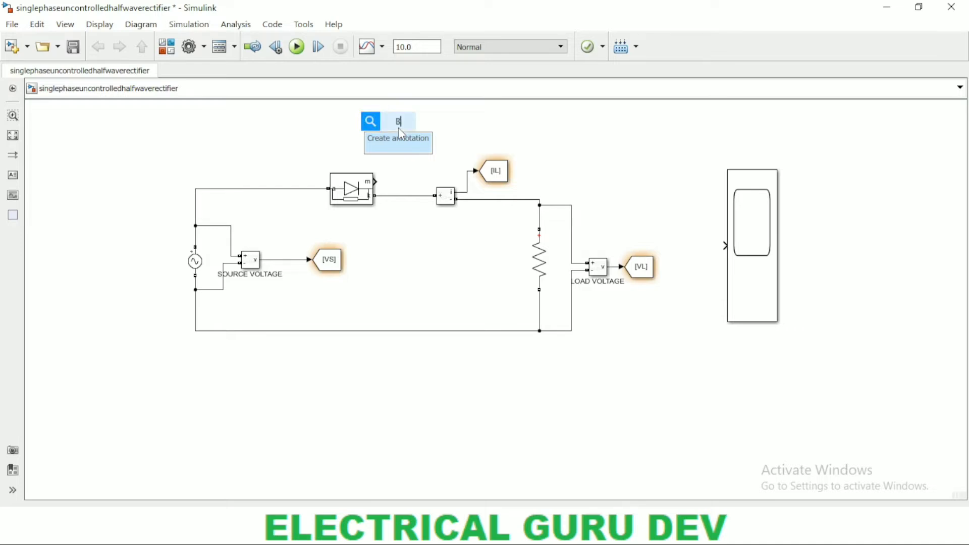
pyautogui.write('US')
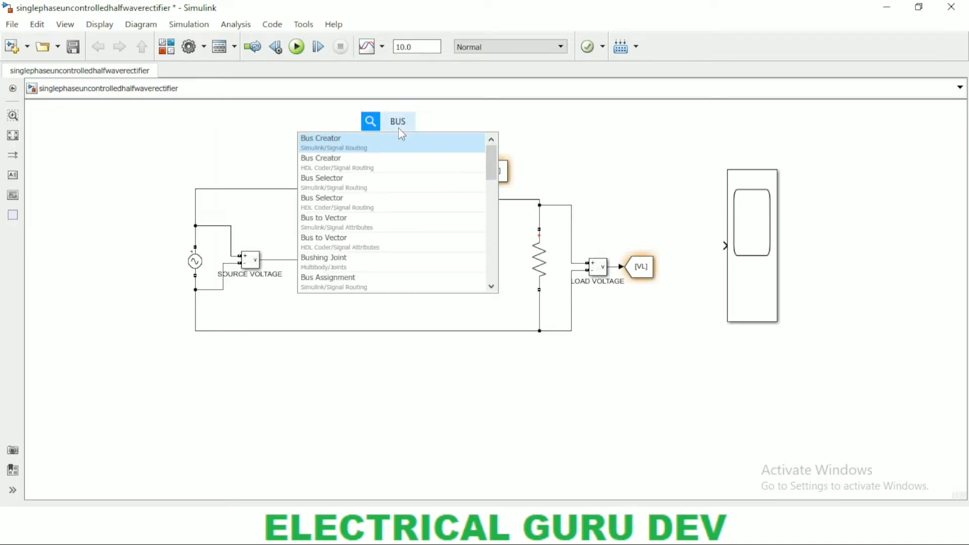
pyautogui.write(' SE')
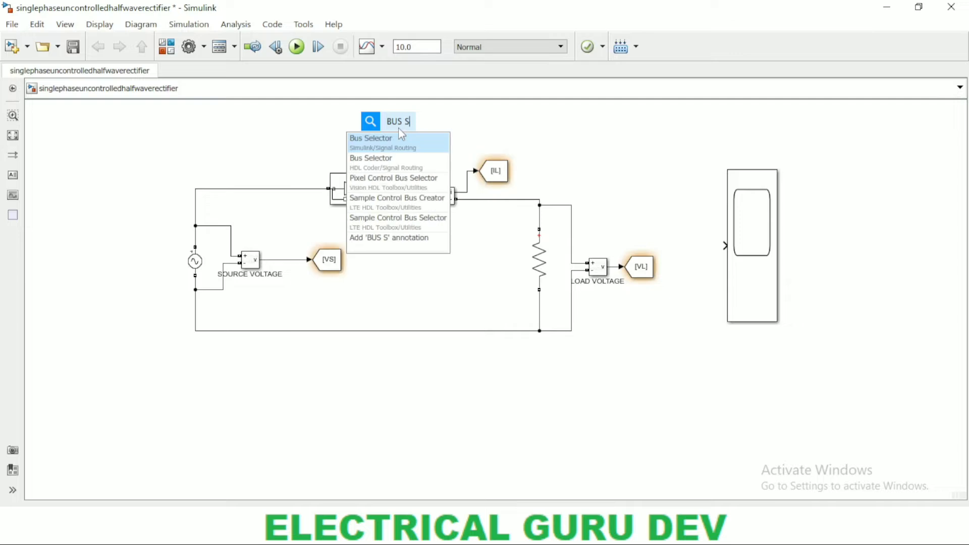
pyautogui.click(382, 150)
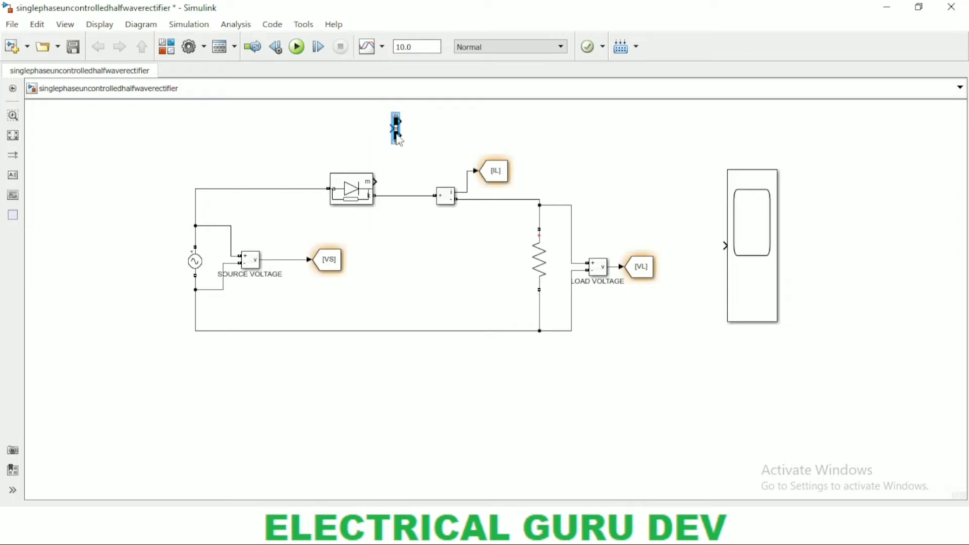
# Connect the Bus Selector input to the diode's m port, shift the block slightly away and make it taller.
pyautogui.moveTo(388, 146); pyautogui.dragTo(377, 181)
pyautogui.click(395, 134)
pyautogui.moveTo(396, 135); pyautogui.dragTo(411, 141)
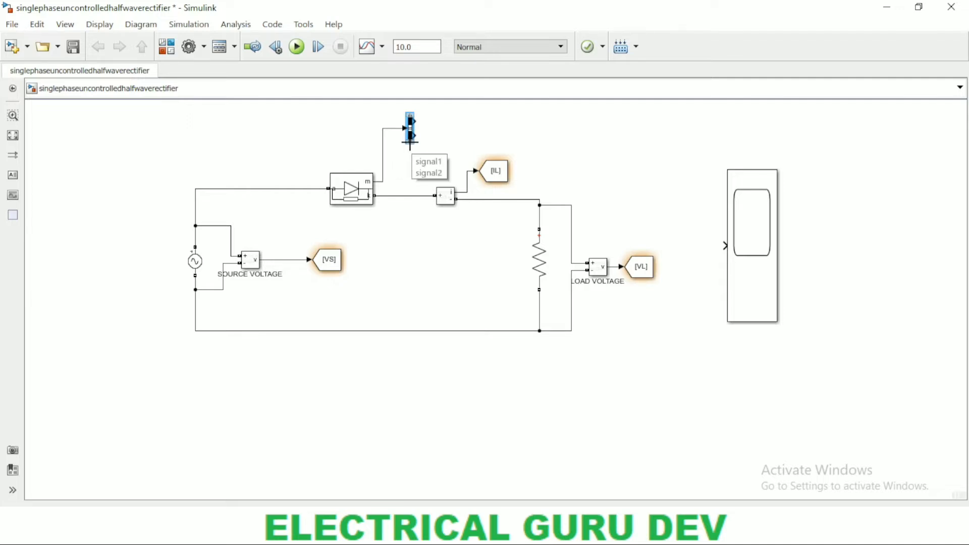
pyautogui.moveTo(415, 148)
pyautogui.mouseDown()
pyautogui.moveTo(412, 175)
pyautogui.moveTo(417, 146)
pyautogui.mouseUp()
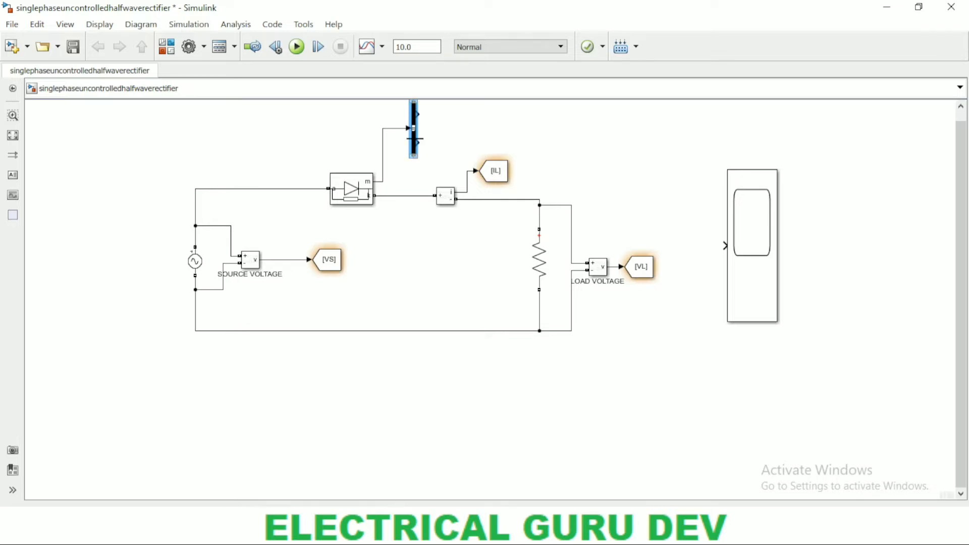
# Replace the Bus Selector's placeholder signals with Diode current and Diode voltage as the selected outputs.
pyautogui.doubleClick(416, 147)
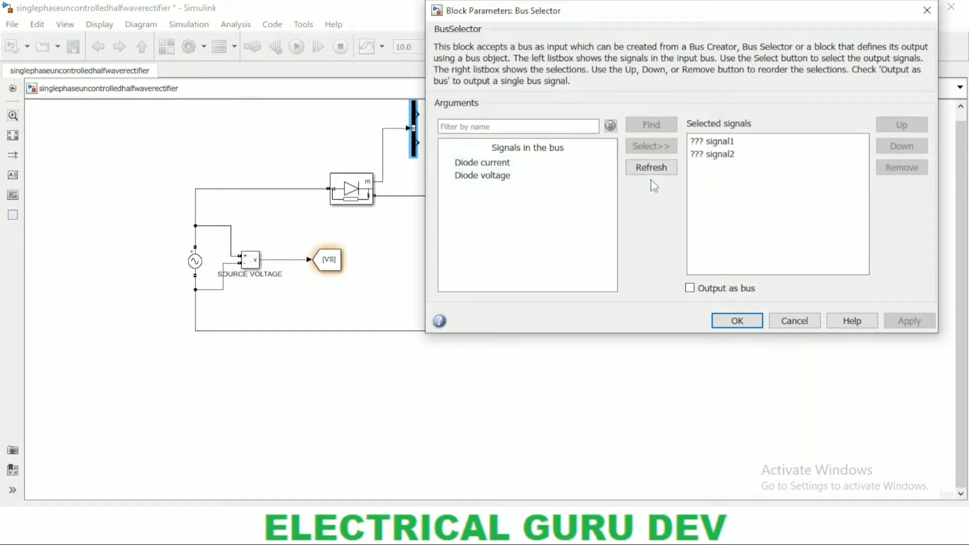
pyautogui.moveTo(737, 172); pyautogui.dragTo(727, 144)
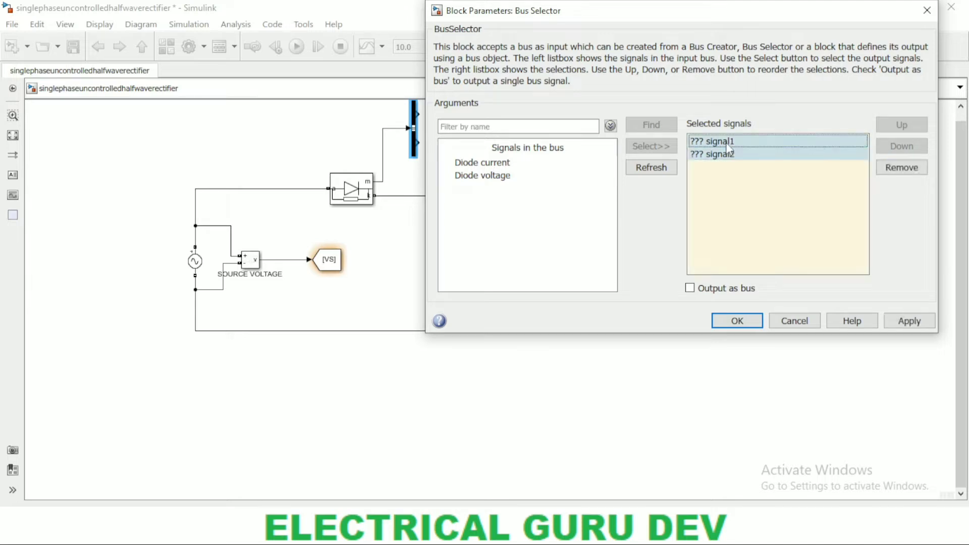
pyautogui.press('Delete')
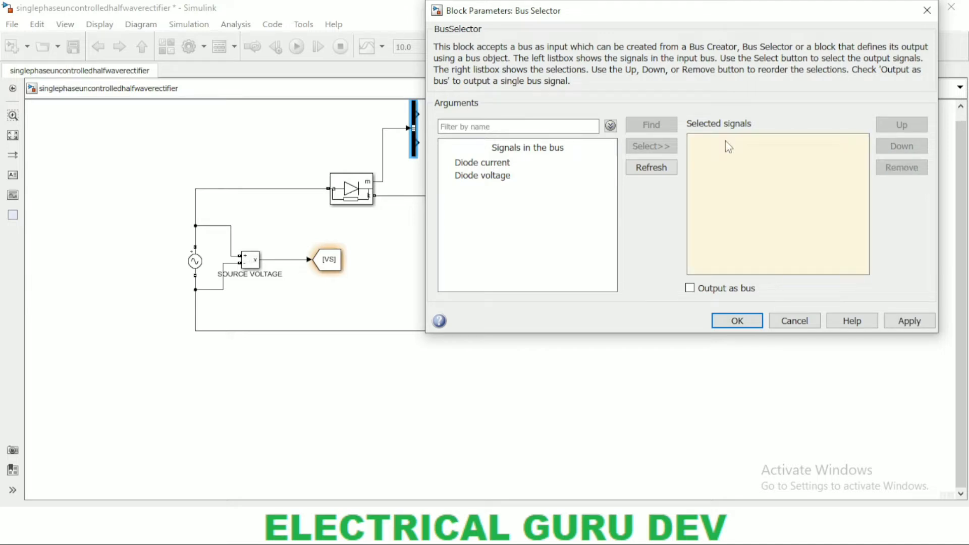
pyautogui.click(491, 184)
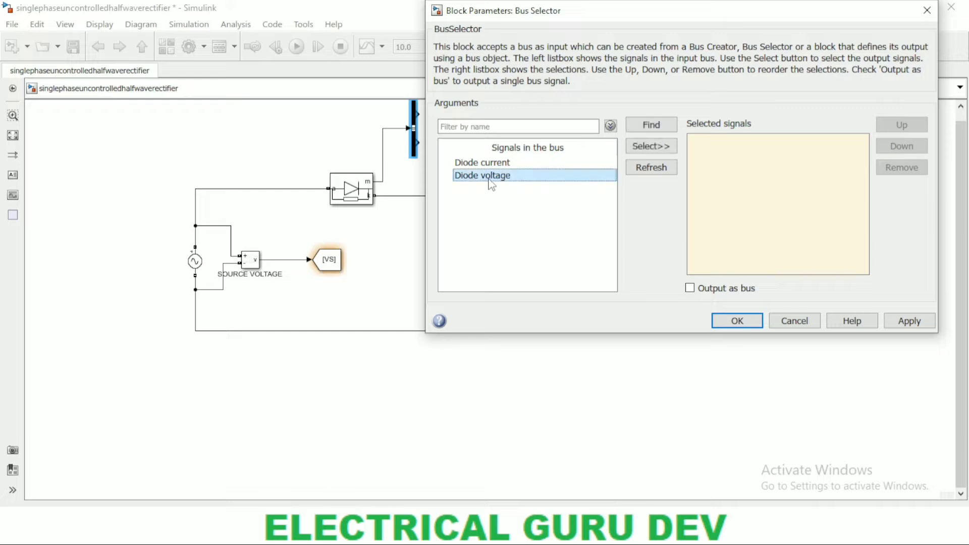
pyautogui.moveTo(489, 181); pyautogui.dragTo(490, 166)
pyautogui.click(649, 147)
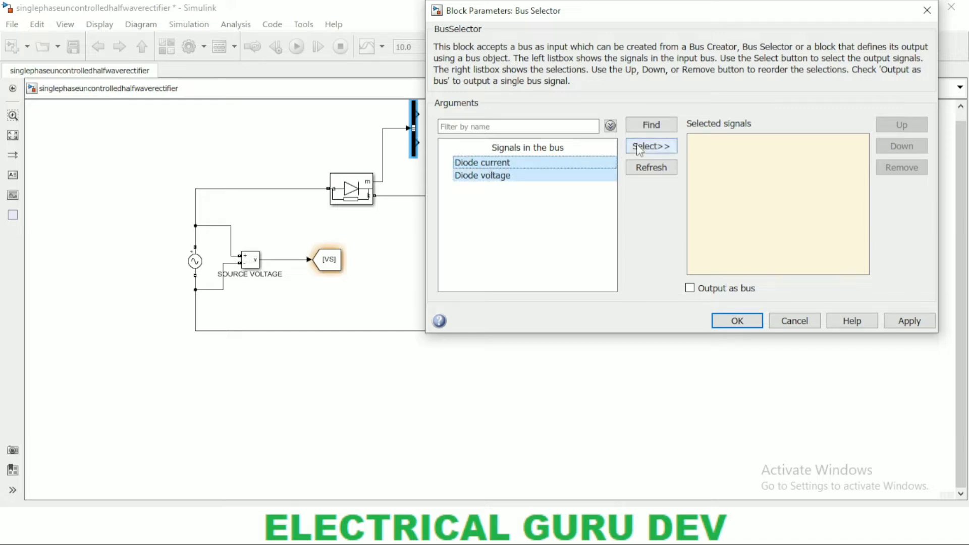
pyautogui.click(737, 320)
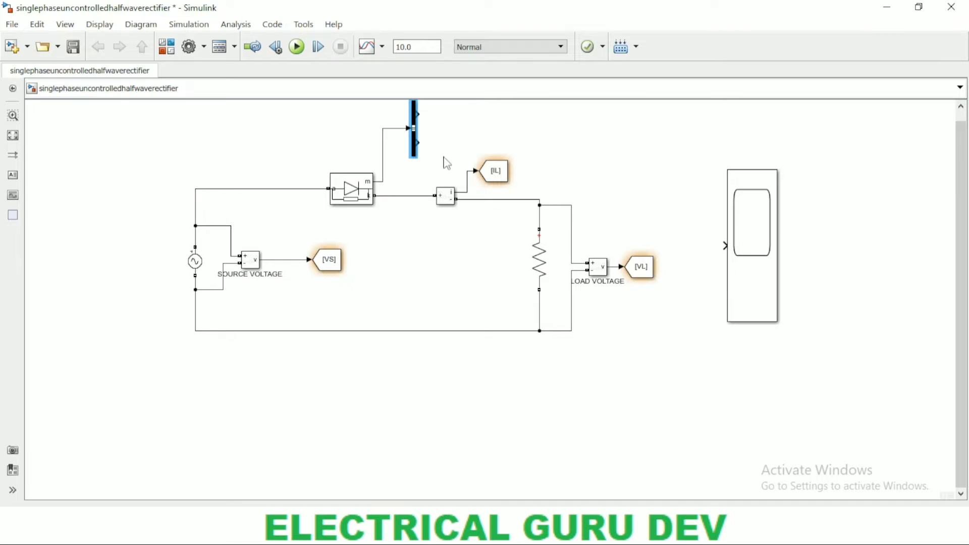
# Duplicate the IL Goto block twice and attach the copies to the Bus Selector's Diode current and Diode voltage outputs.
pyautogui.click(500, 173)
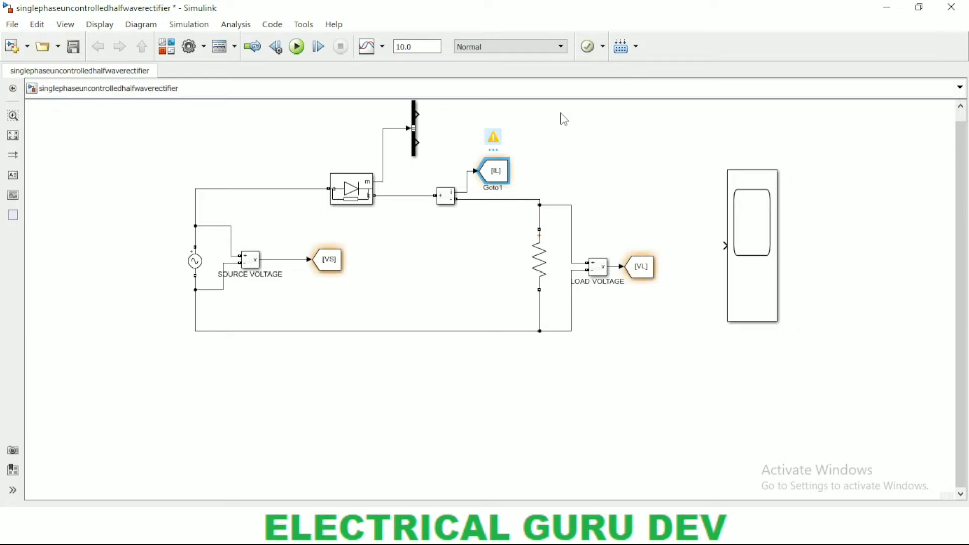
pyautogui.click(469, 119)
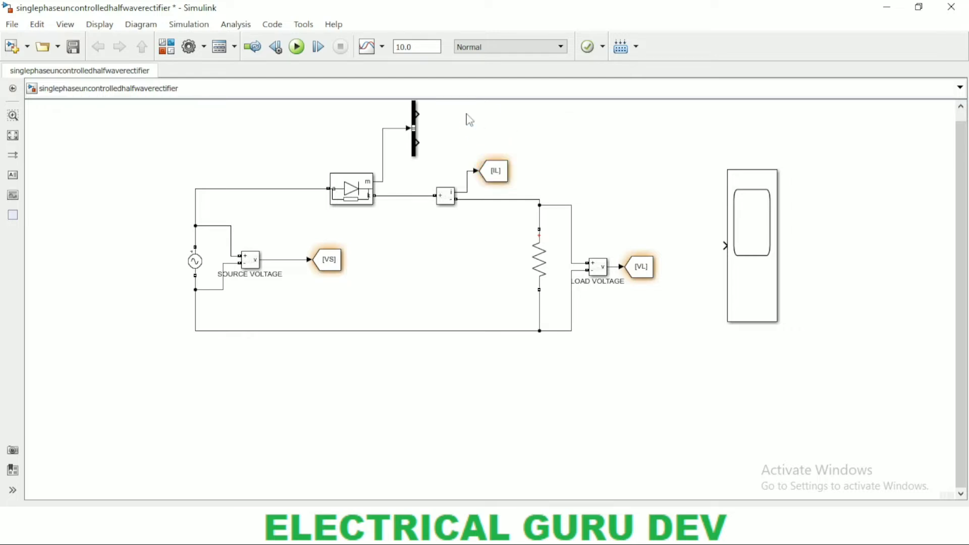
pyautogui.hotkey('ctrl', 'v')
pyautogui.hotkey('ctrl', 'v')
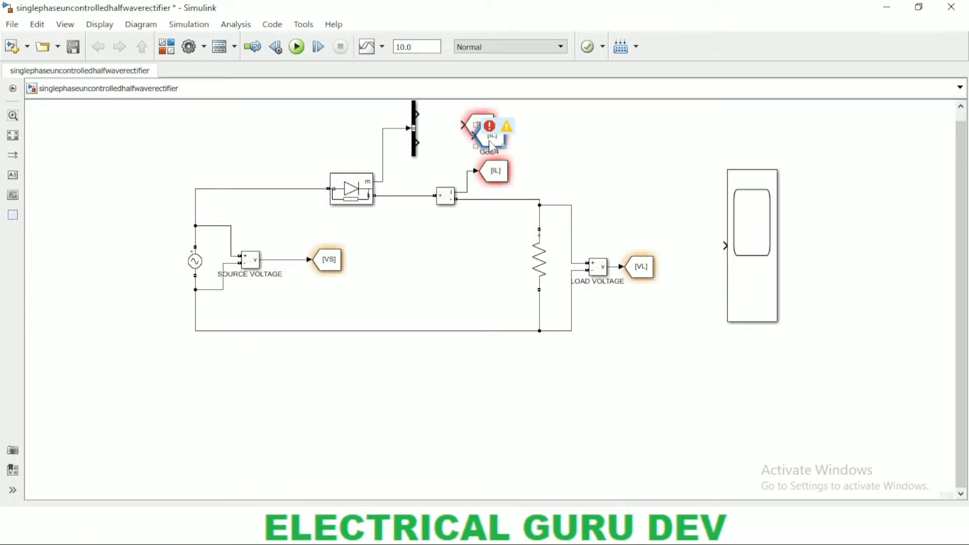
pyautogui.moveTo(491, 143); pyautogui.dragTo(449, 152)
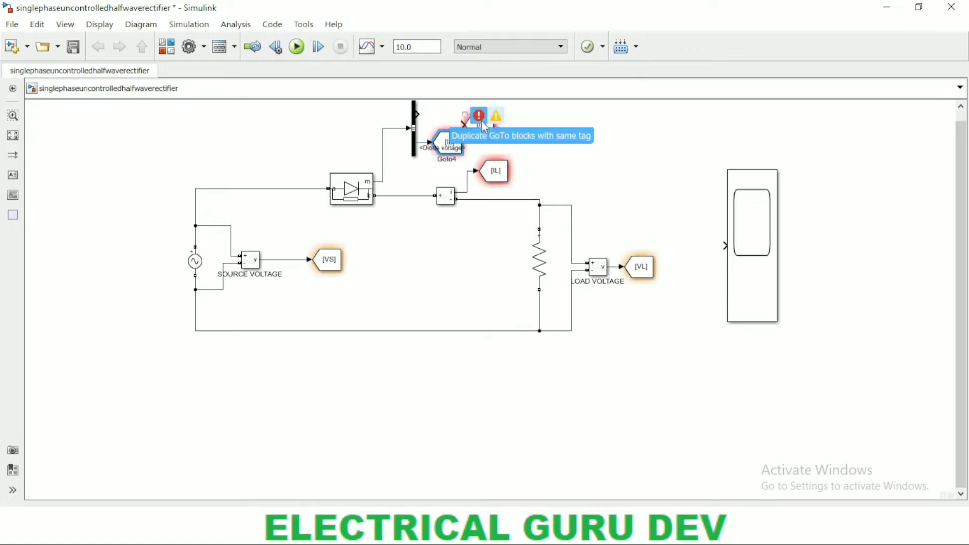
pyautogui.moveTo(480, 128); pyautogui.dragTo(447, 119)
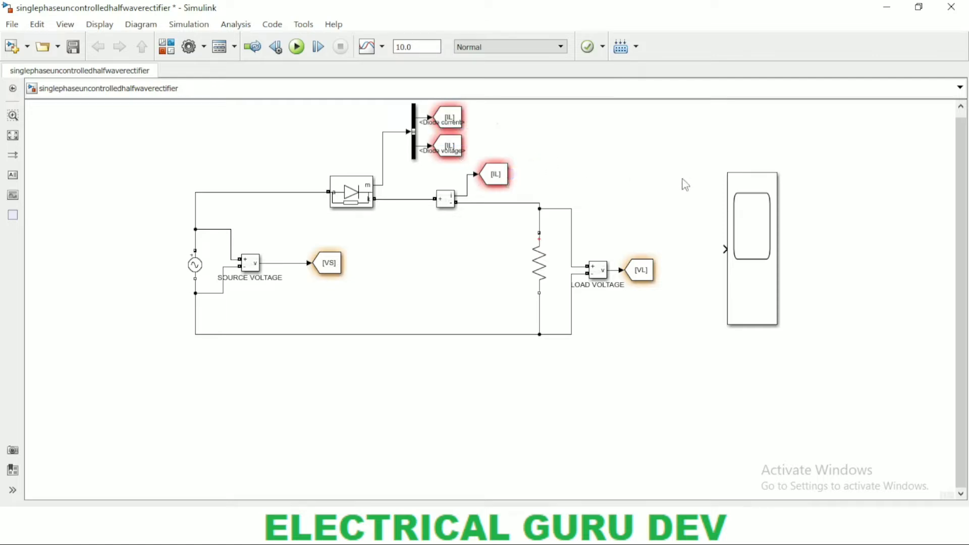
# Set the tag of the Goto block on the Diode current output to ID.
pyautogui.click(449, 120)
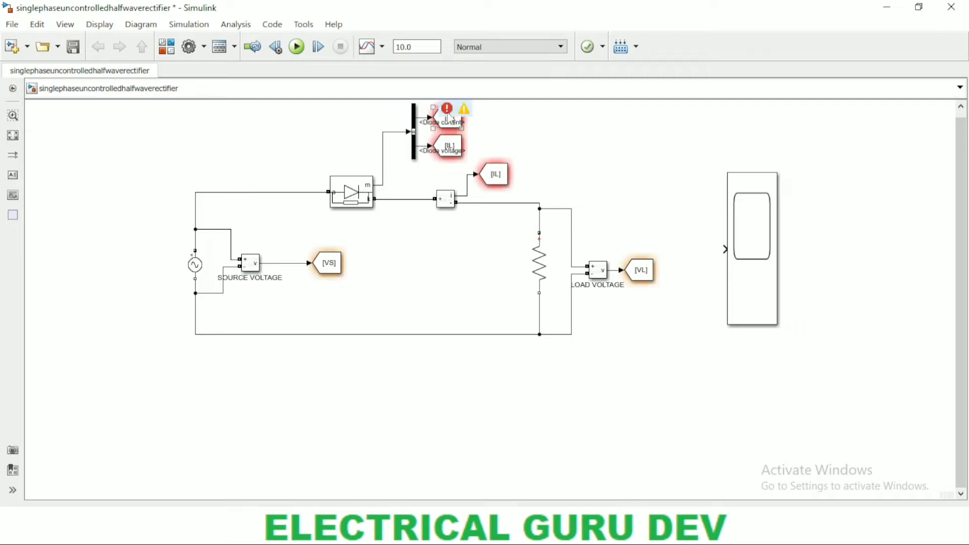
pyautogui.doubleClick(450, 120)
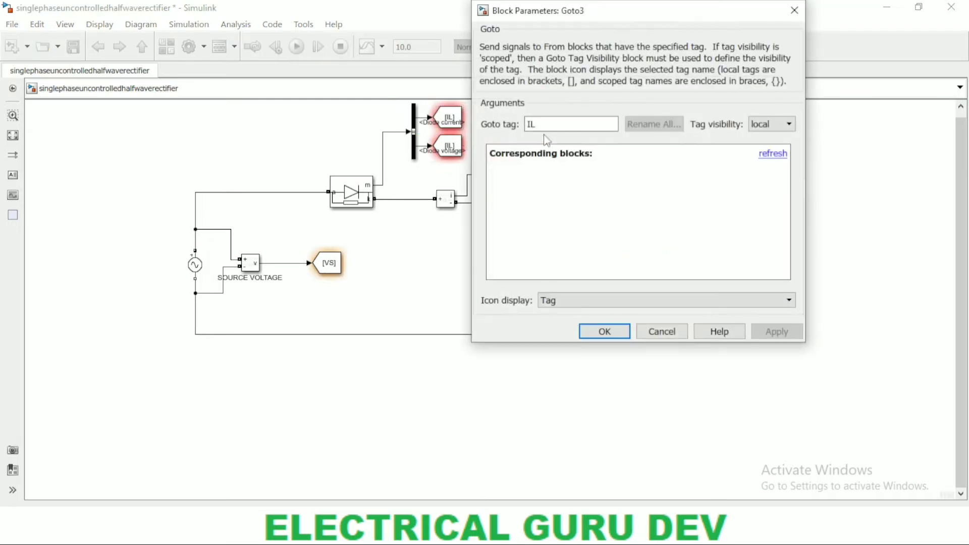
pyautogui.doubleClick(548, 123)
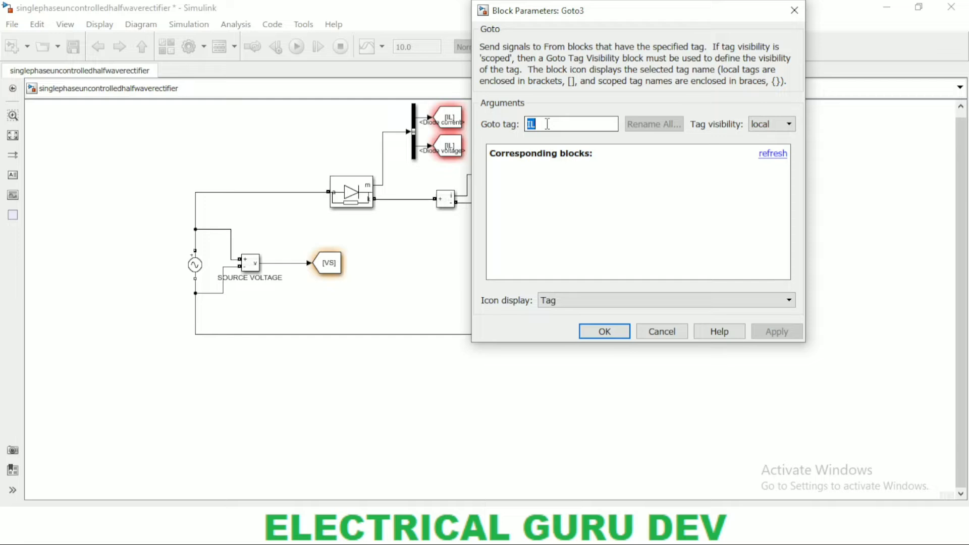
pyautogui.press('BackSpace')
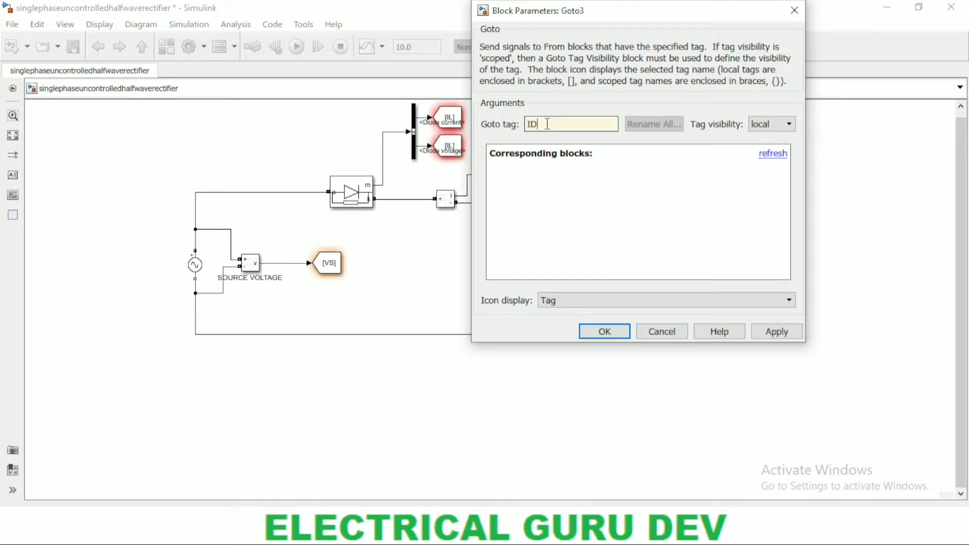
pyautogui.click(600, 331)
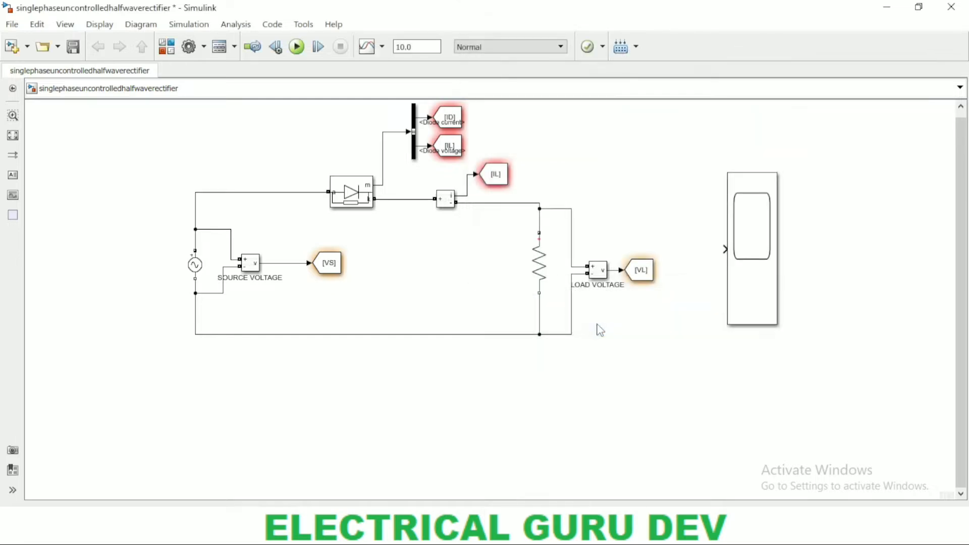
pyautogui.click(445, 147)
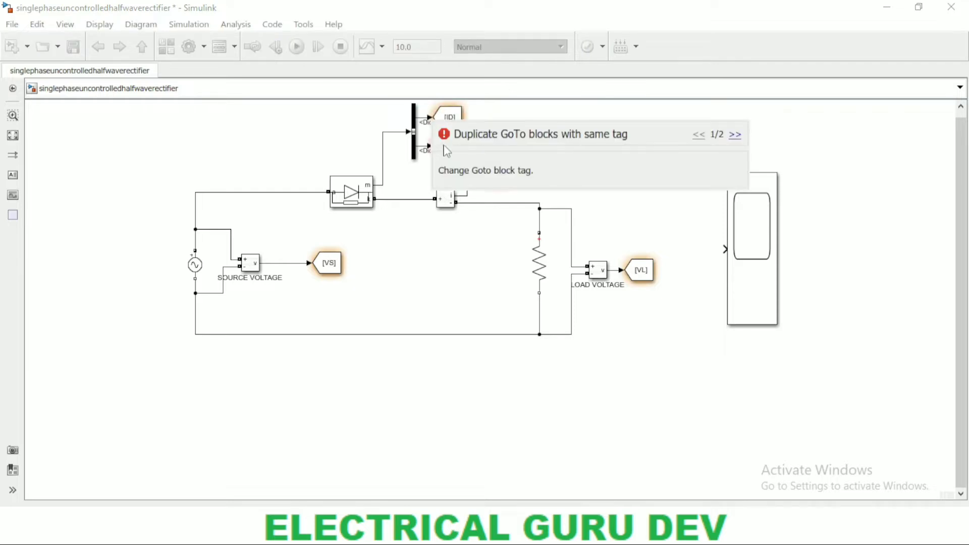
pyautogui.click(407, 161)
pyautogui.click(458, 151)
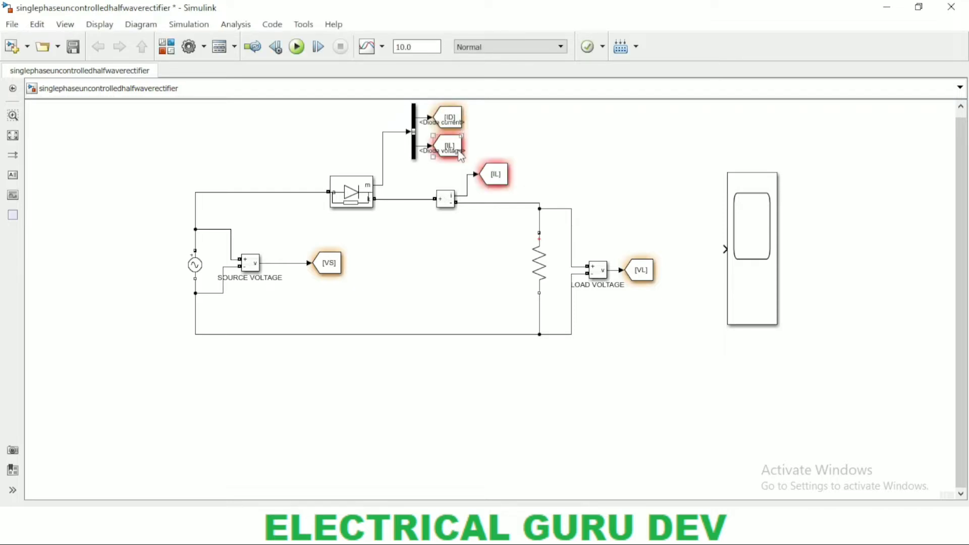
pyautogui.click(446, 146)
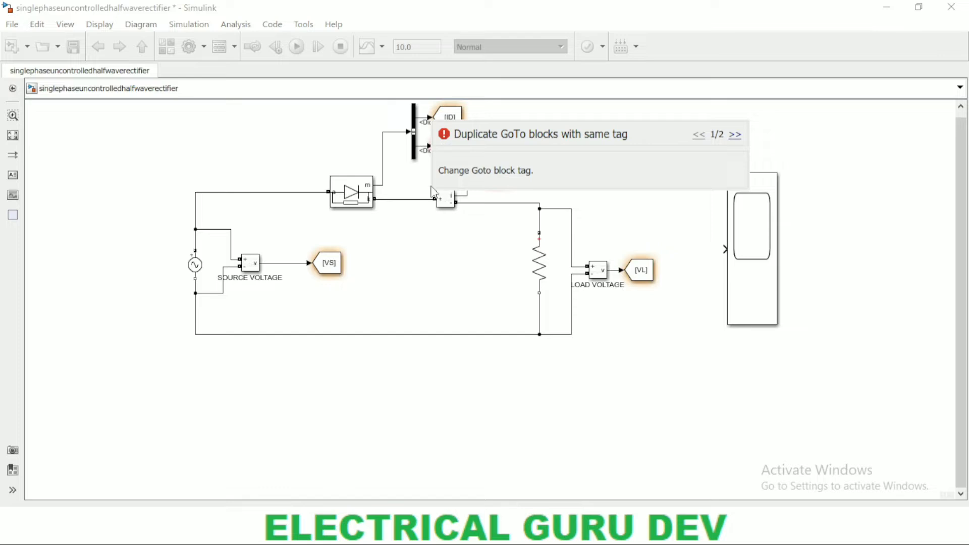
pyautogui.click(413, 173)
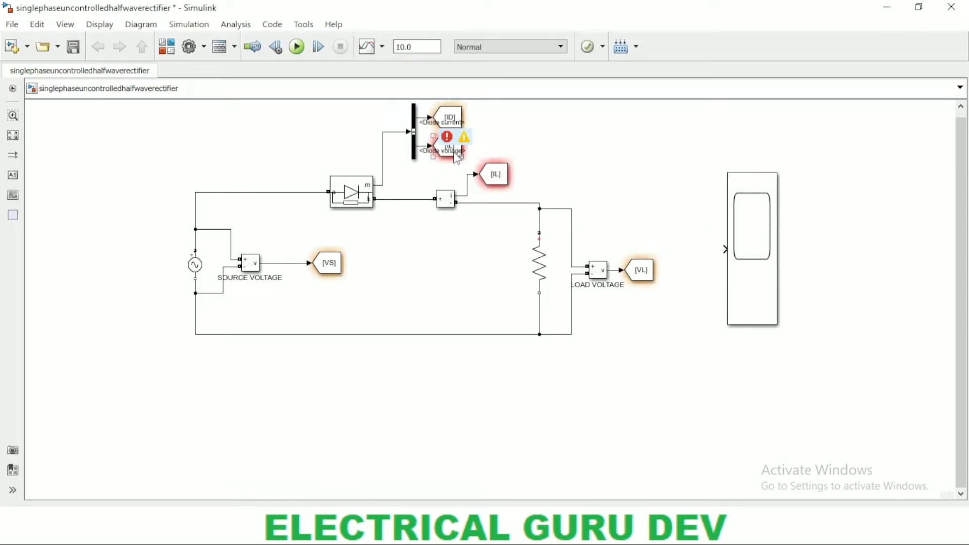
pyautogui.moveTo(451, 119)
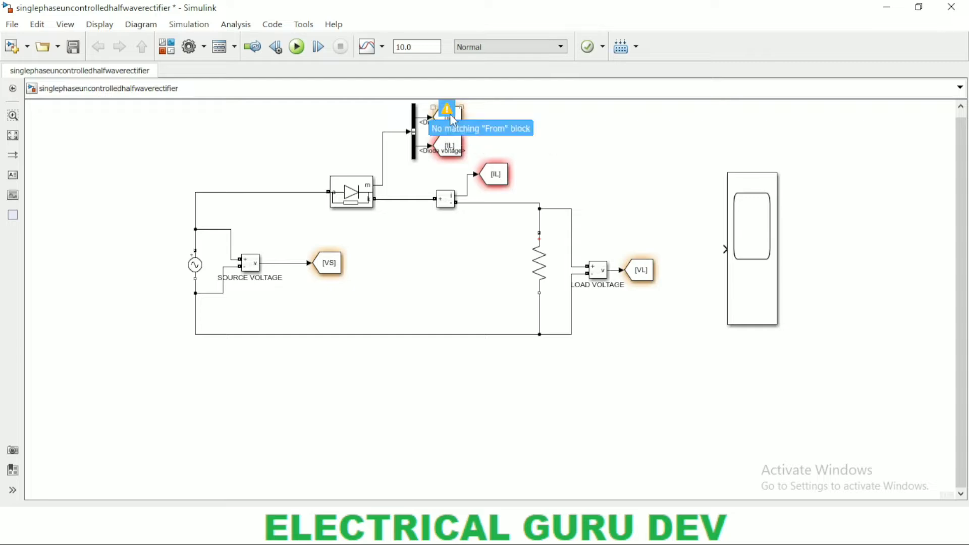
pyautogui.moveTo(451, 146)
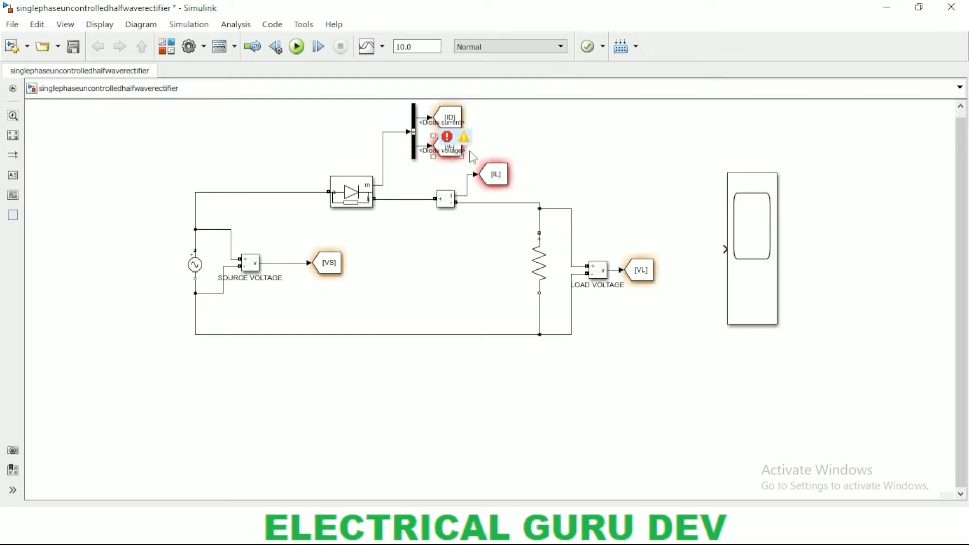
# Move the Diode voltage signal label off its Goto block and set that block's tag to VD.
pyautogui.moveTo(465, 154); pyautogui.dragTo(525, 149)
pyautogui.doubleClick(449, 146)
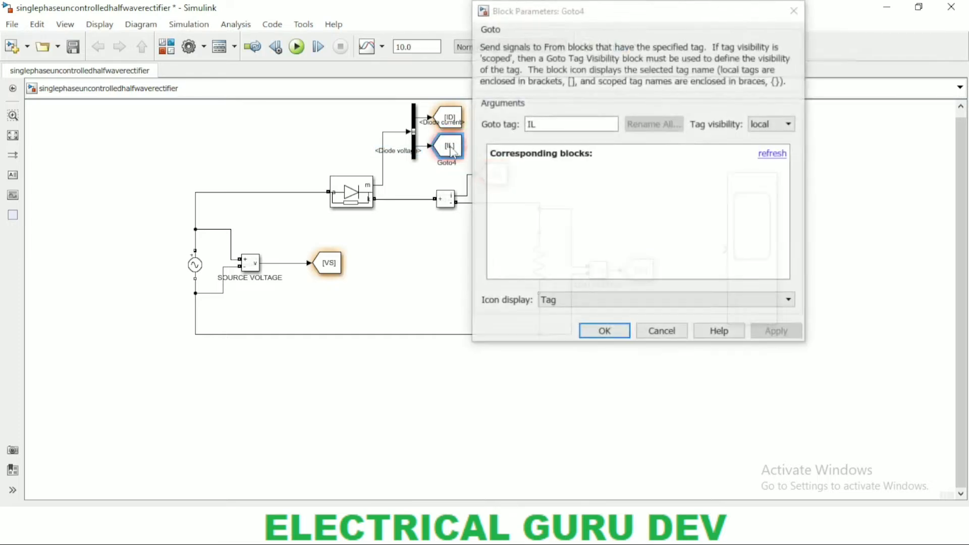
pyautogui.click(452, 151)
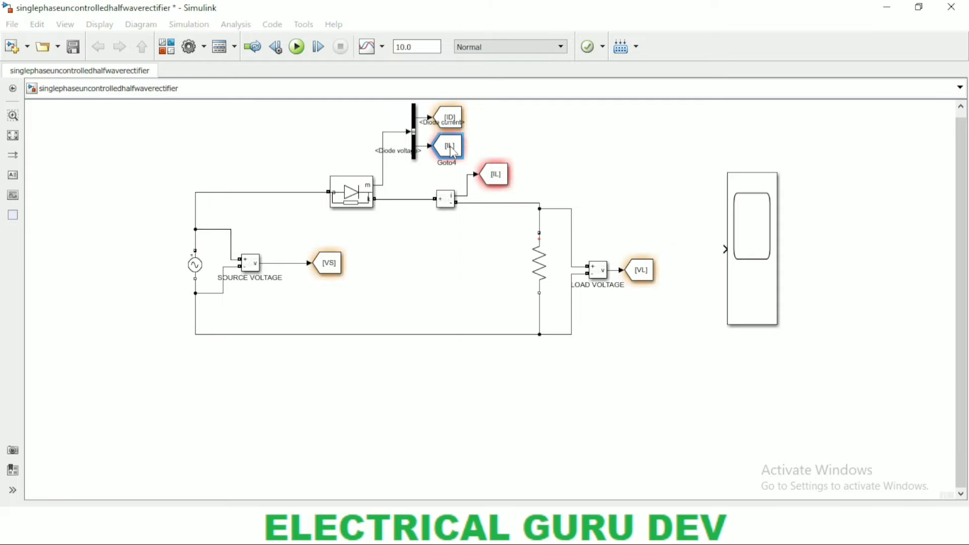
pyautogui.doubleClick(452, 150)
pyautogui.doubleClick(544, 130)
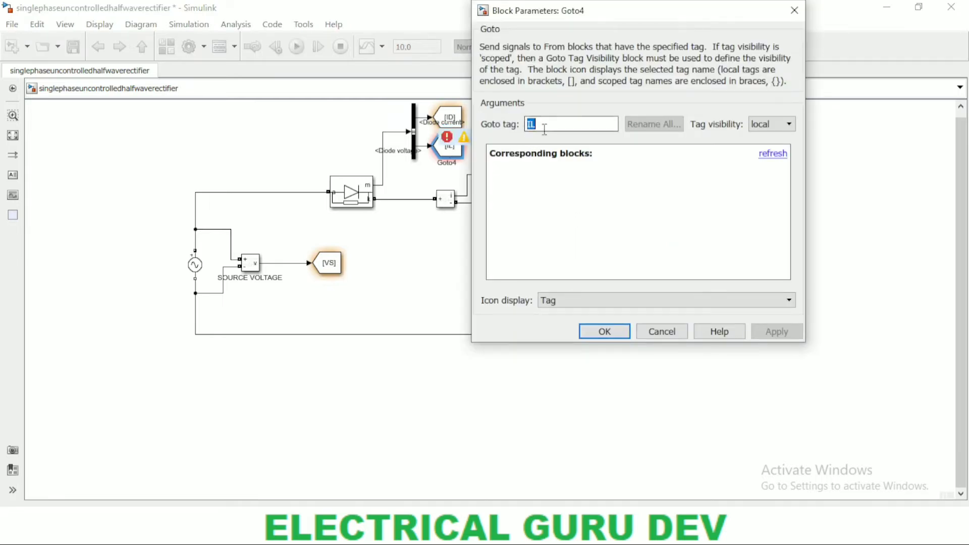
pyautogui.write('VD')
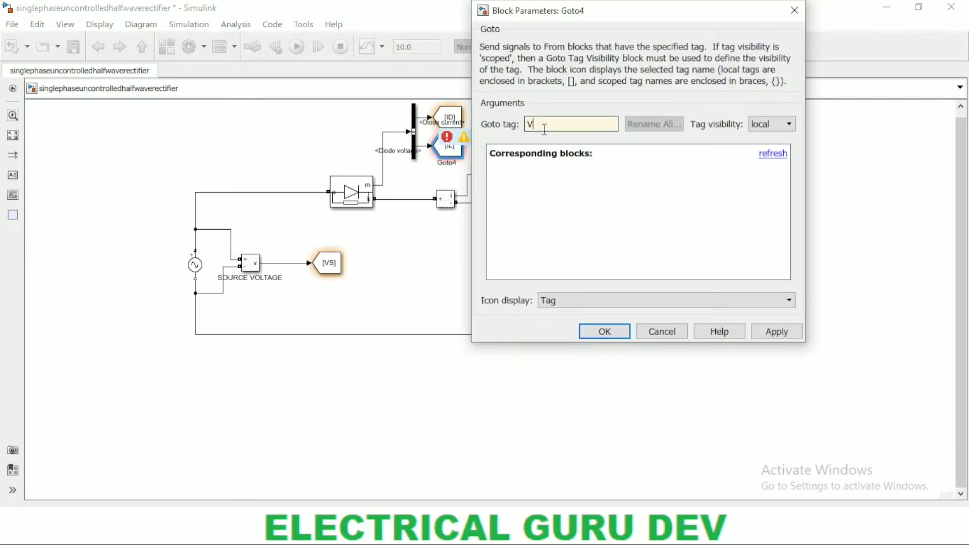
pyautogui.click(611, 332)
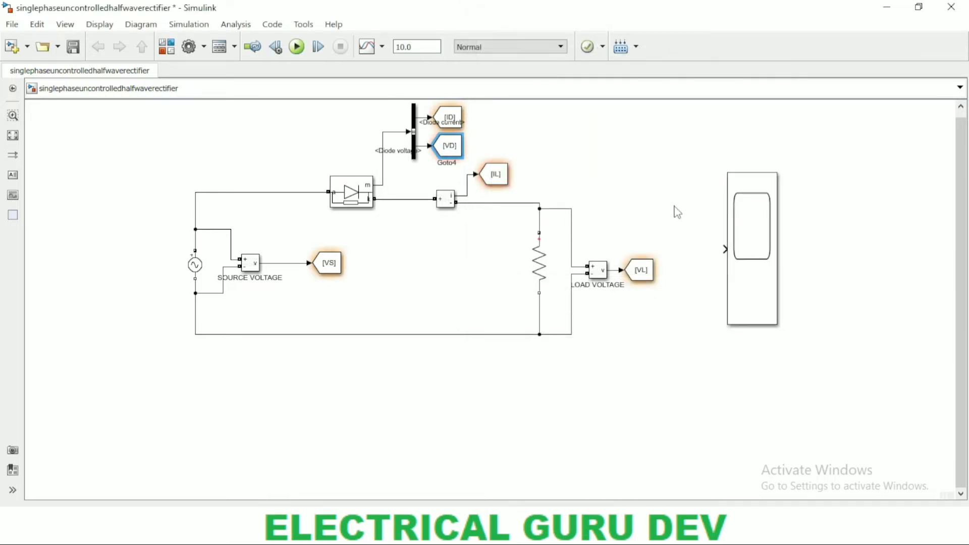
# Move the Scope slightly farther from the LOAD VOLTAGE Goto block.
pyautogui.click(750, 227)
pyautogui.moveTo(750, 227); pyautogui.dragTo(778, 227)
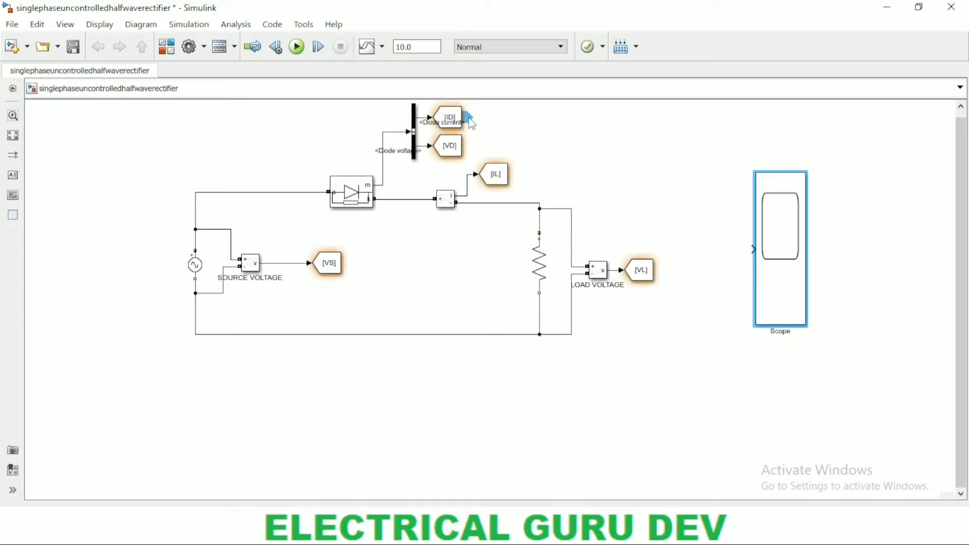
# Create matching From blocks for the ID, VD, VL, IL and VS Goto tags, stacked beside the Scope, and wire VS to it.
pyautogui.moveTo(469, 118); pyautogui.dragTo(705, 313)
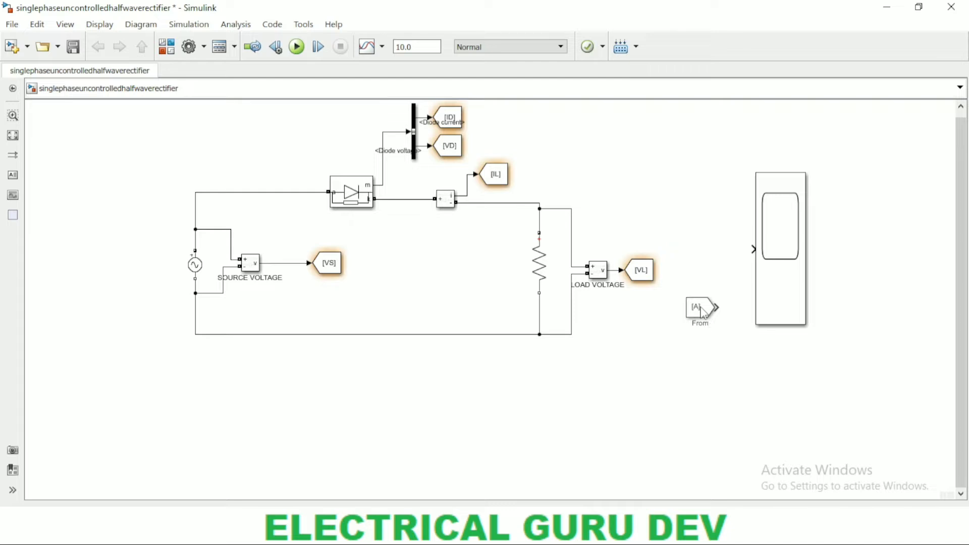
pyautogui.click(455, 139)
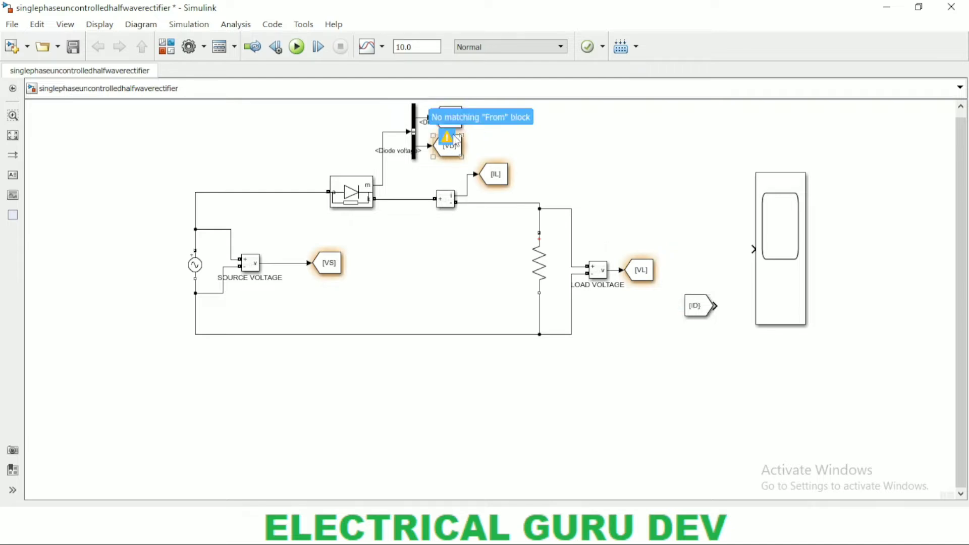
pyautogui.moveTo(465, 144); pyautogui.dragTo(690, 246)
pyautogui.click(501, 176)
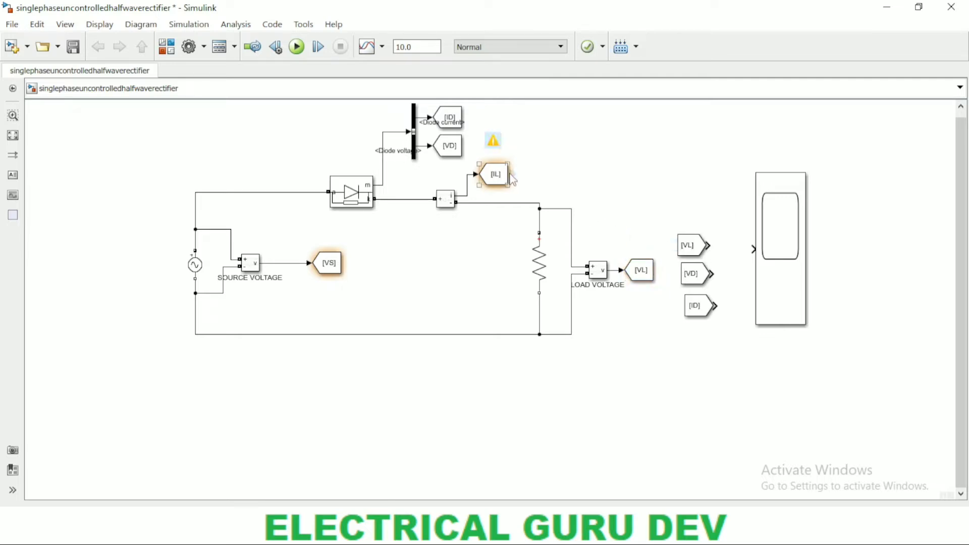
pyautogui.moveTo(513, 174); pyautogui.dragTo(719, 224)
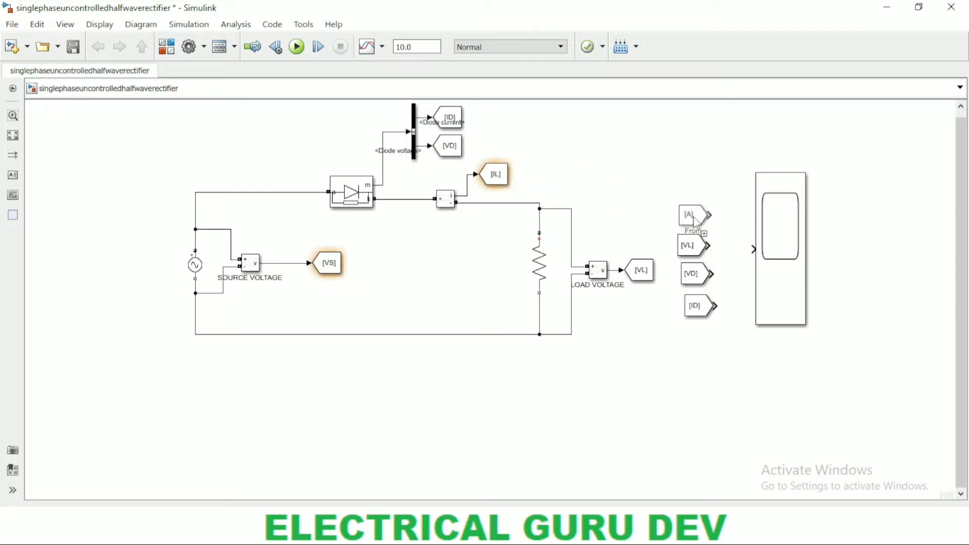
pyautogui.click(346, 265)
pyautogui.moveTo(348, 267)
pyautogui.mouseDown()
pyautogui.moveTo(531, 243)
pyautogui.moveTo(693, 188)
pyautogui.moveTo(760, 196)
pyautogui.mouseUp()
# Connect the IL, VL, VD and ID From blocks to separate Scope inputs and shift the Scope up to straighten the wires.
pyautogui.moveTo(709, 213); pyautogui.dragTo(755, 287)
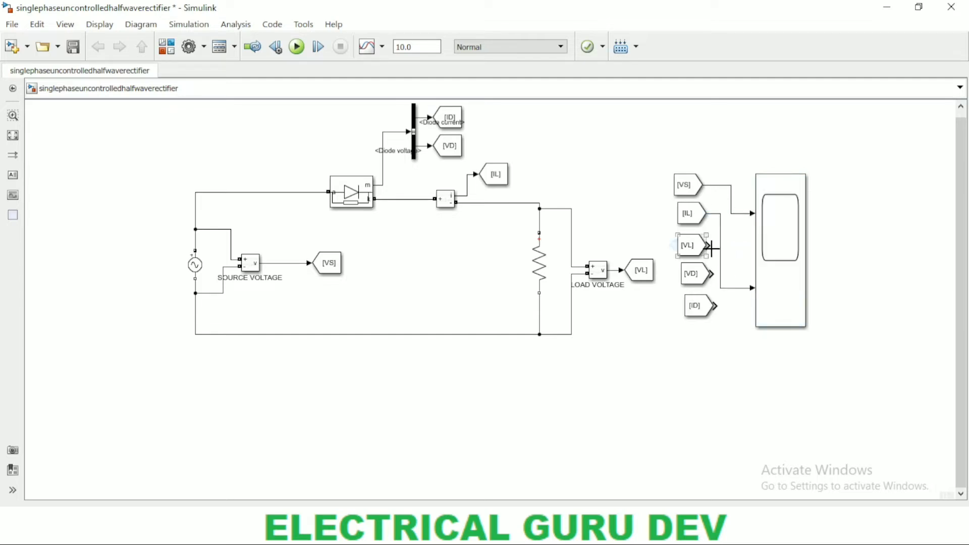
pyautogui.moveTo(708, 245); pyautogui.dragTo(753, 301)
pyautogui.moveTo(709, 274); pyautogui.dragTo(751, 318)
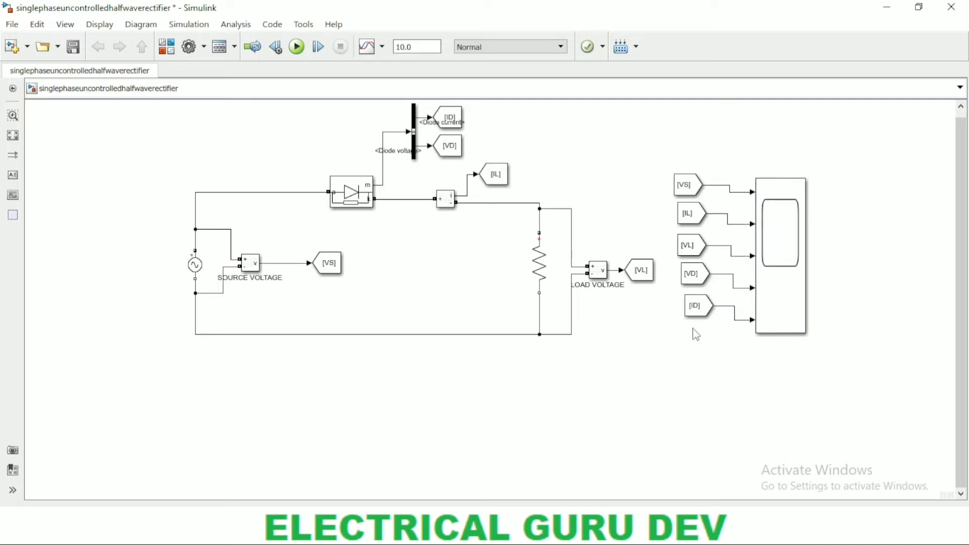
pyautogui.click(772, 281)
pyautogui.moveTo(772, 281)
pyautogui.mouseDown()
pyautogui.moveTo(768, 264)
pyautogui.moveTo(770, 272)
pyautogui.mouseUp()
pyautogui.click(735, 335)
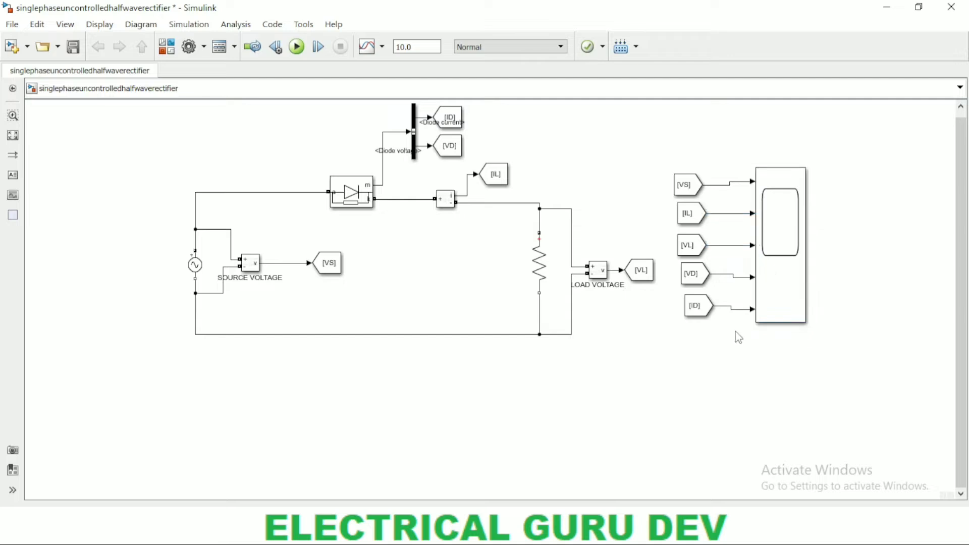
pyautogui.click(707, 316)
pyautogui.click(696, 311)
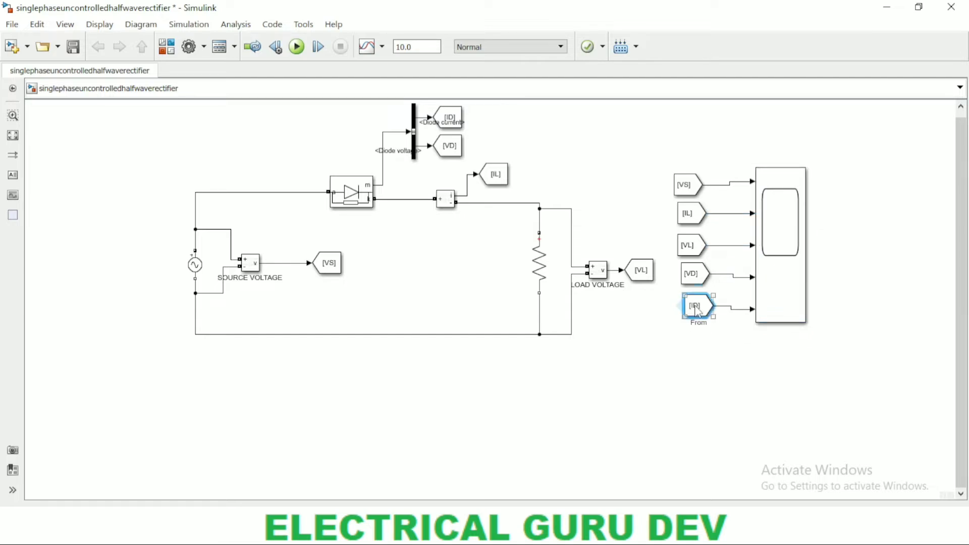
pyautogui.press('Delete')
pyautogui.hotkey('ctrl', 'z')
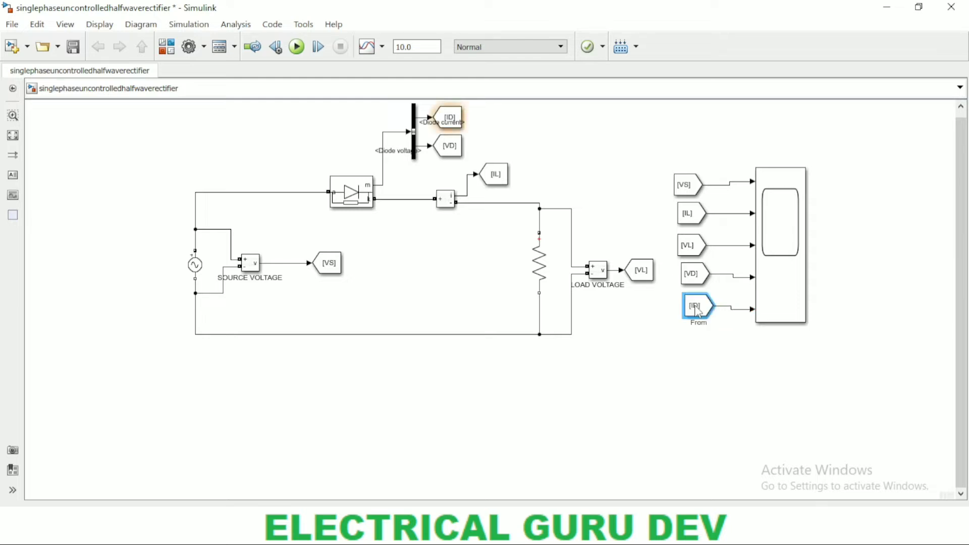
pyautogui.click(640, 357)
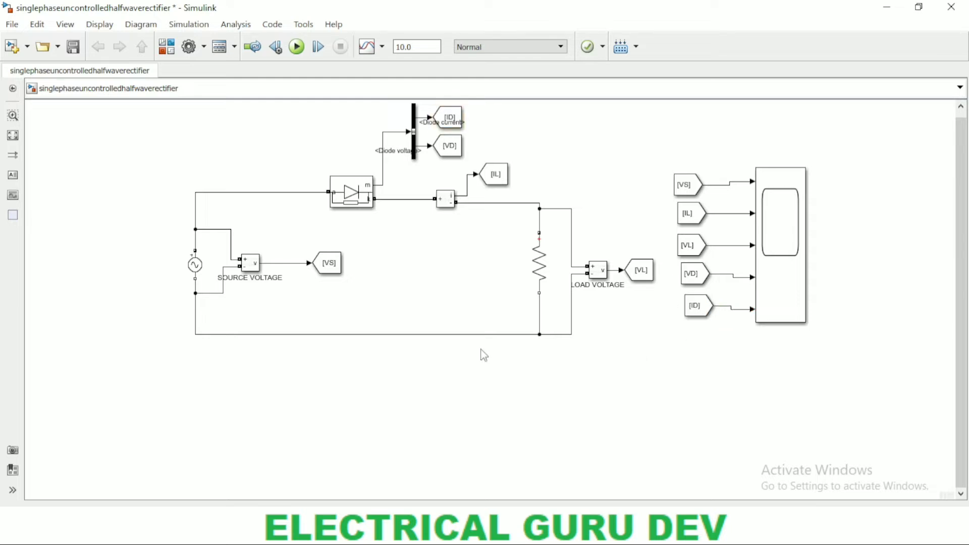
# Add a powergui block in the empty area above the AC voltage source.
pyautogui.doubleClick(171, 148)
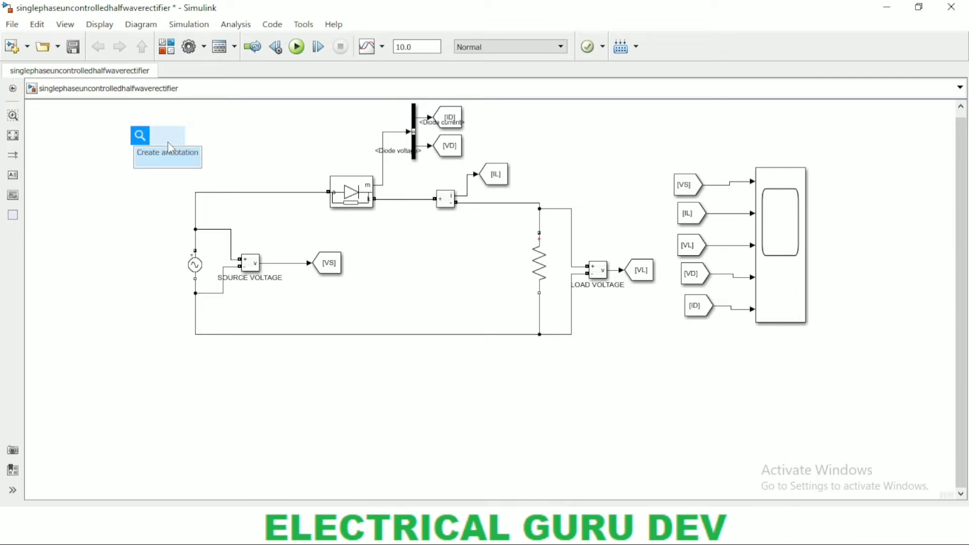
pyautogui.write('POWER')
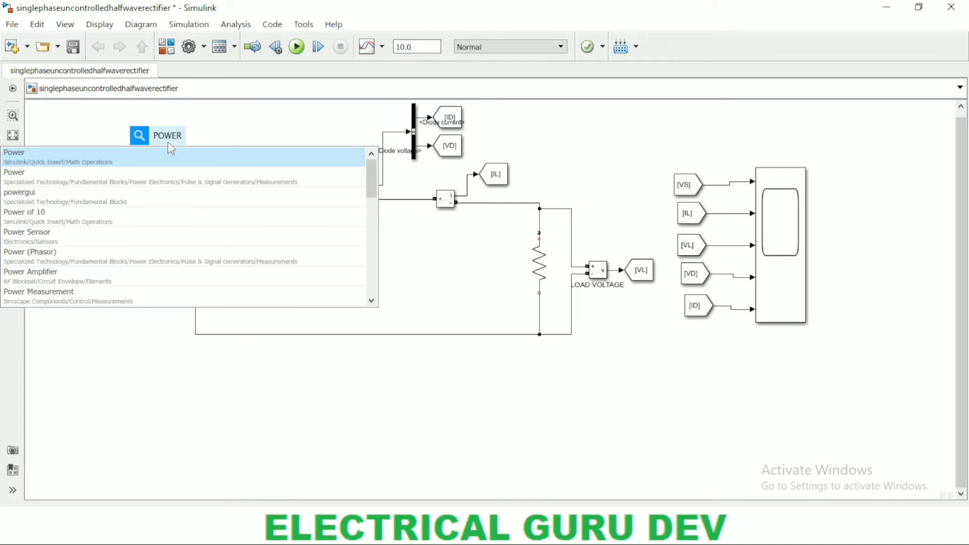
pyautogui.click(40, 199)
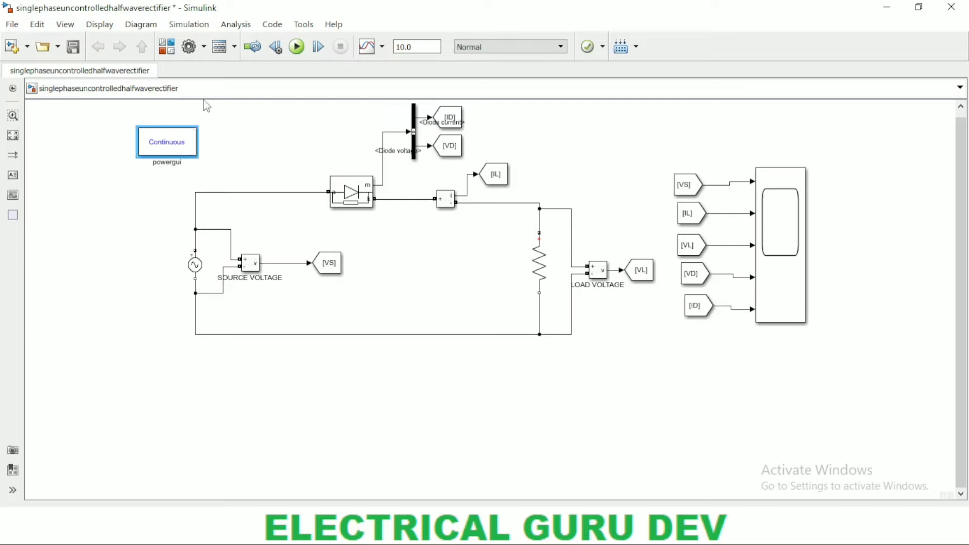
# Set the model's solver to discrete (no continuous states) in the configuration parameters.
pyautogui.click(204, 46)
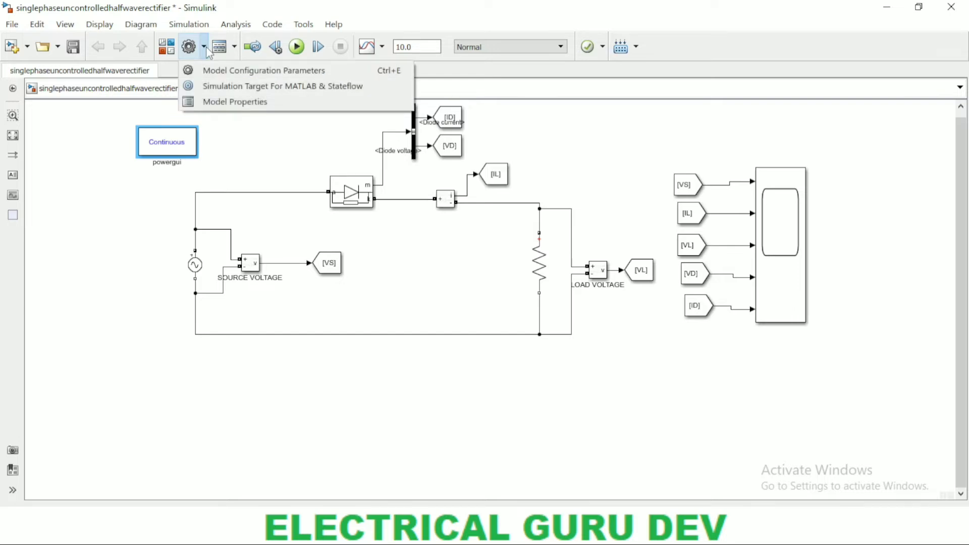
pyautogui.click(221, 77)
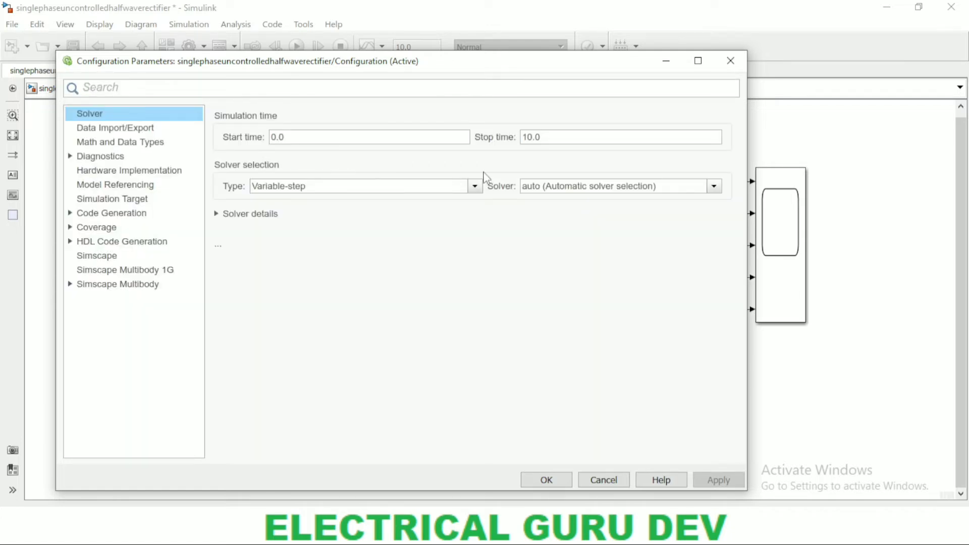
pyautogui.click(628, 189)
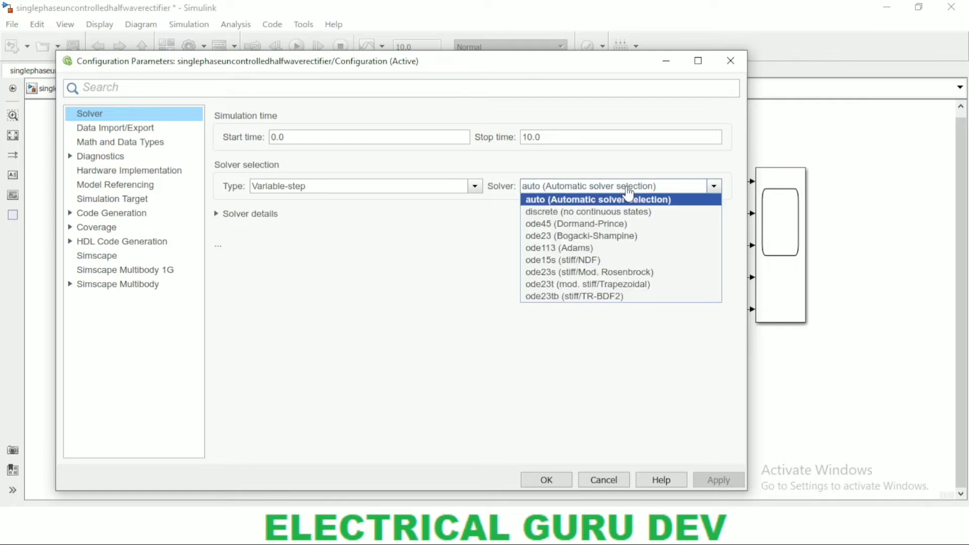
pyautogui.click(604, 212)
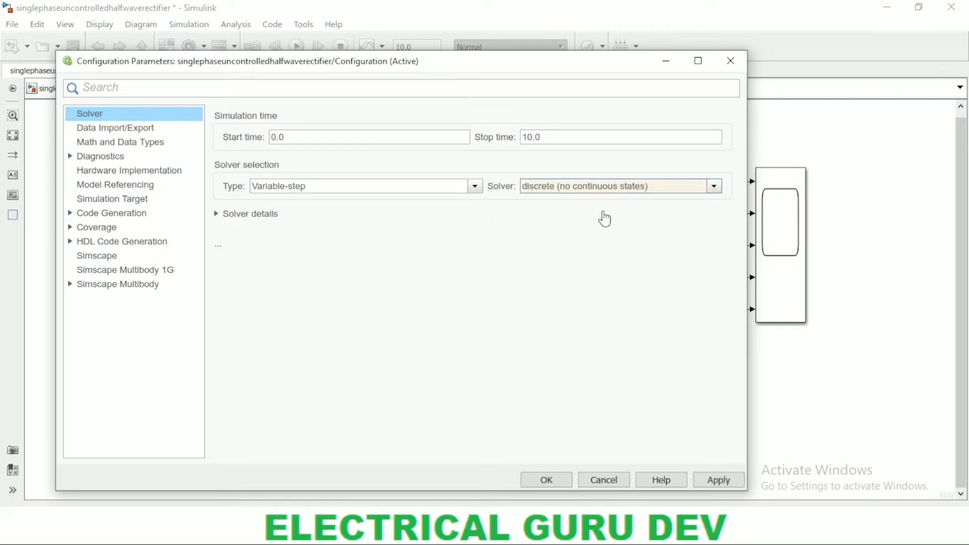
pyautogui.click(719, 480)
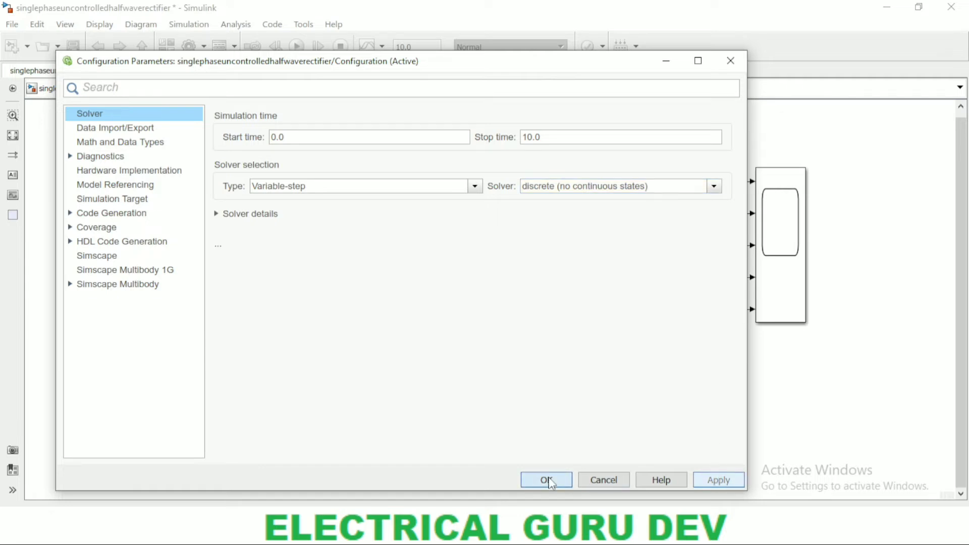
pyautogui.click(547, 479)
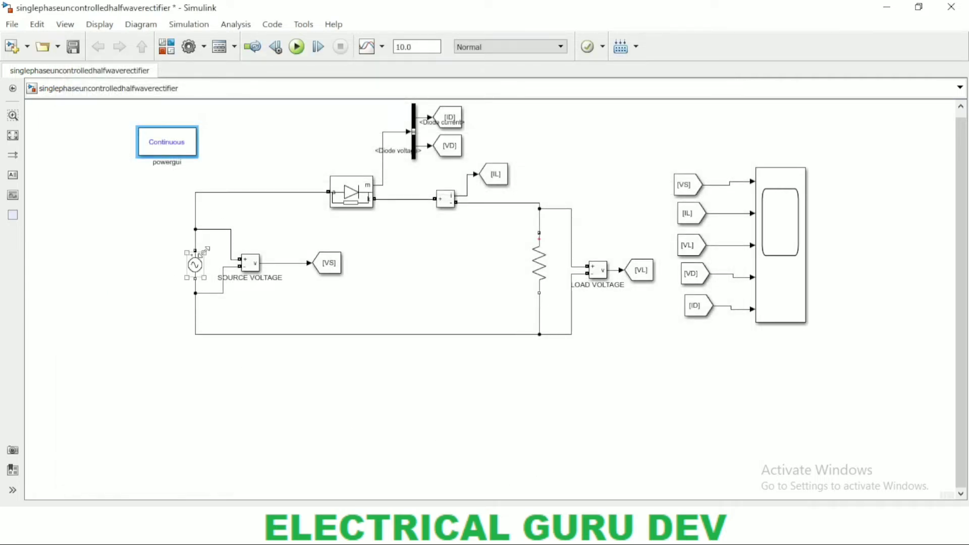
# Set the powergui block's simulation type to Discrete with a sample time of 5e-6 s.
pyautogui.click(178, 146)
pyautogui.doubleClick(165, 140)
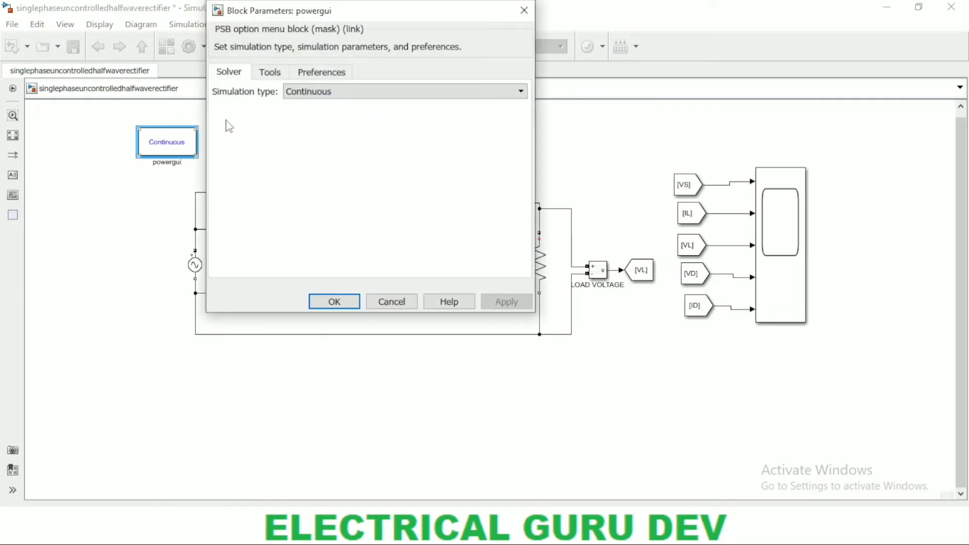
pyautogui.click(306, 92)
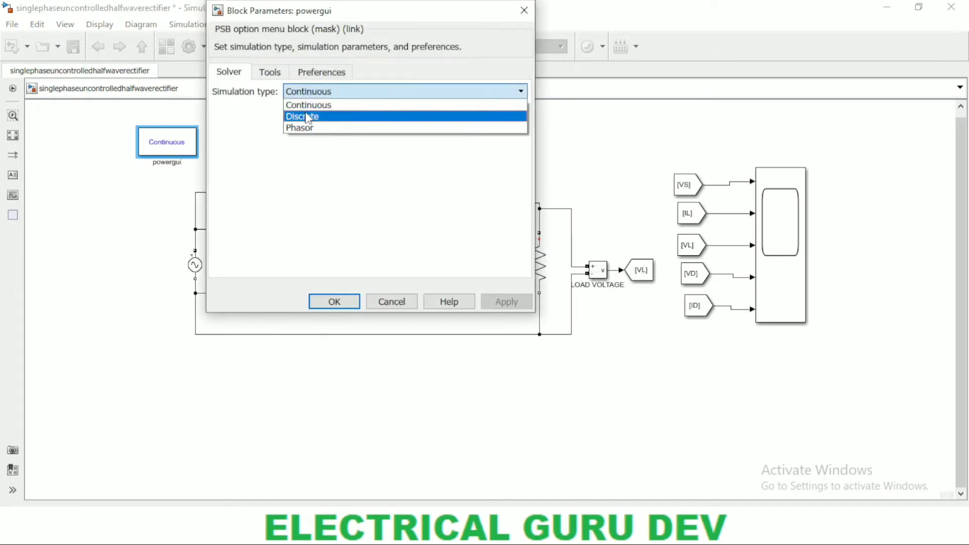
pyautogui.click(309, 117)
pyautogui.moveTo(290, 114)
pyautogui.mouseDown()
pyautogui.moveTo(312, 114)
pyautogui.moveTo(300, 111)
pyautogui.mouseUp()
pyautogui.click(301, 112)
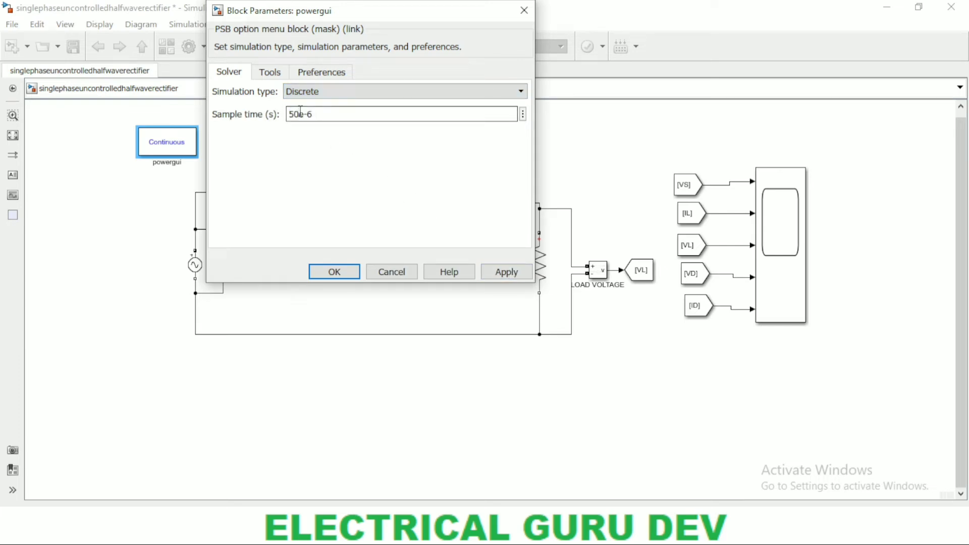
pyautogui.press('BackSpace')
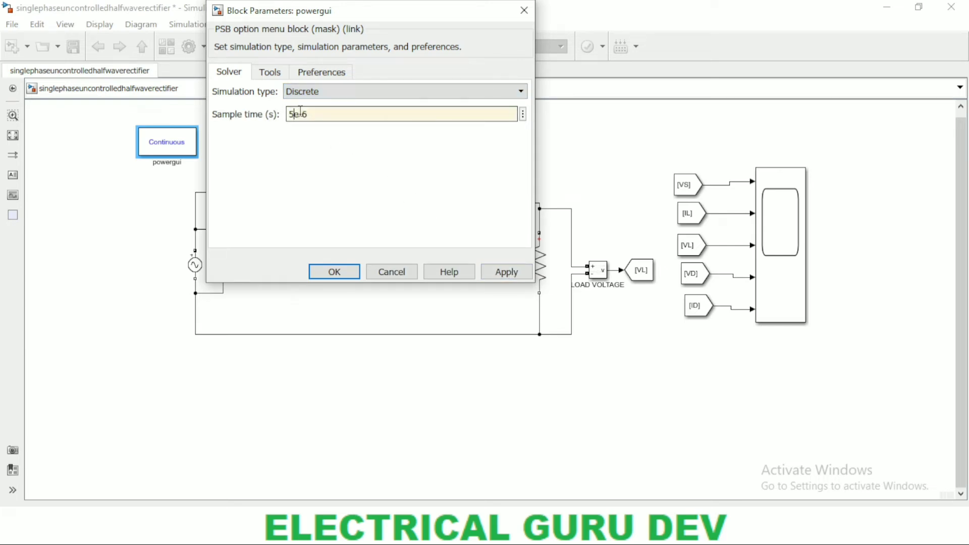
pyautogui.click(506, 272)
pyautogui.click(351, 272)
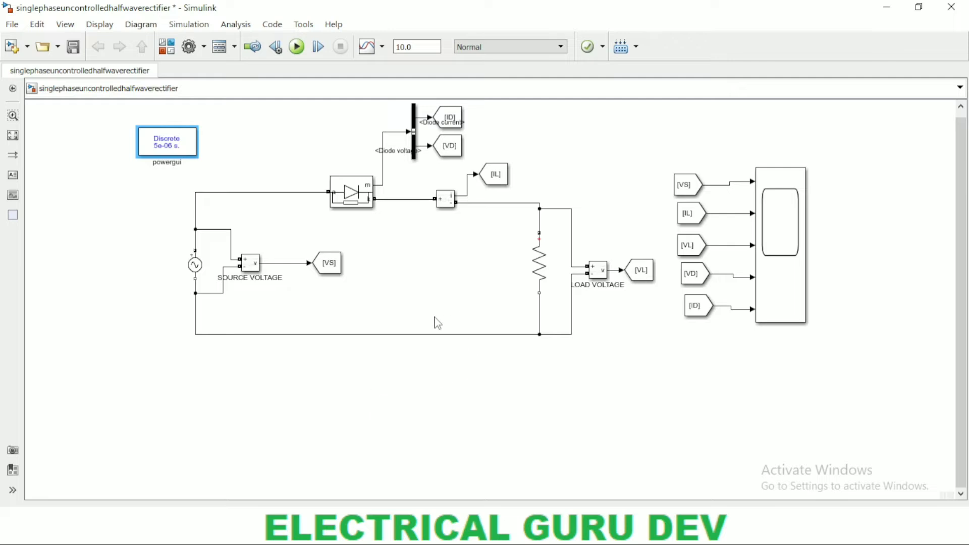
# Check the peak amplitude, phase and frequency settings of the AC Voltage Source.
pyautogui.click(195, 270)
pyautogui.doubleClick(195, 271)
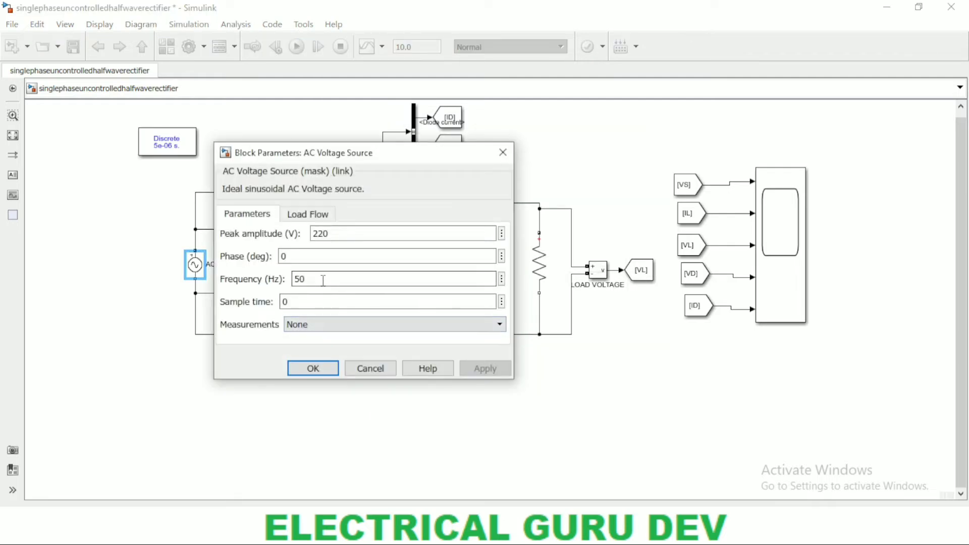
pyautogui.click(312, 368)
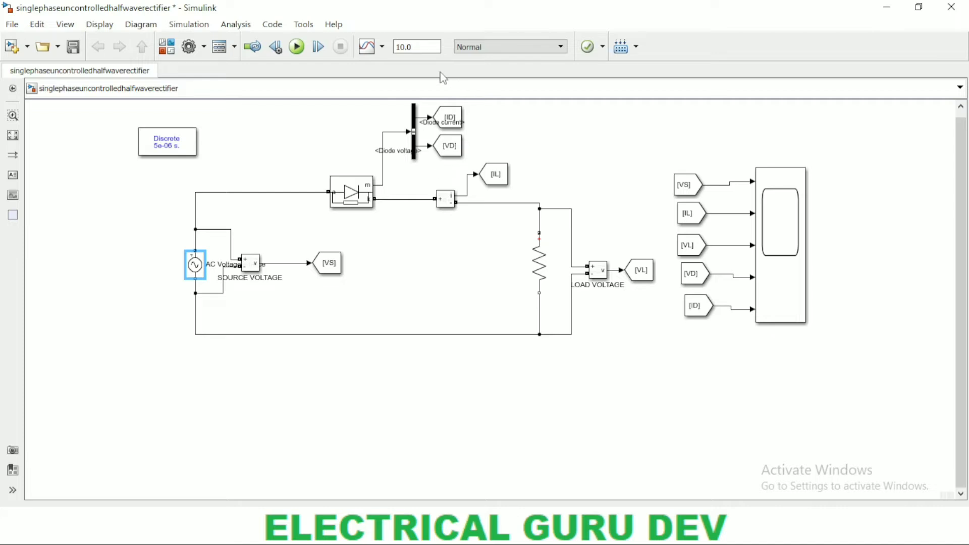
# Set the simulation stop time to .2 seconds.
pyautogui.doubleClick(427, 48)
pyautogui.press('BackSpace')
# Align the ID and VD From blocks with their Scope inputs so their wires run straight.
pyautogui.click(693, 313)
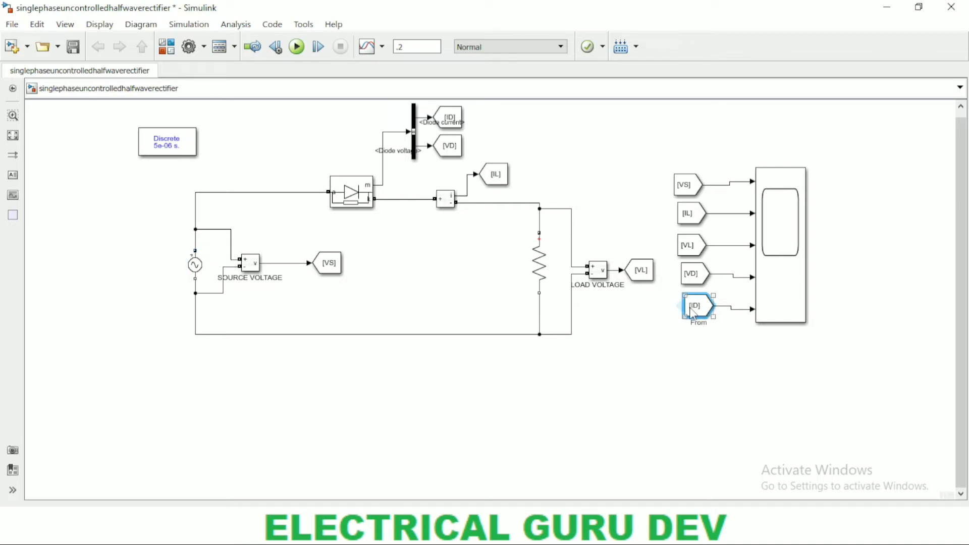
pyautogui.click(694, 278)
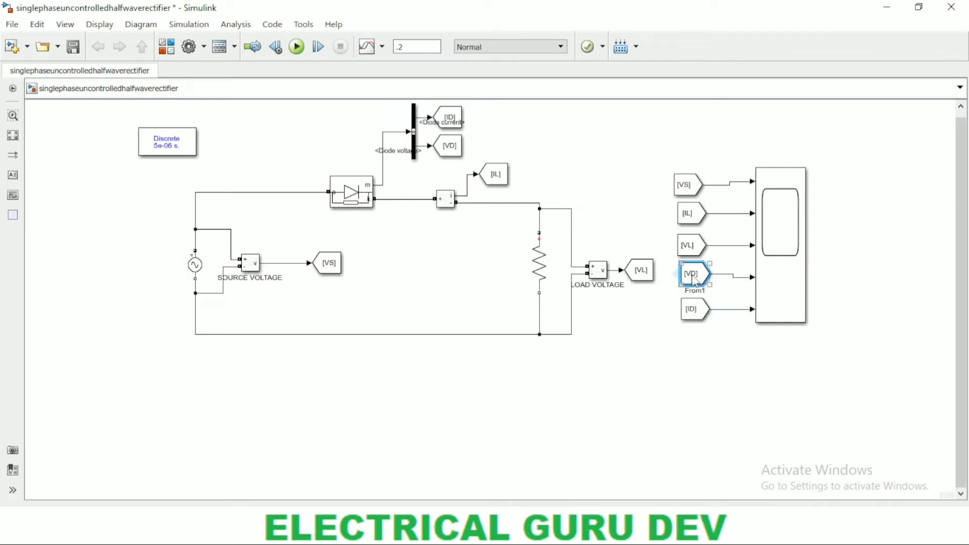
pyautogui.moveTo(693, 280); pyautogui.dragTo(696, 282)
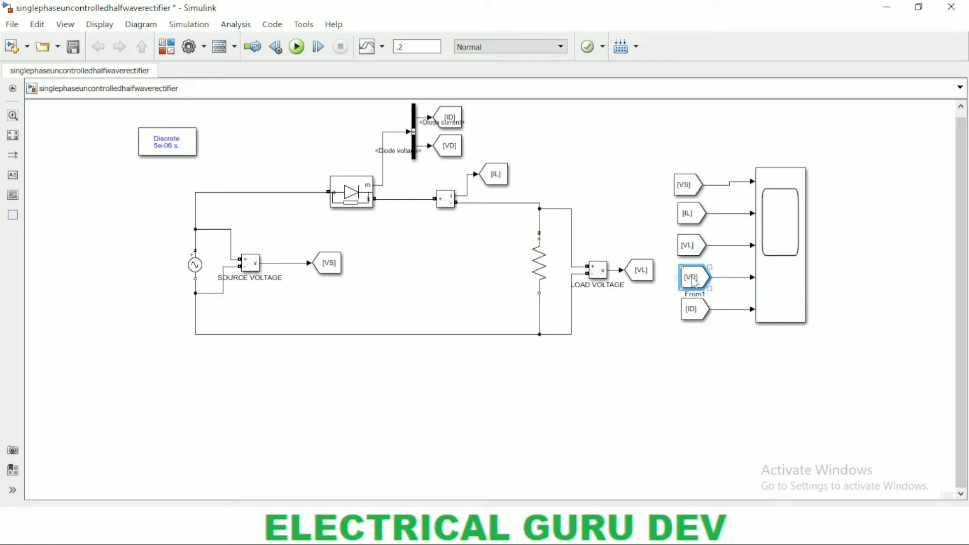
# Run the simulation and view the Scope waveforms in a maximized window.
pyautogui.click(297, 47)
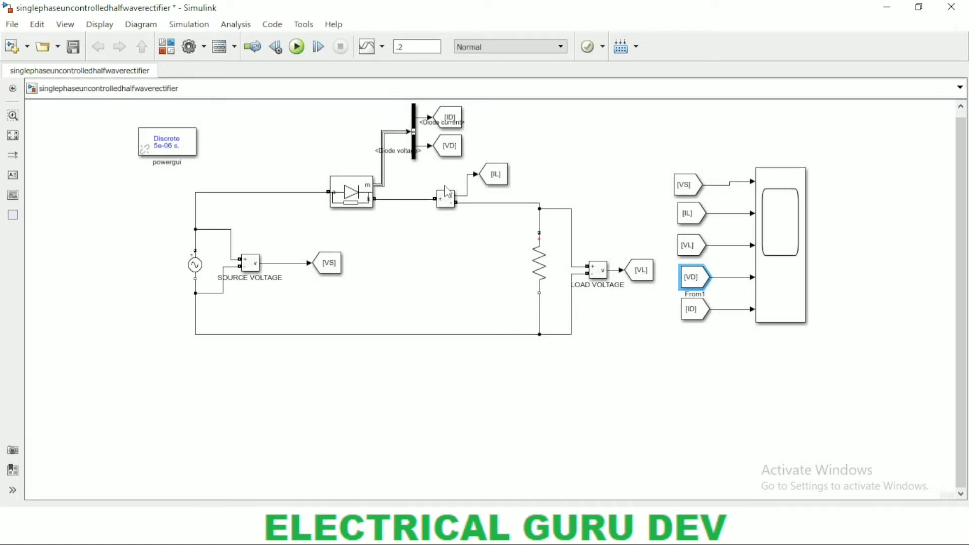
pyautogui.click(793, 265)
pyautogui.click(793, 265)
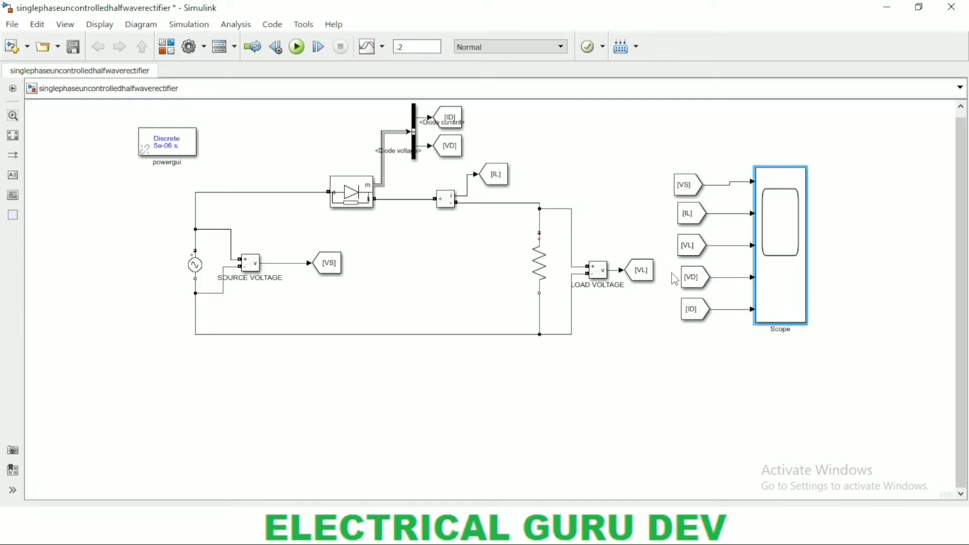
pyautogui.doubleClick(801, 298)
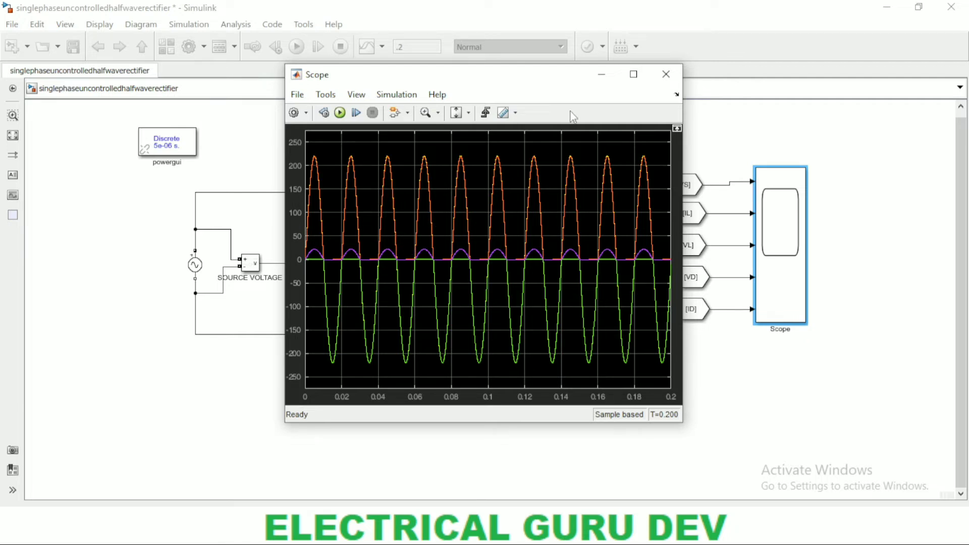
pyautogui.click(633, 75)
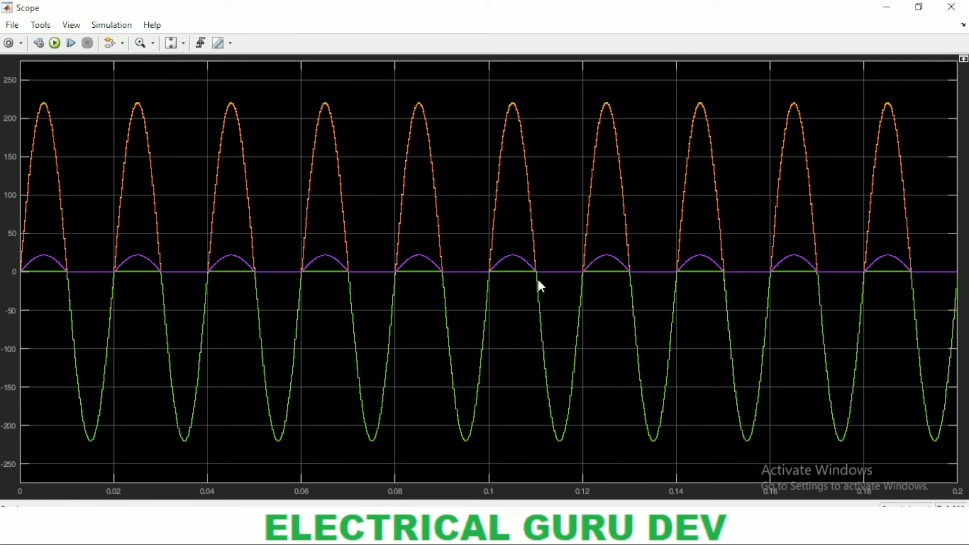
# Split the Scope into five vertically stacked displays and scale the axes of each to fit its waveform.
pyautogui.click(21, 43)
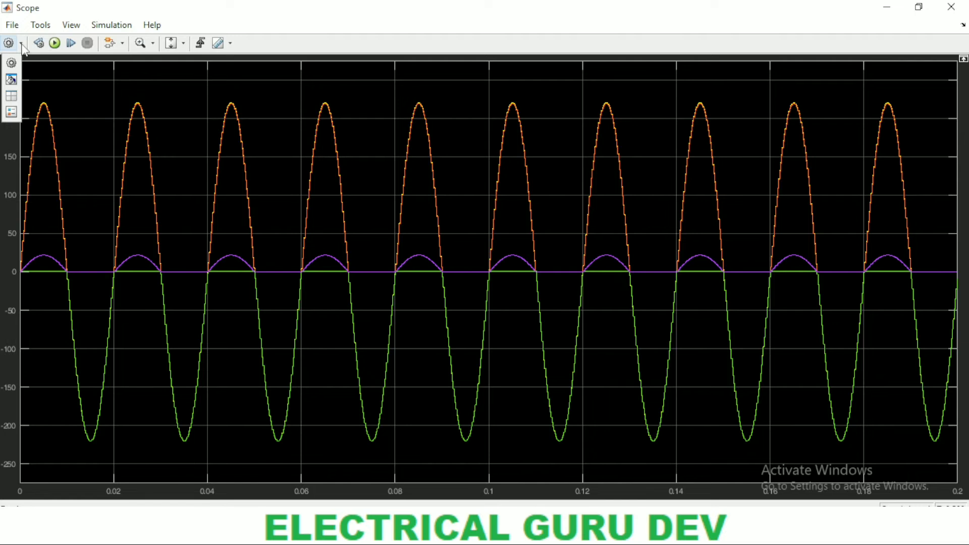
pyautogui.click(11, 95)
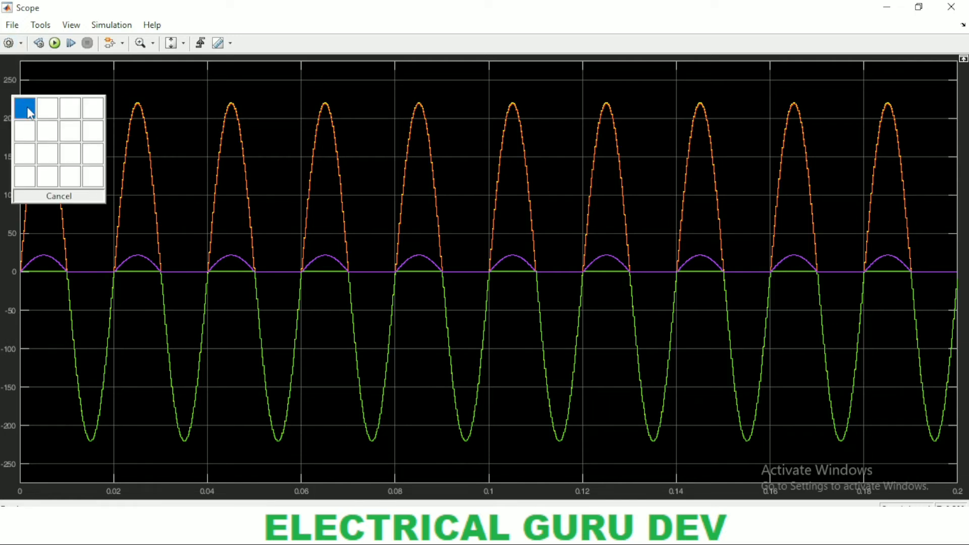
pyautogui.click(23, 206)
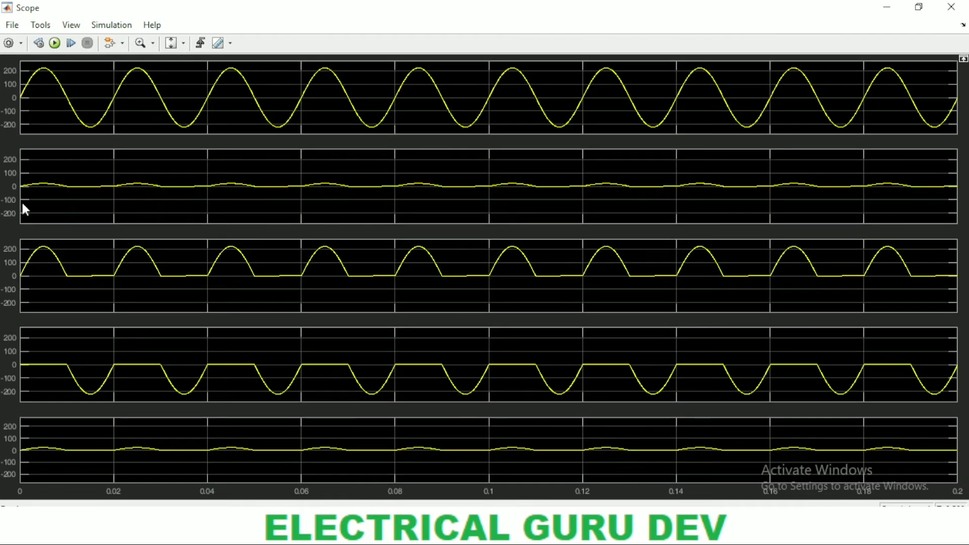
pyautogui.click(183, 43)
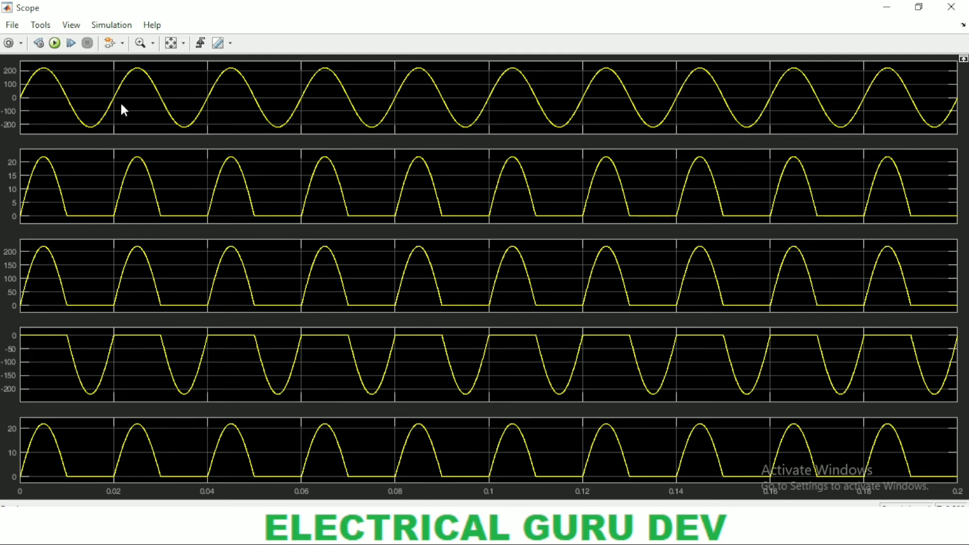
# Set the Scope style to a white figure color, white axes background and black axes lines.
pyautogui.click(71, 25)
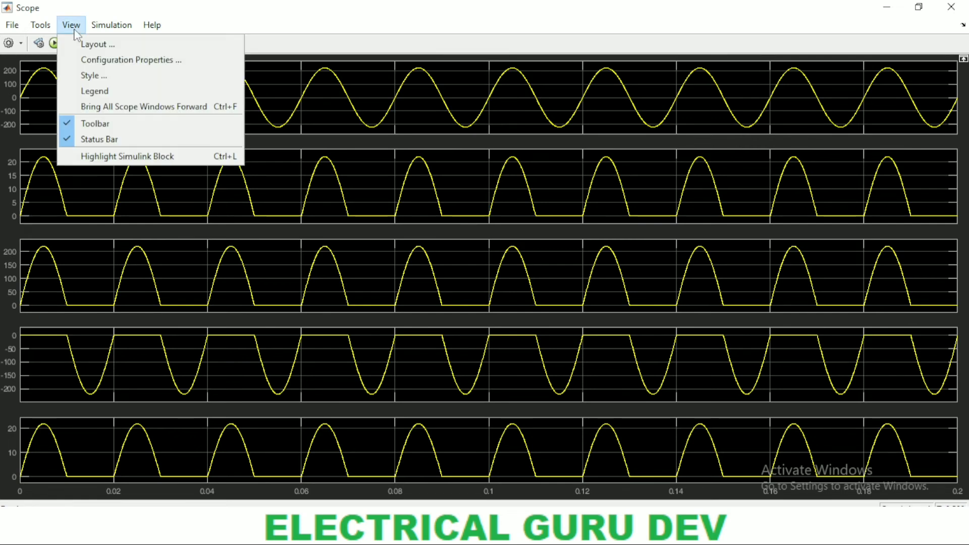
pyautogui.click(98, 77)
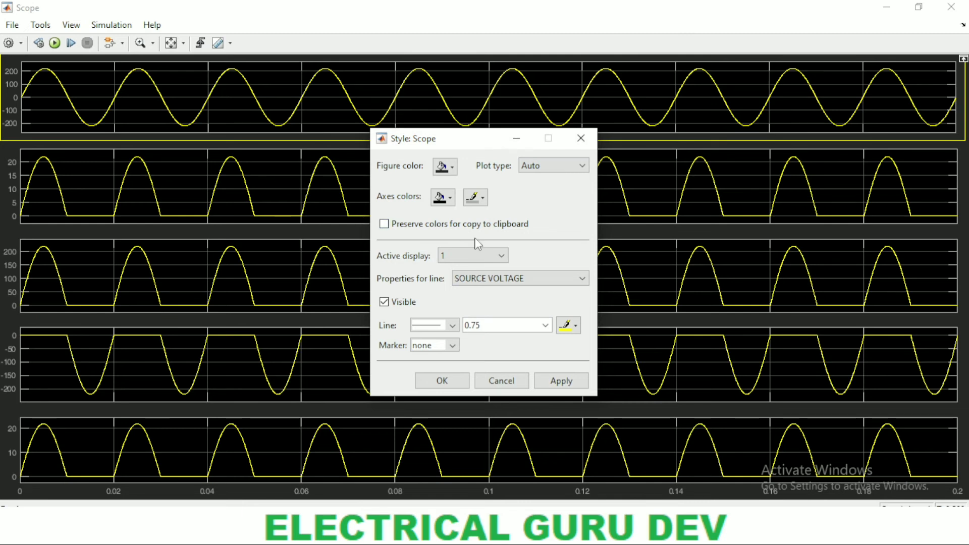
pyautogui.click(453, 169)
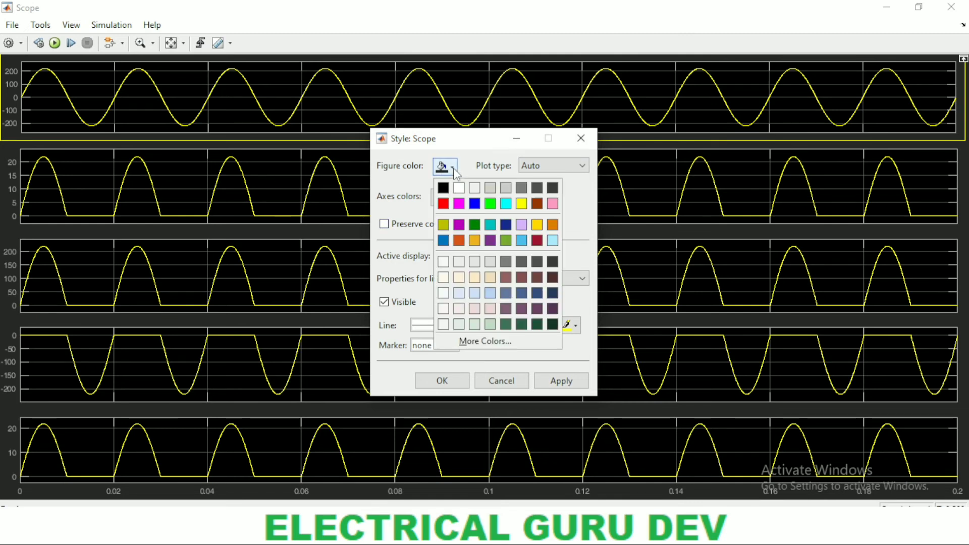
pyautogui.click(460, 190)
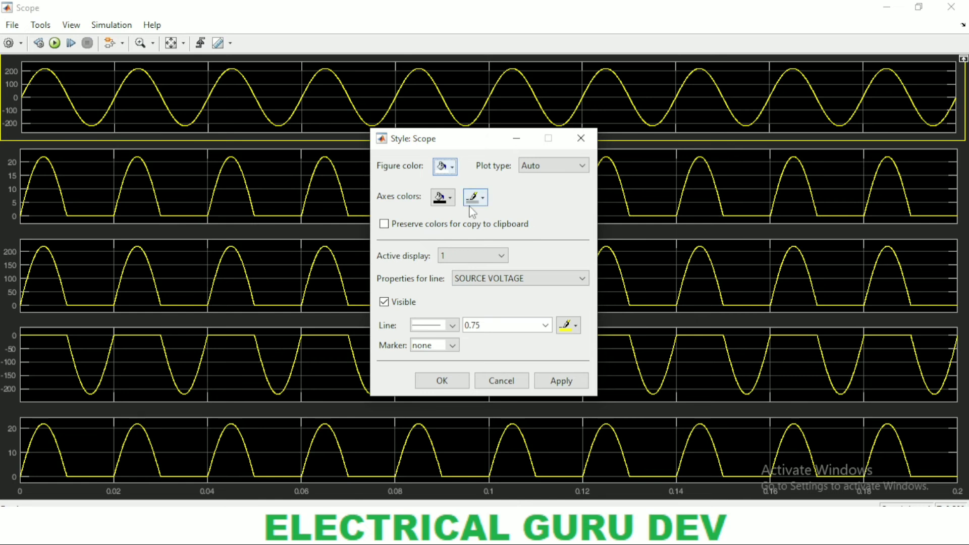
pyautogui.click(448, 197)
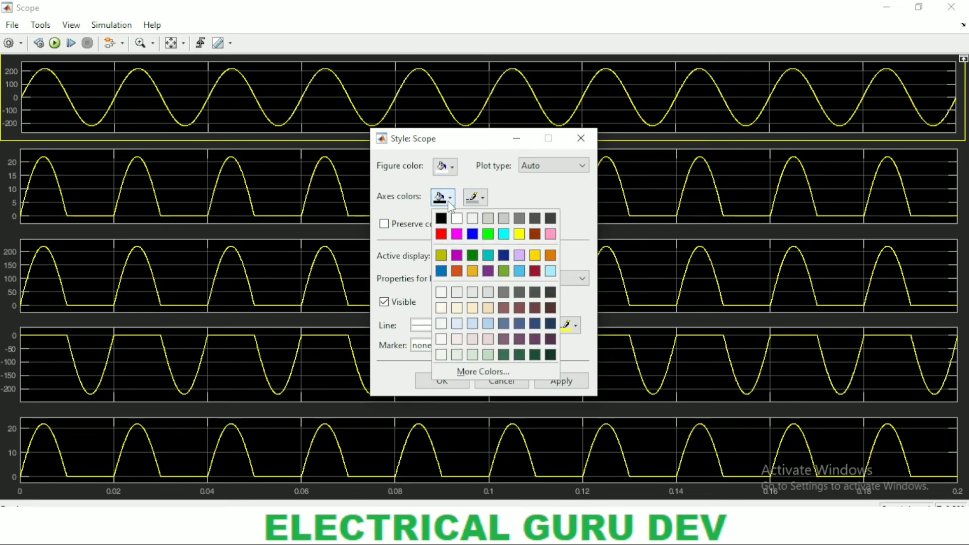
pyautogui.click(458, 222)
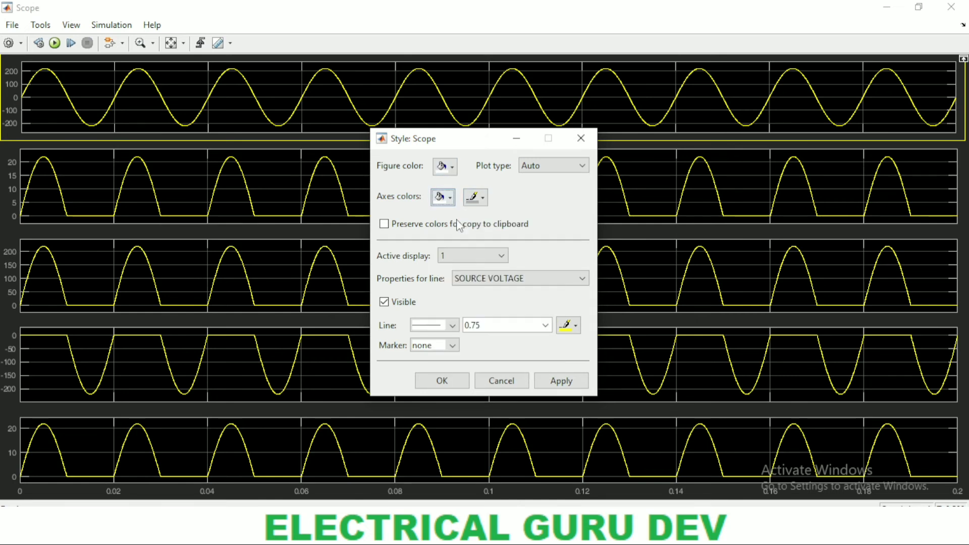
pyautogui.click(486, 198)
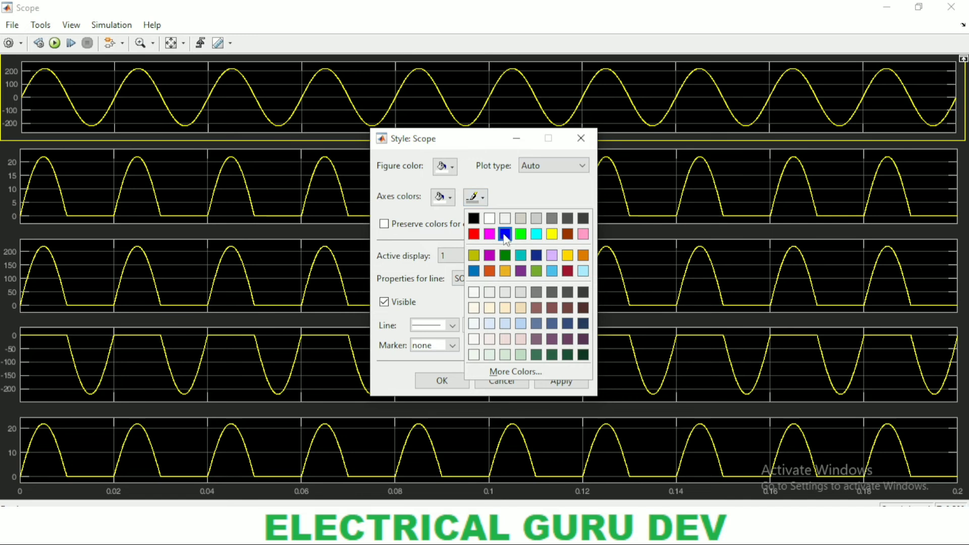
pyautogui.click(473, 217)
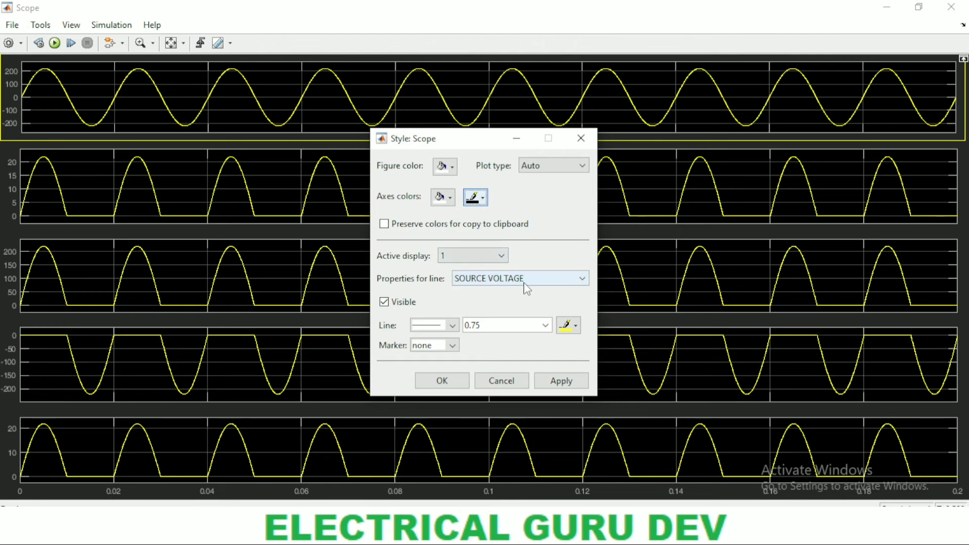
# Format the SOURCE VOLTAGE line in display 1 as red with a 4.0 line width and apply the style.
pyautogui.click(545, 326)
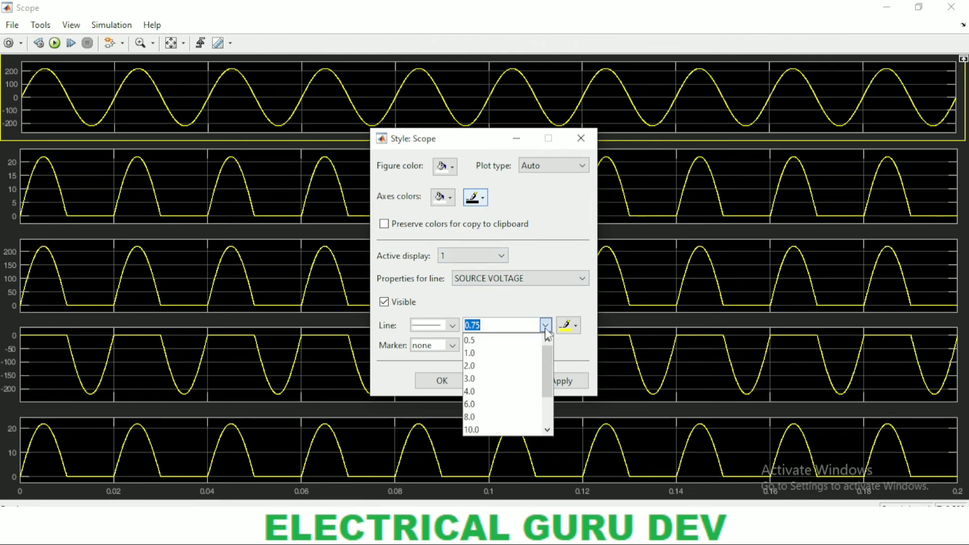
pyautogui.click(472, 392)
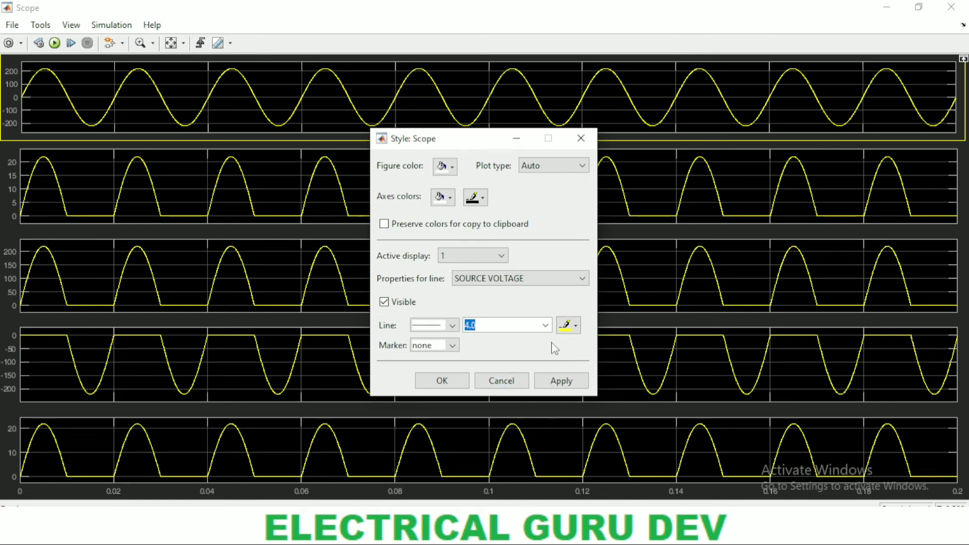
pyautogui.click(576, 326)
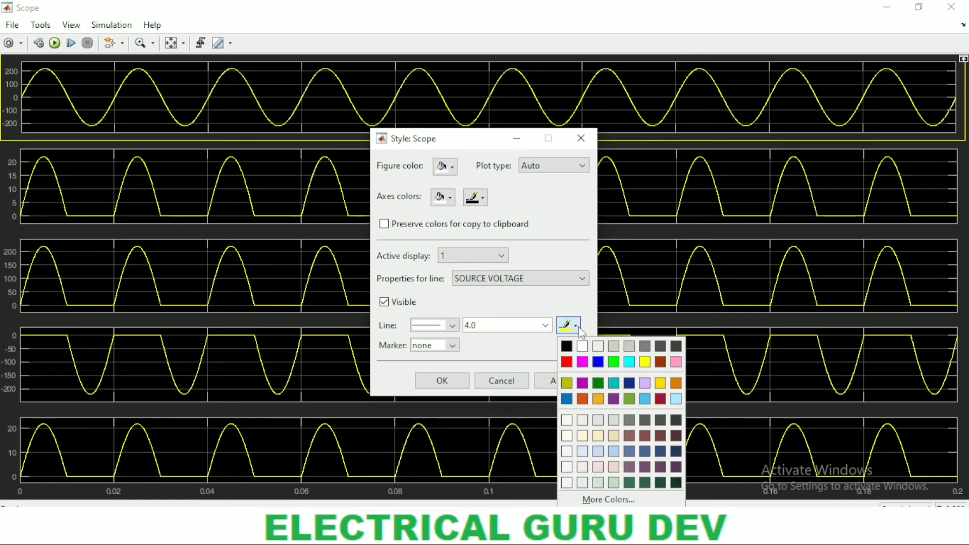
pyautogui.click(567, 362)
pyautogui.click(565, 381)
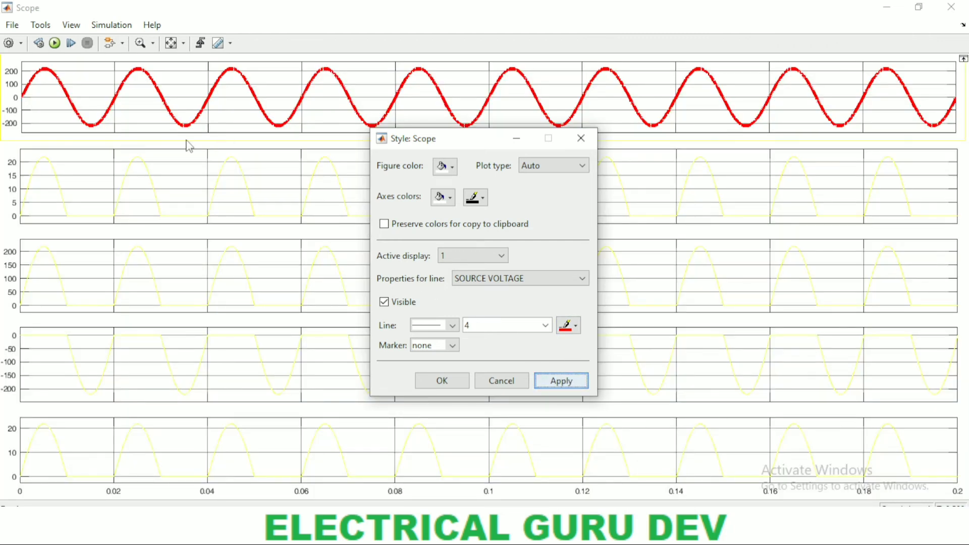
# Format the Current Measurement line in display 2 as magenta with a 4.0 line width.
pyautogui.click(493, 260)
pyautogui.click(471, 282)
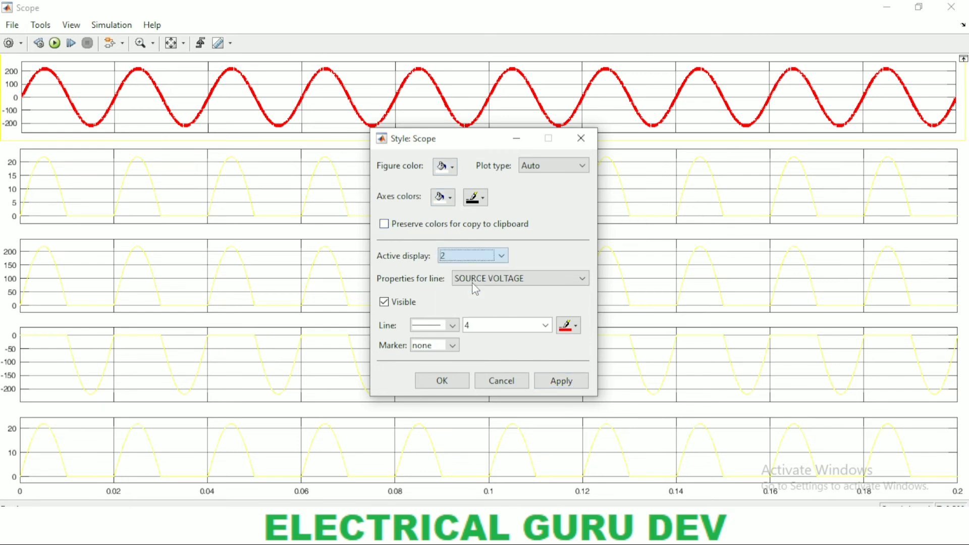
pyautogui.click(545, 325)
pyautogui.click(484, 393)
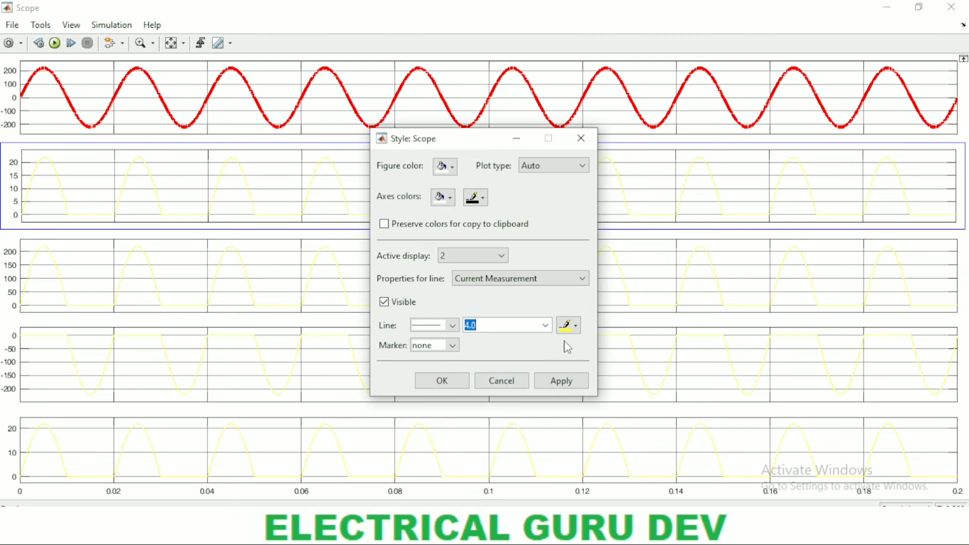
pyautogui.click(569, 326)
pyautogui.click(582, 362)
pyautogui.click(563, 381)
# Format the LOAD VOLTAGE line in display 3 as blue with a 4.0 line width.
pyautogui.click(501, 256)
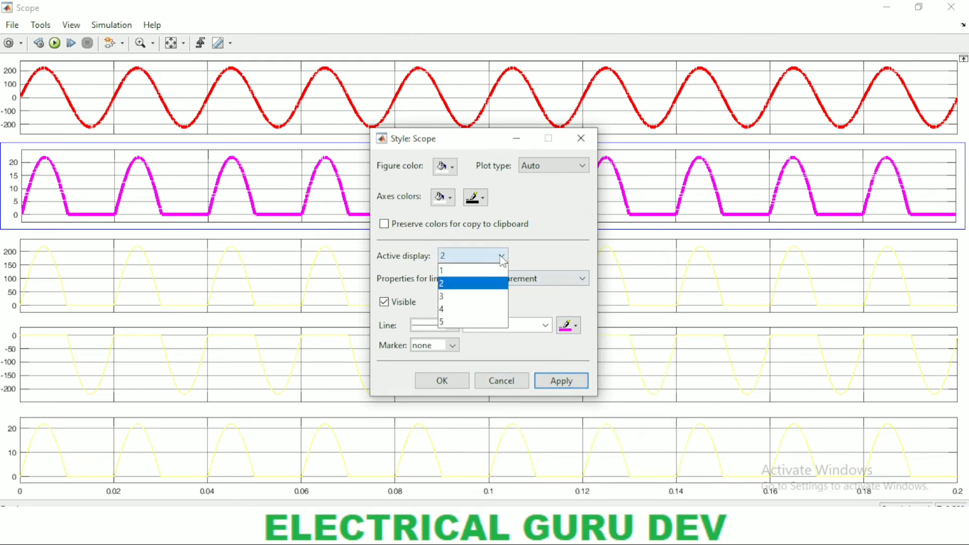
pyautogui.click(473, 297)
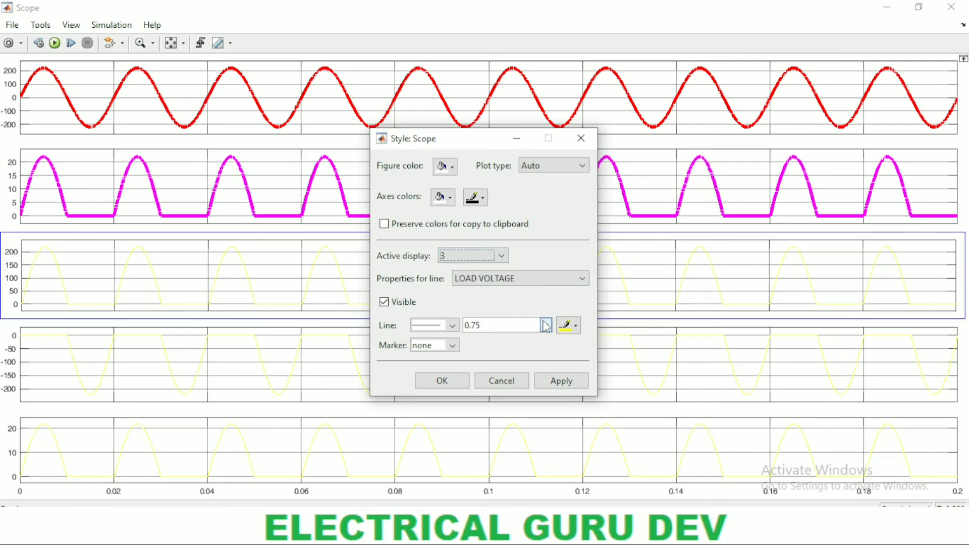
pyautogui.click(544, 325)
pyautogui.click(492, 392)
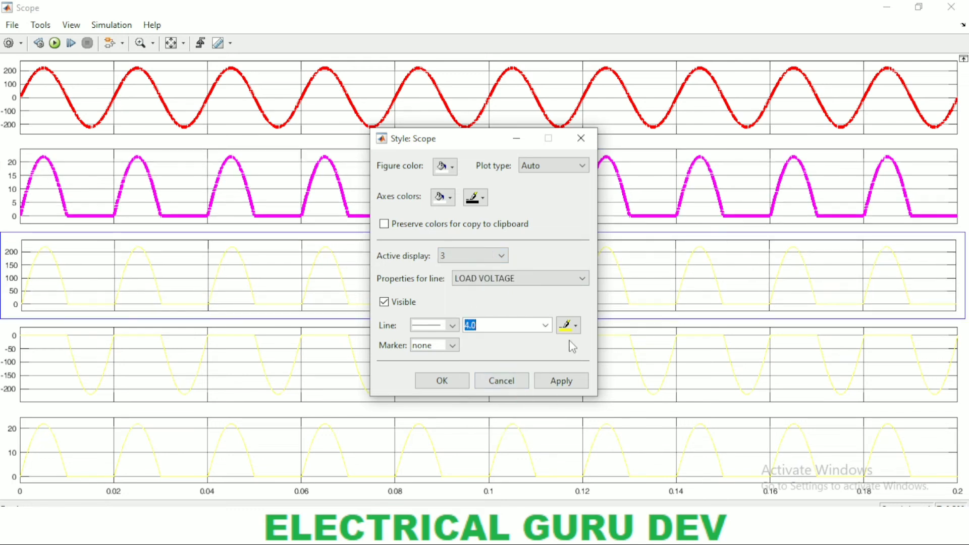
pyautogui.click(569, 325)
pyautogui.click(603, 364)
pyautogui.click(560, 380)
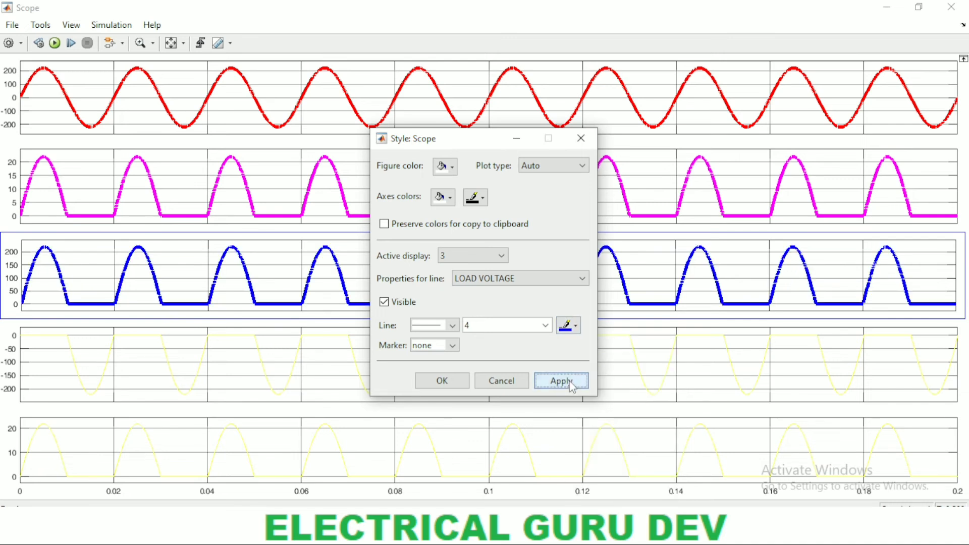
# Format the Diode voltage line in display 4 as bright green with a 4.0 line width.
pyautogui.click(501, 256)
pyautogui.click(470, 309)
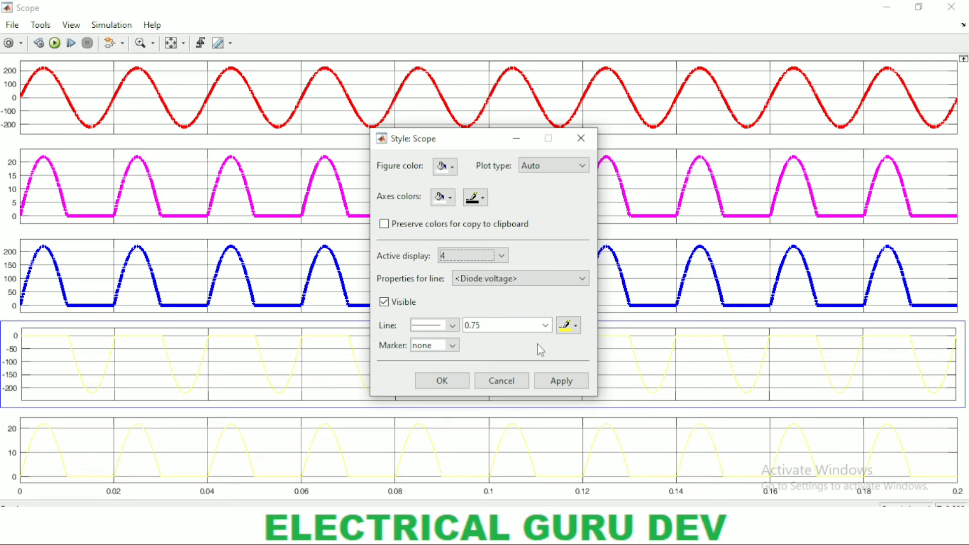
pyautogui.click(546, 326)
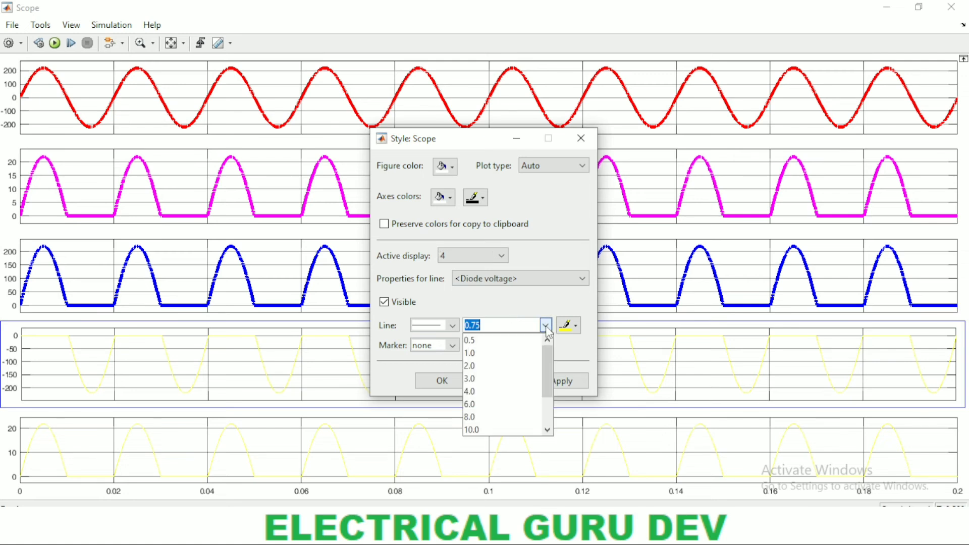
pyautogui.click(490, 395)
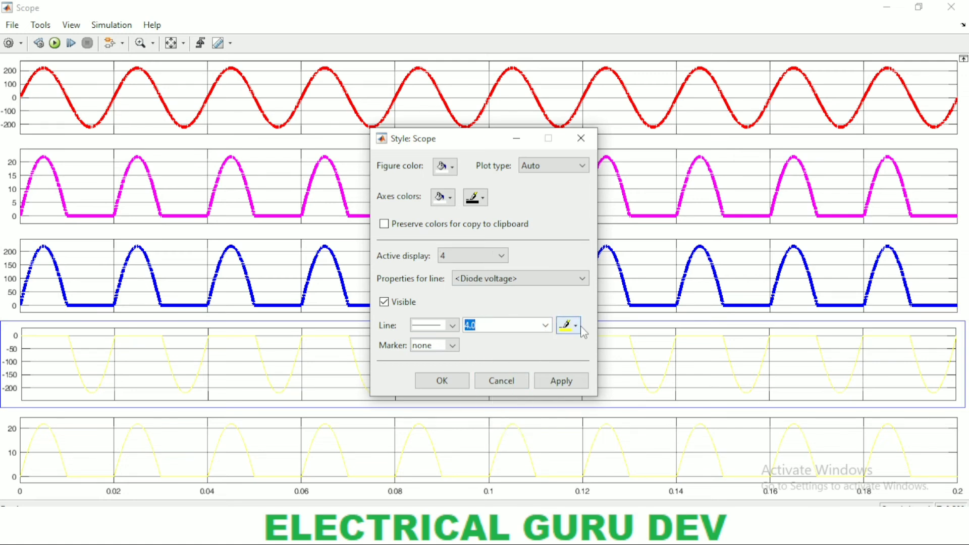
pyautogui.click(577, 325)
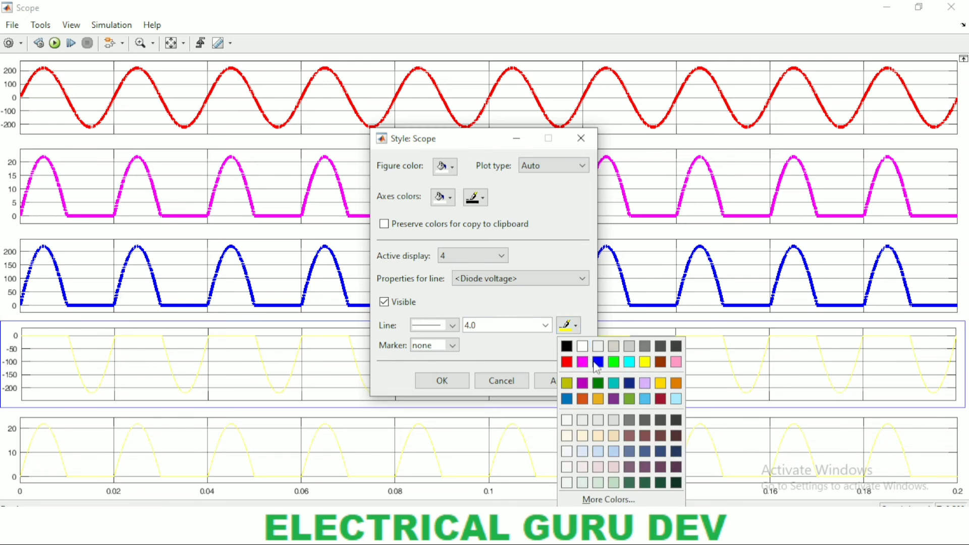
pyautogui.click(615, 361)
pyautogui.click(559, 381)
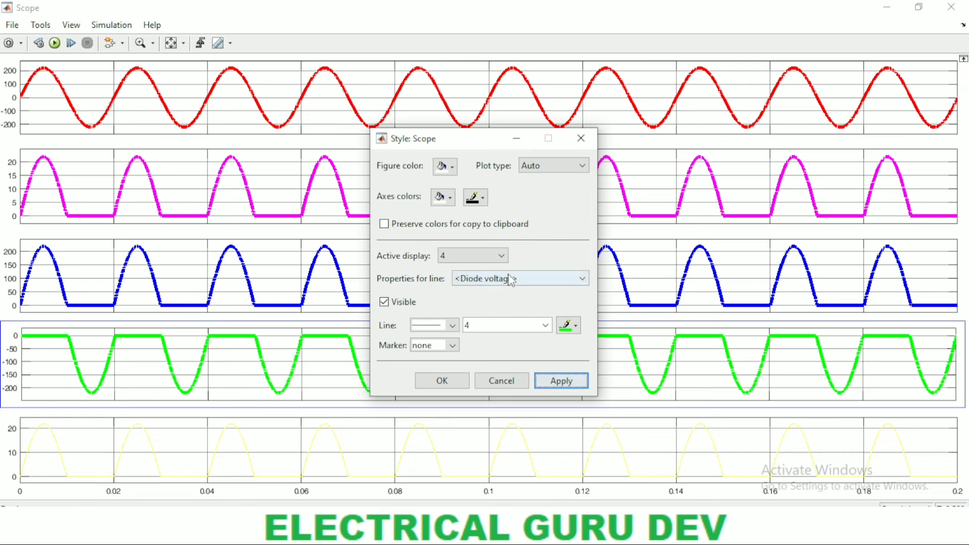
# Format the Diode current line in display 5 as brown with a 4.0 line width and close the style settings.
pyautogui.click(500, 257)
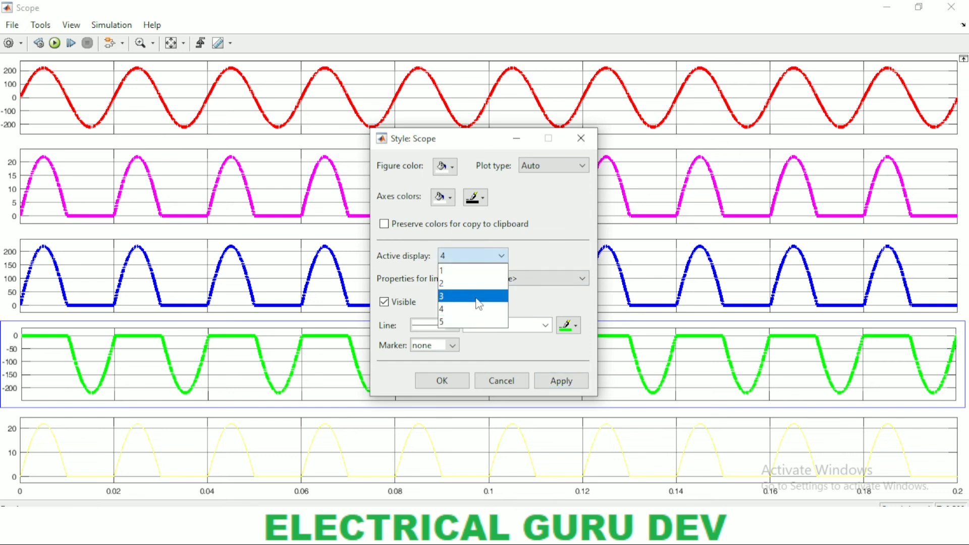
pyautogui.click(451, 321)
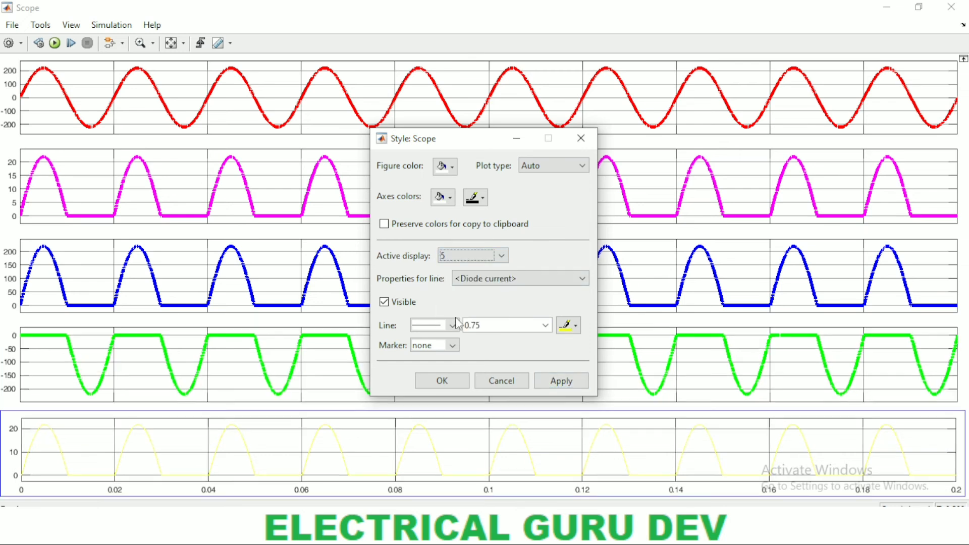
pyautogui.click(545, 325)
pyautogui.click(502, 391)
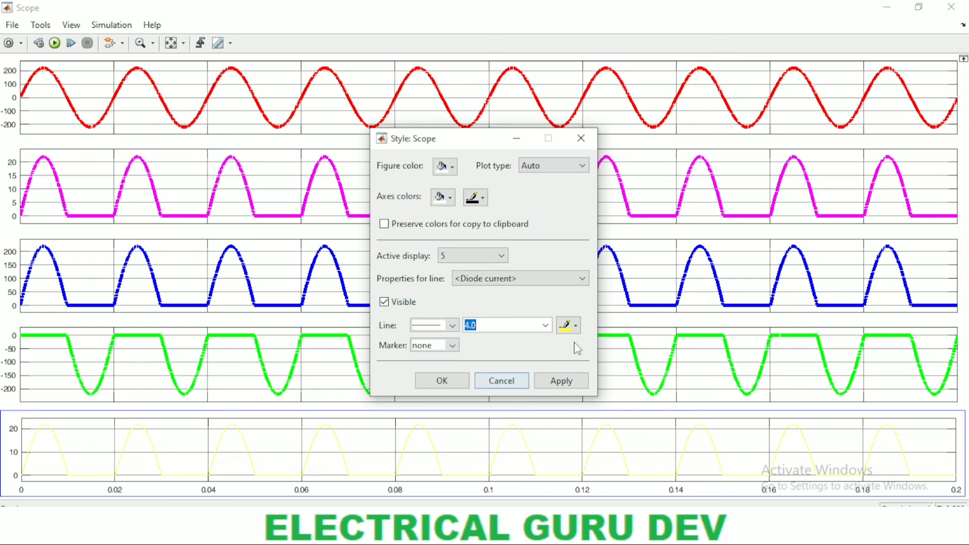
pyautogui.click(574, 329)
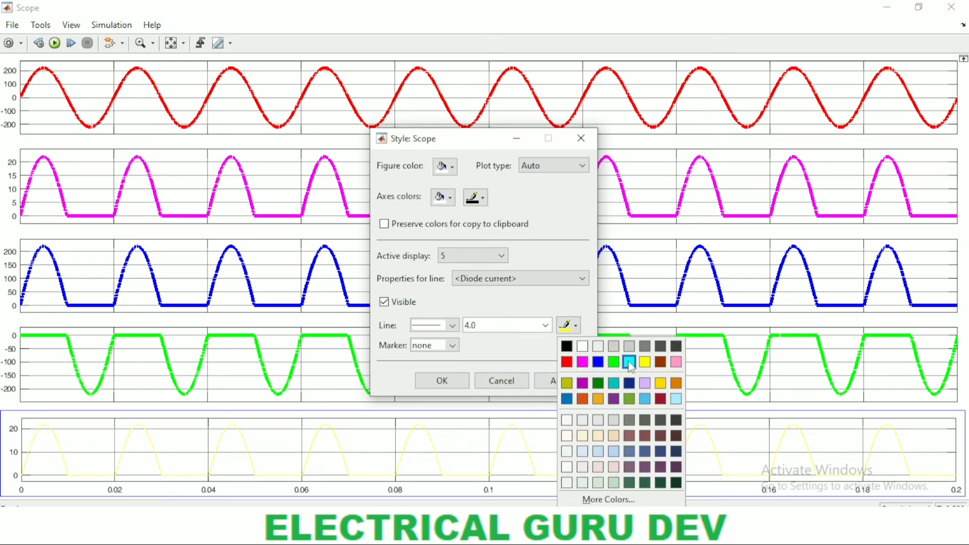
pyautogui.click(660, 362)
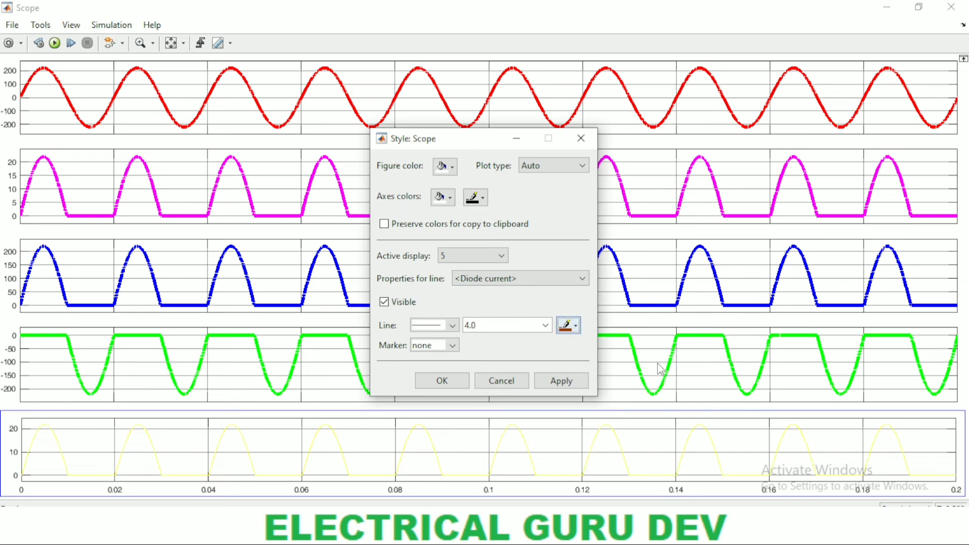
pyautogui.click(561, 381)
pyautogui.click(444, 382)
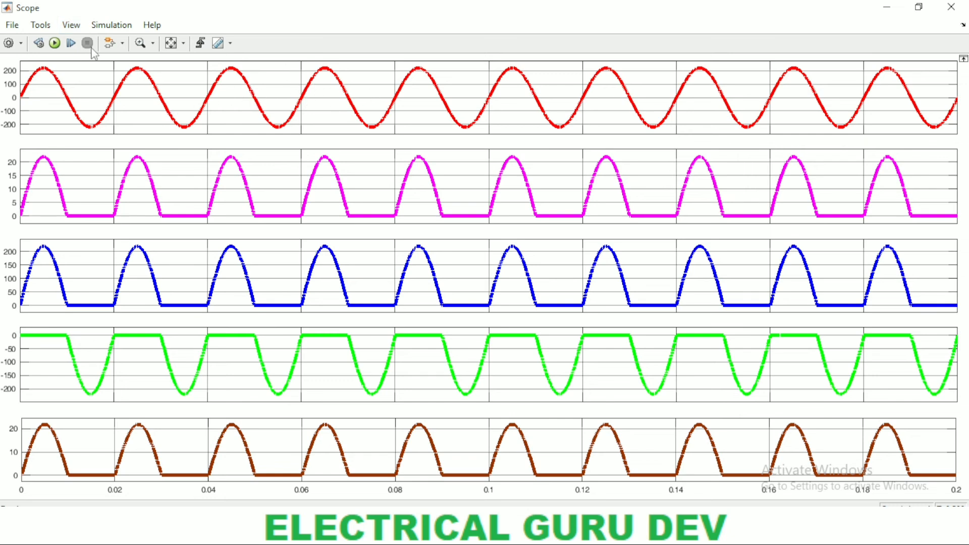
# Show the signal legend on the Scope displays.
pyautogui.click(71, 25)
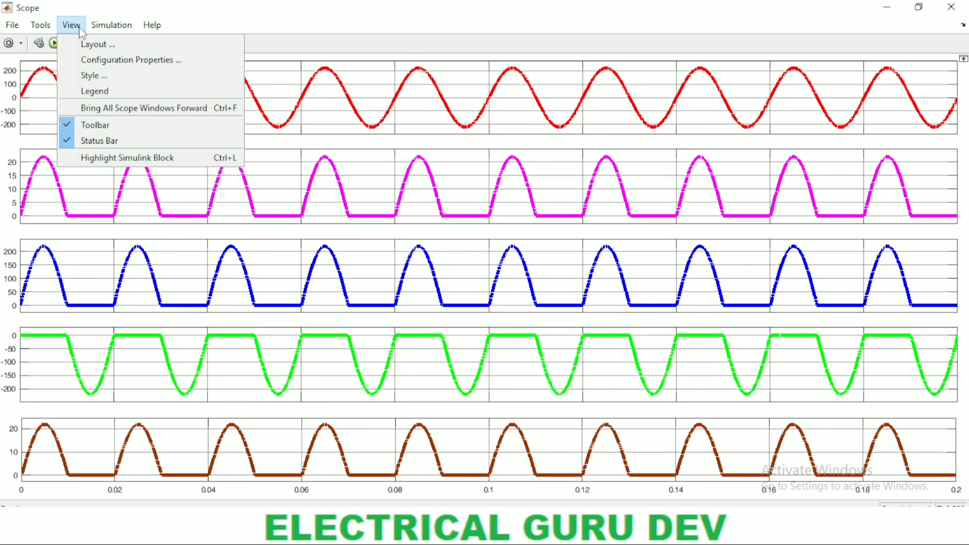
pyautogui.click(101, 90)
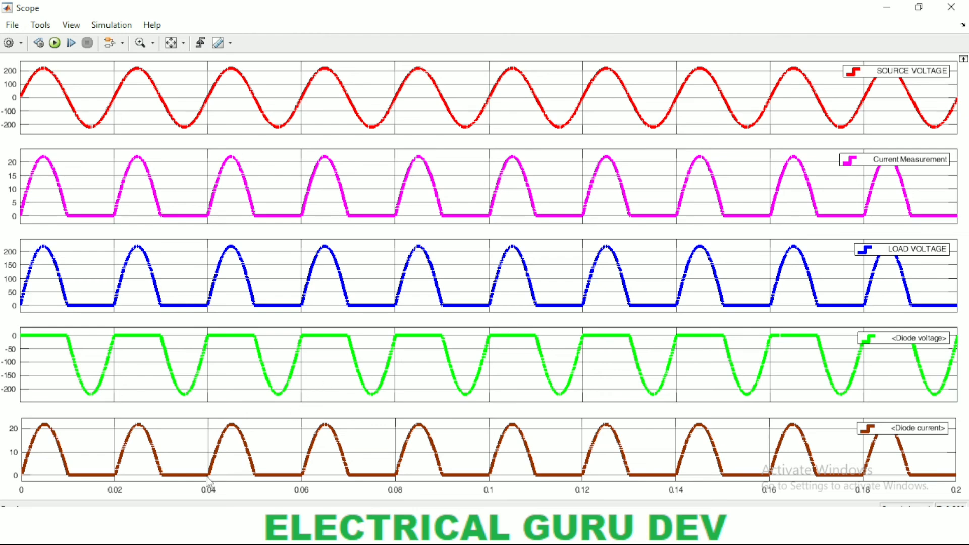
# Switch to the rectifier model and rename the Current Measurement block as IL.
pyautogui.moveTo(222, 525)
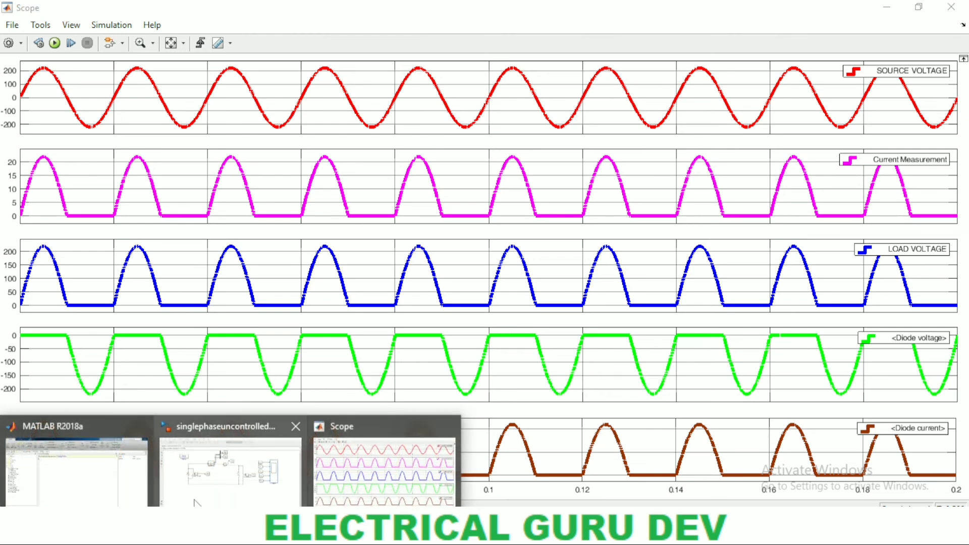
pyautogui.click(219, 497)
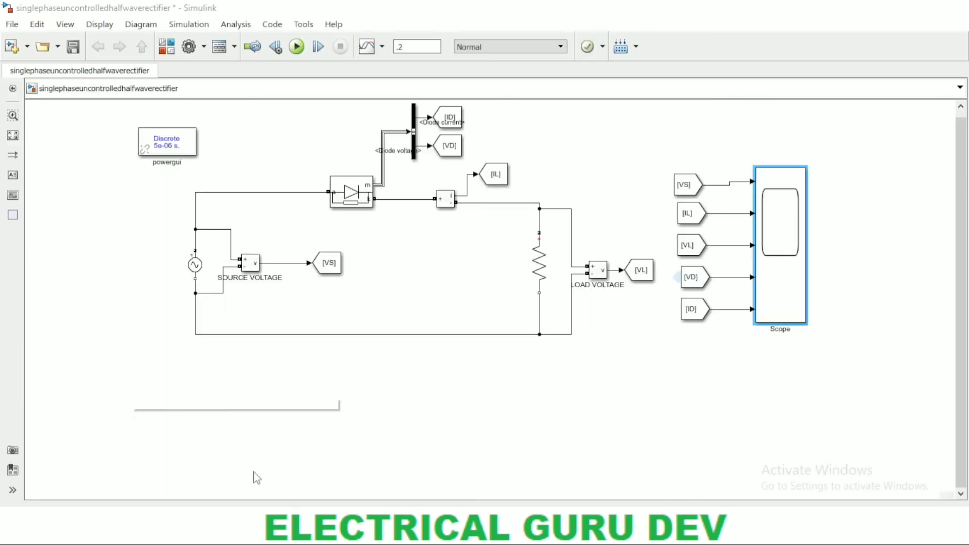
pyautogui.click(445, 201)
pyautogui.click(445, 202)
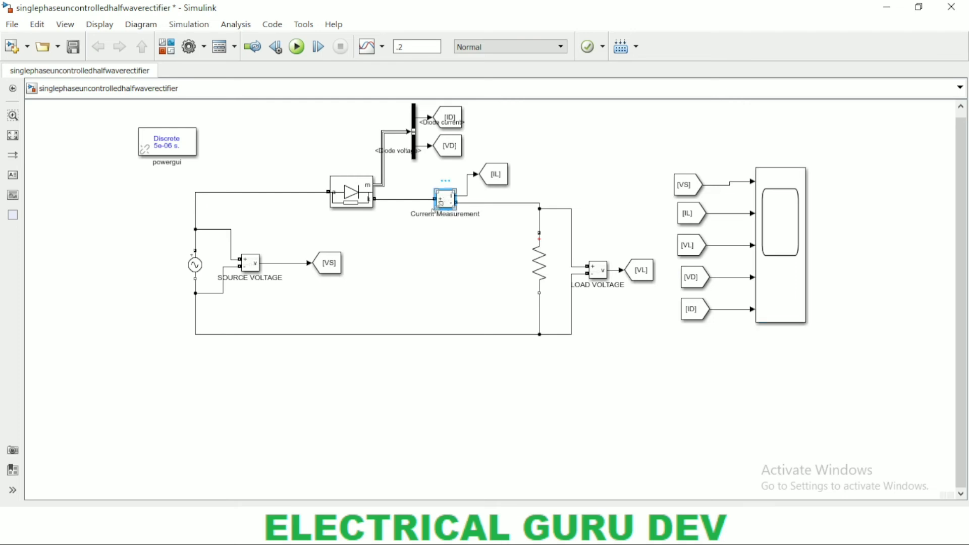
pyautogui.click(412, 217)
pyautogui.press('Delete')
pyautogui.press('Delete')
pyautogui.press('Delete')
pyautogui.press('Delete')
pyautogui.press('Delete')
pyautogui.press('Delete')
pyautogui.press('Delete')
pyautogui.press('Delete')
pyautogui.press('Delete')
pyautogui.press('Delete')
pyautogui.press('Delete')
pyautogui.press('Delete')
pyautogui.press('Delete')
pyautogui.press('Delete')
pyautogui.press('Delete')
pyautogui.press('Delete')
pyautogui.press('Delete')
pyautogui.press('Delete')
pyautogui.press('Delete')
pyautogui.click(320, 132)
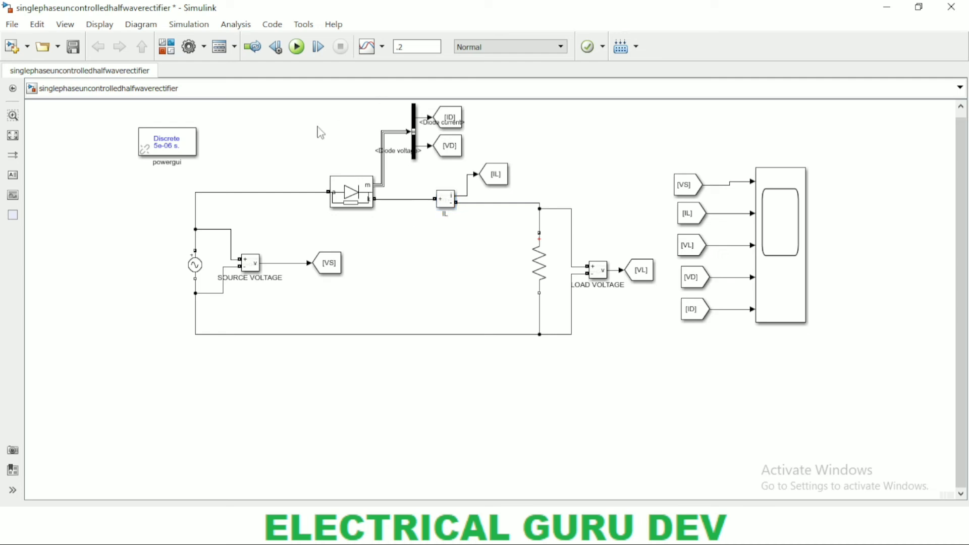
# Rerun the simulation and open the Scope to view the updated waveforms.
pyautogui.click(297, 46)
pyautogui.click(780, 229)
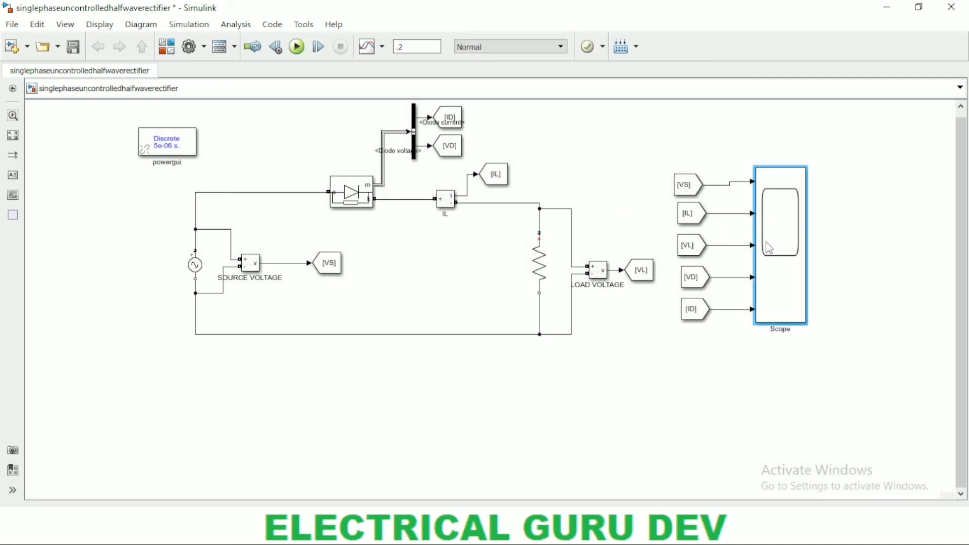
pyautogui.doubleClick(796, 262)
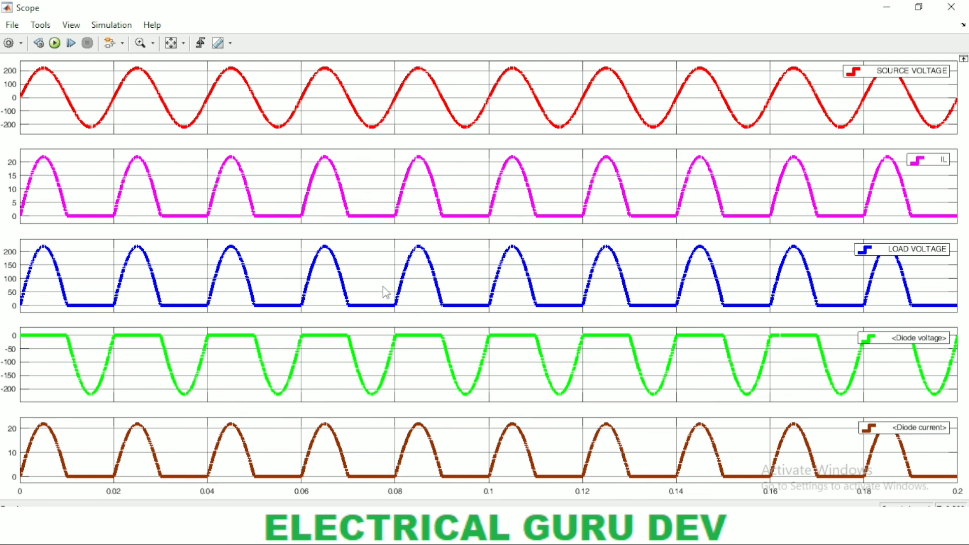
# Set the title of Scope display 1 to VS in the configuration properties and apply it.
pyautogui.rightClick(337, 103)
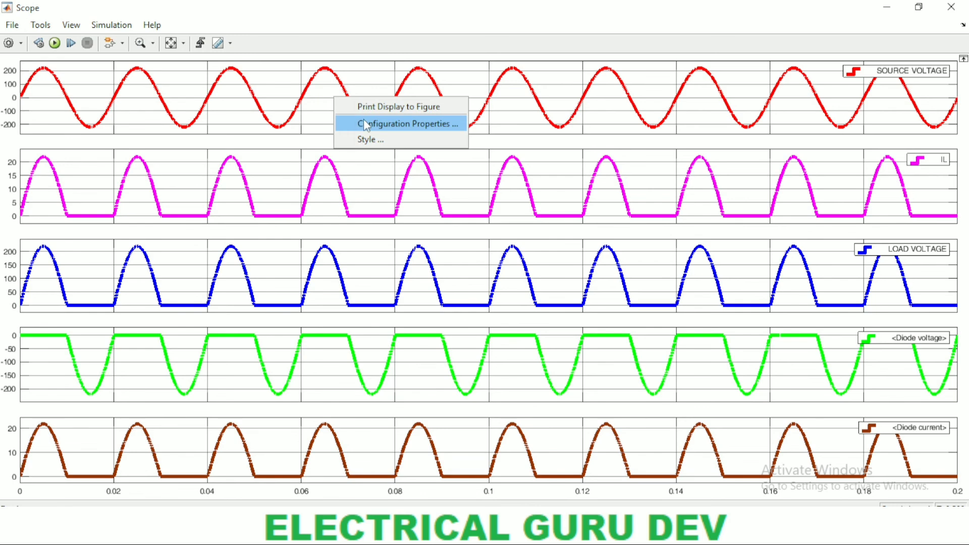
pyautogui.click(380, 125)
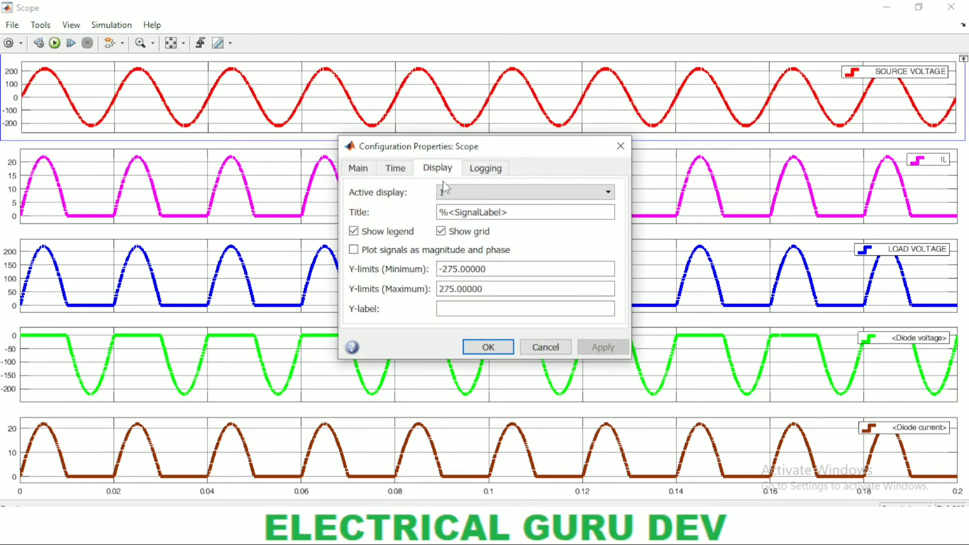
pyautogui.click(467, 212)
pyautogui.doubleClick(518, 213)
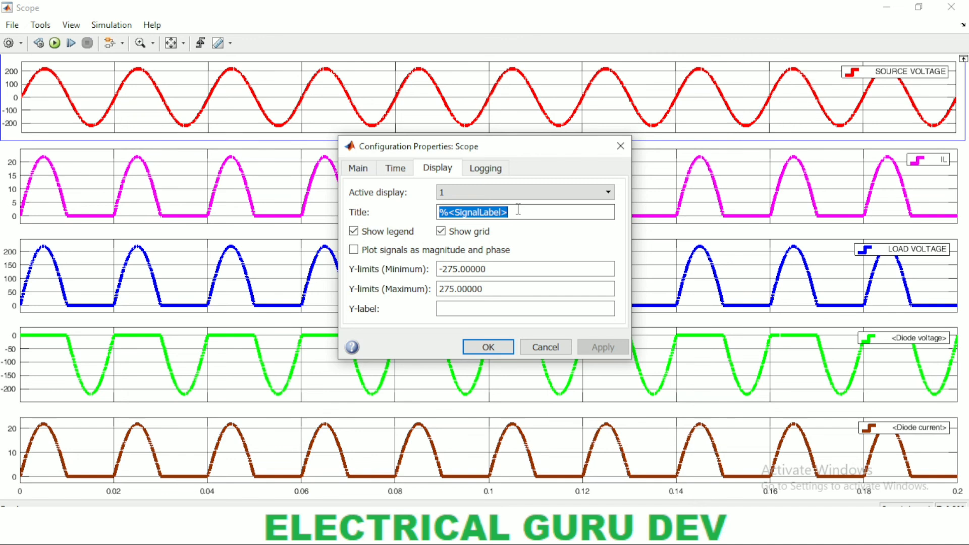
pyautogui.write('VS')
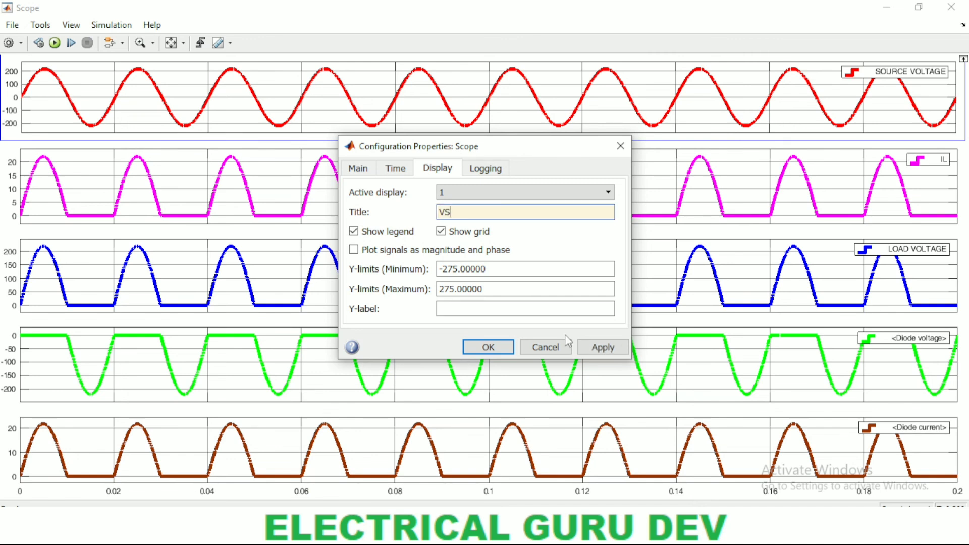
pyautogui.click(602, 347)
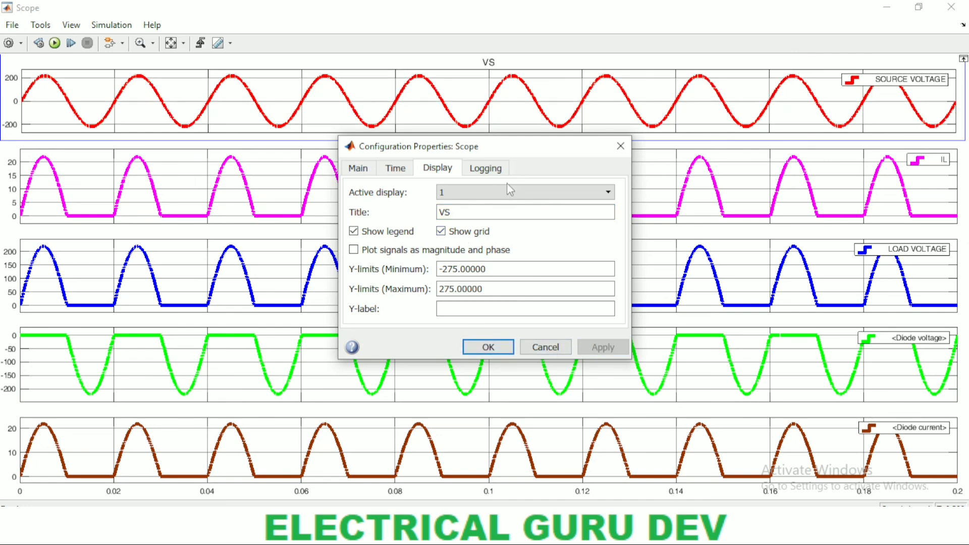
pyautogui.press('Return')
# Set the title of Scope display 2, the load current plot, to IL and apply it.
pyautogui.rightClick(474, 183)
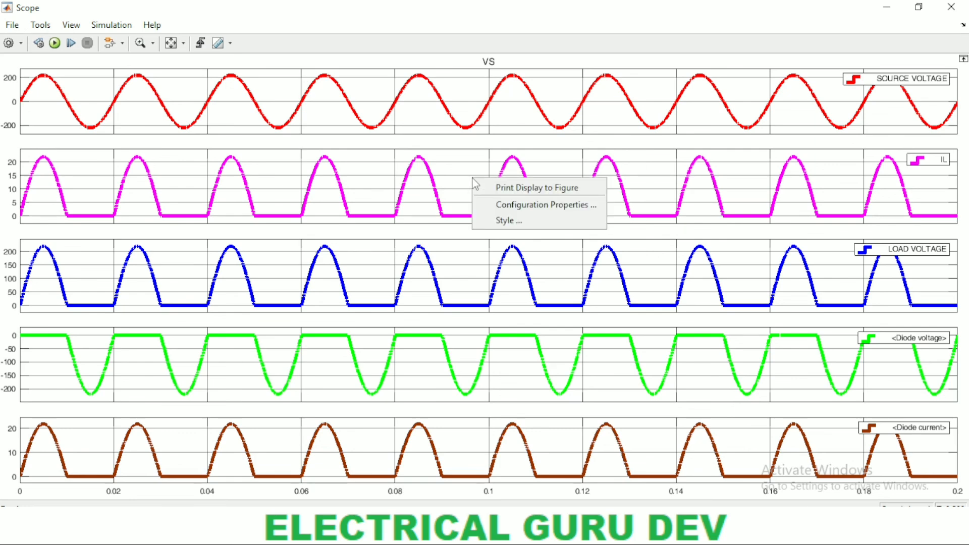
pyautogui.click(514, 209)
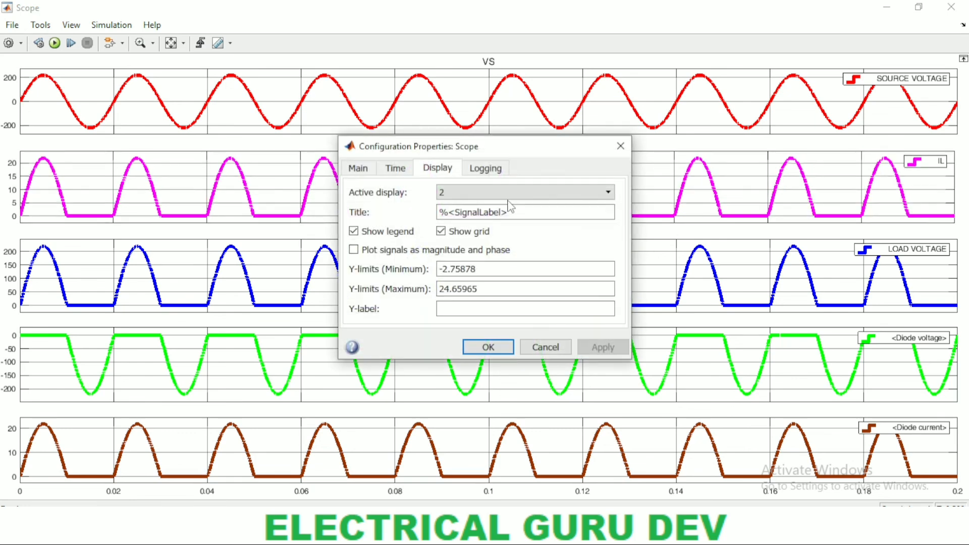
pyautogui.tripleClick(512, 214)
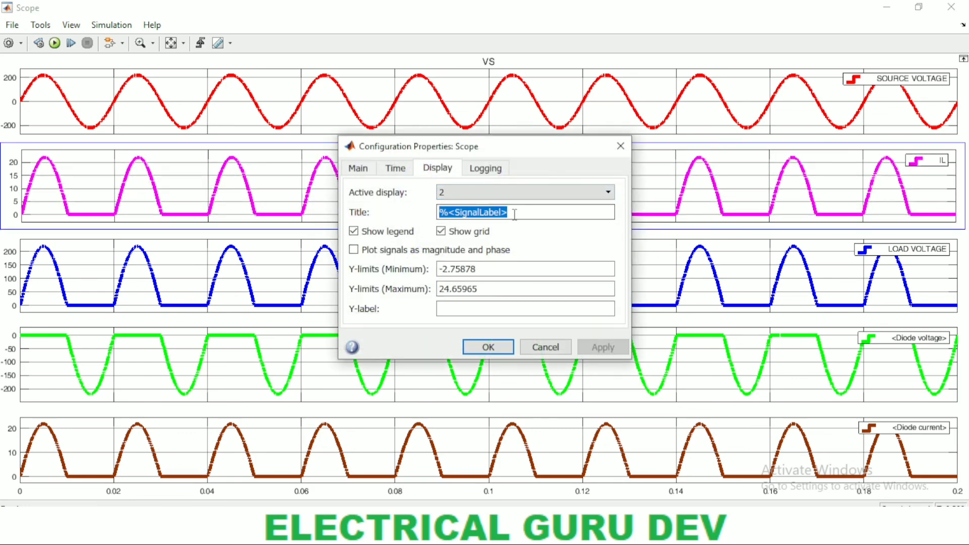
pyautogui.write('IL')
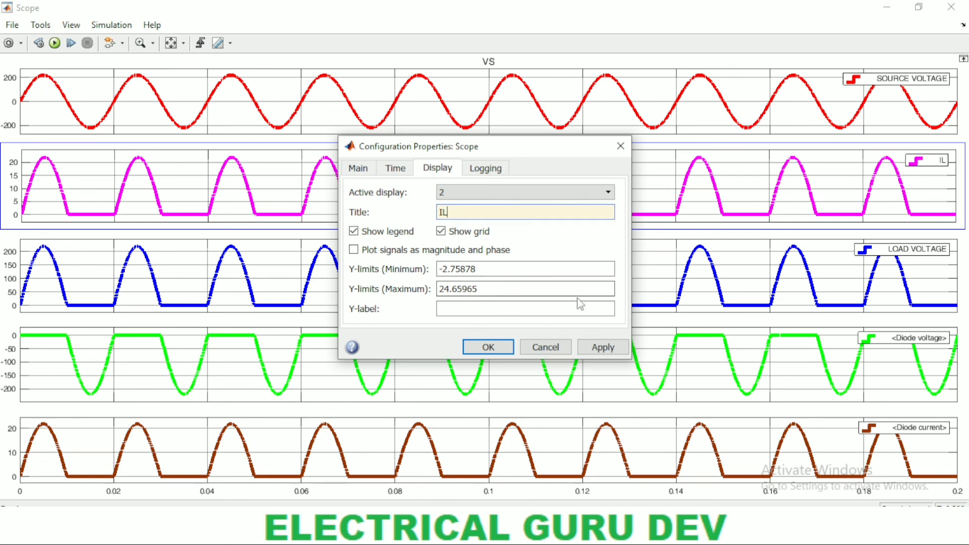
pyautogui.click(599, 350)
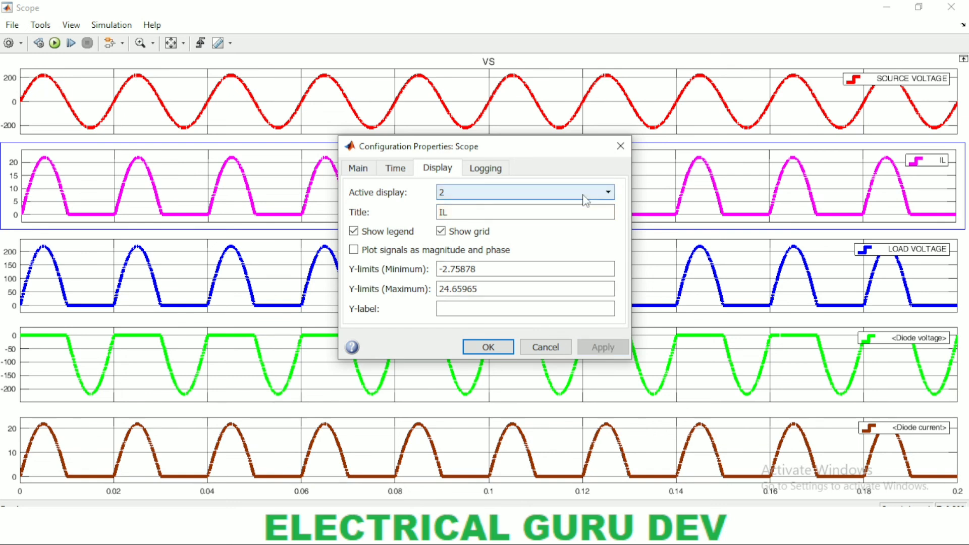
# Set the title of display 3, the load voltage plot, to VL and apply it.
pyautogui.click(584, 195)
pyautogui.click(547, 228)
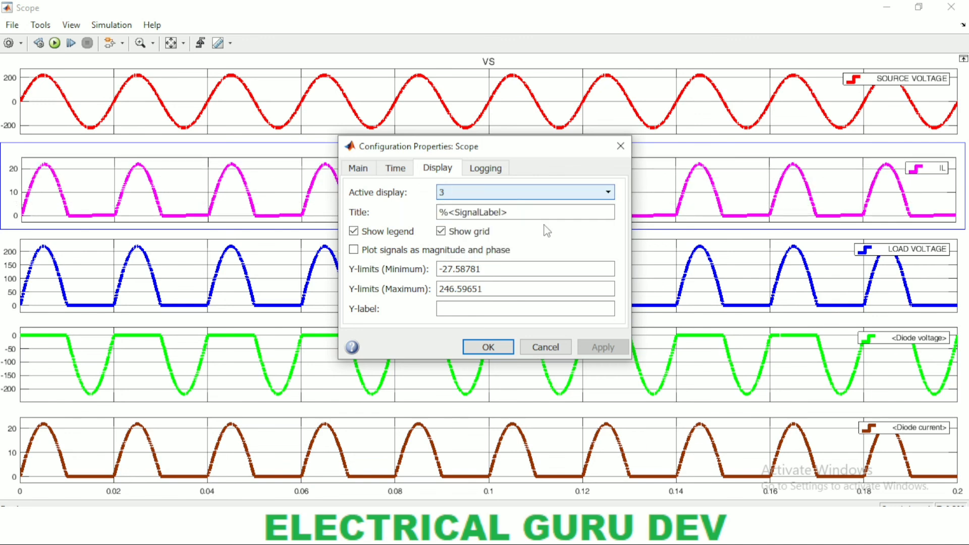
pyautogui.tripleClick(541, 211)
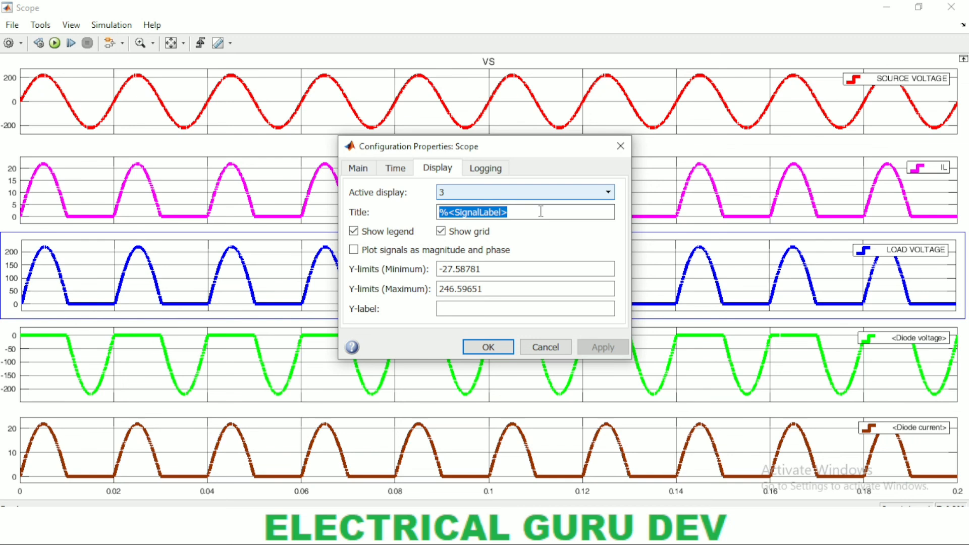
pyautogui.write('VL')
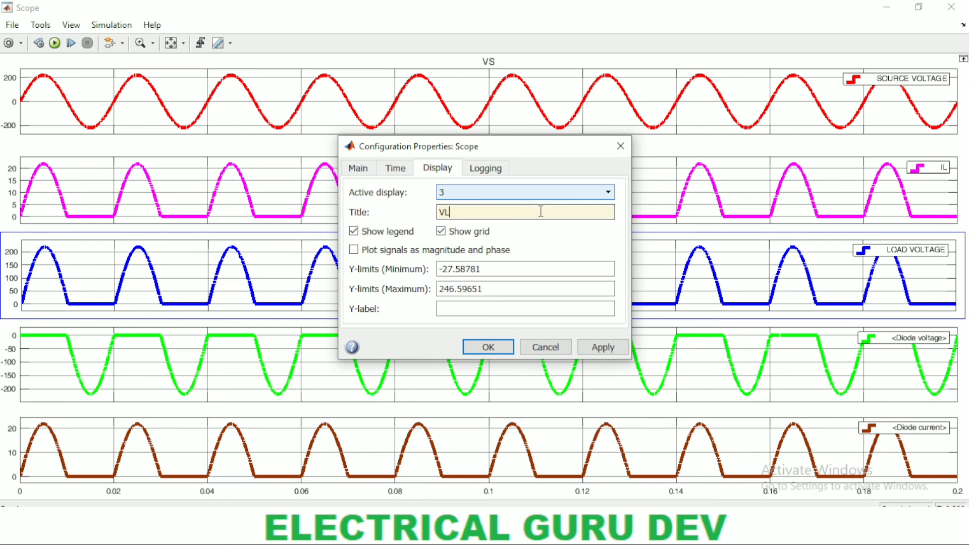
pyautogui.click(602, 347)
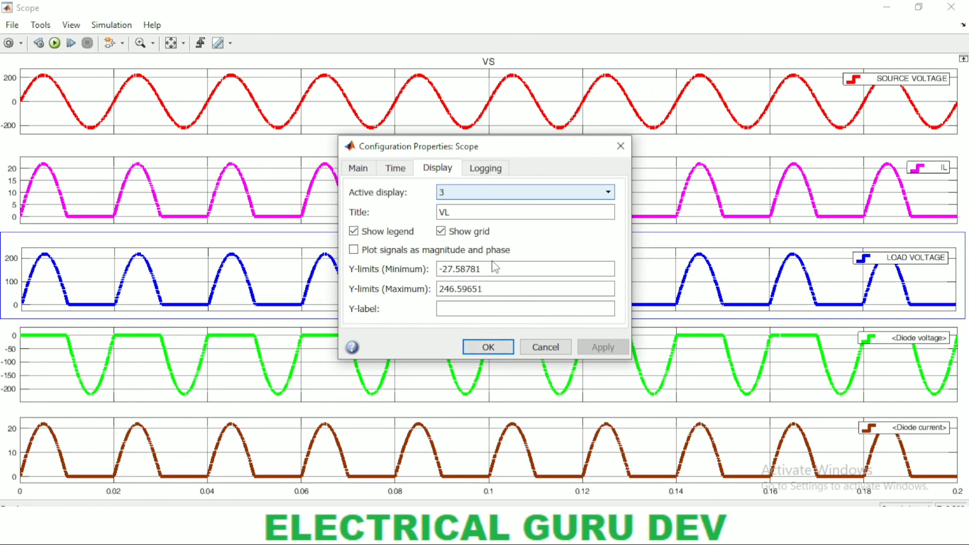
# Set the title of display 4 to DIODE VOLTAGE and apply it.
pyautogui.click(479, 193)
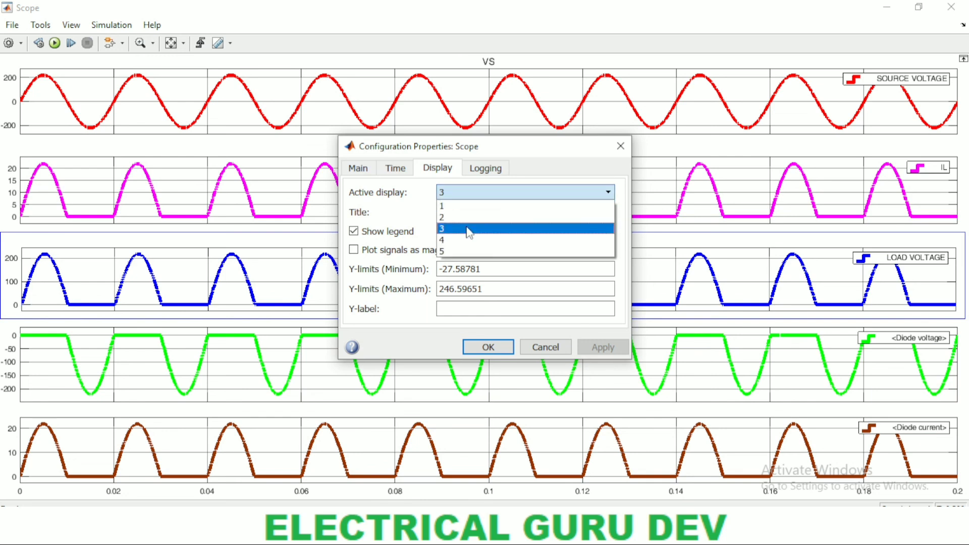
pyautogui.click(462, 241)
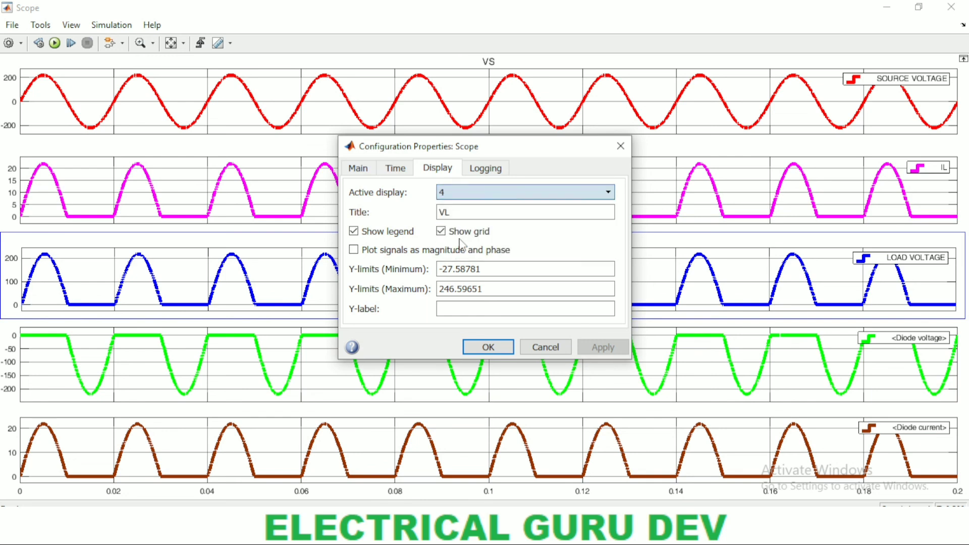
pyautogui.doubleClick(515, 213)
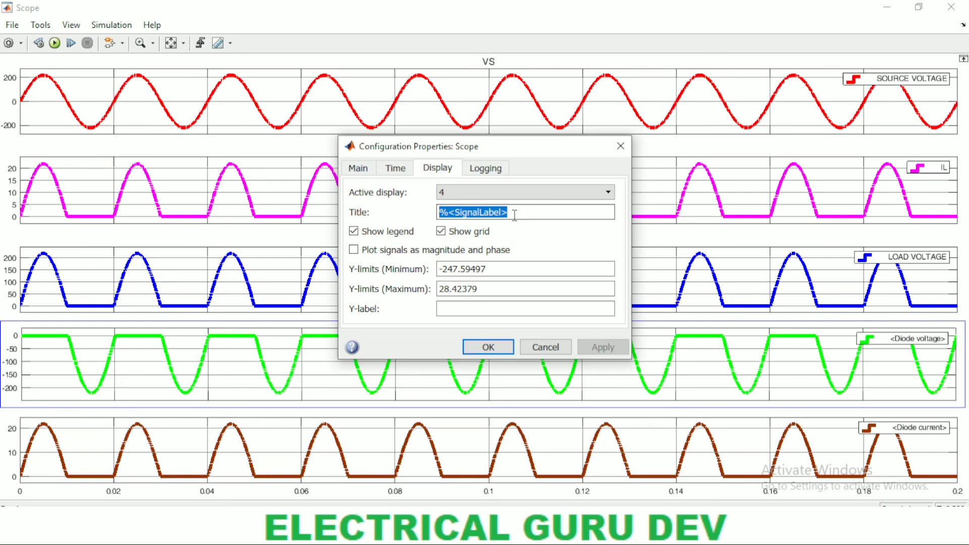
pyautogui.write('DIODE')
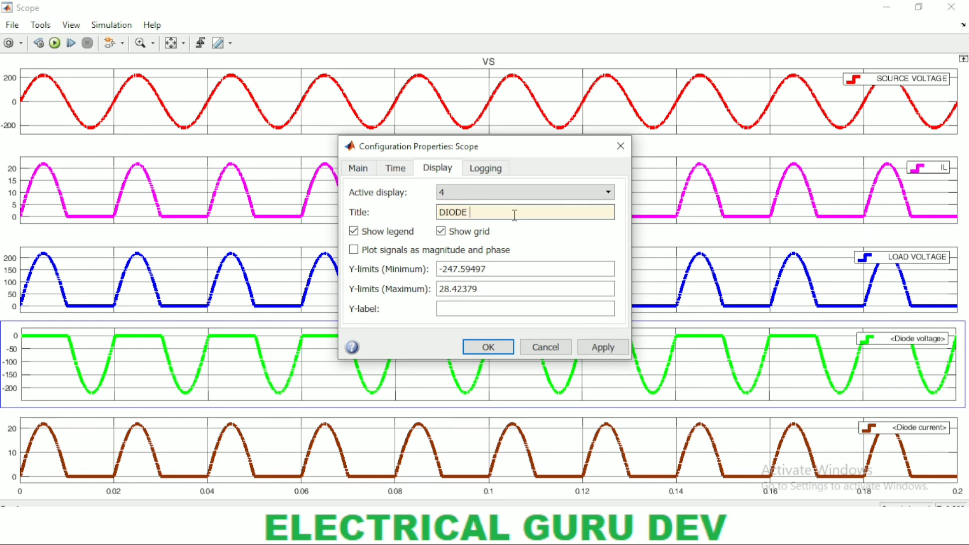
pyautogui.write(' VOLTAGE')
pyautogui.click(603, 348)
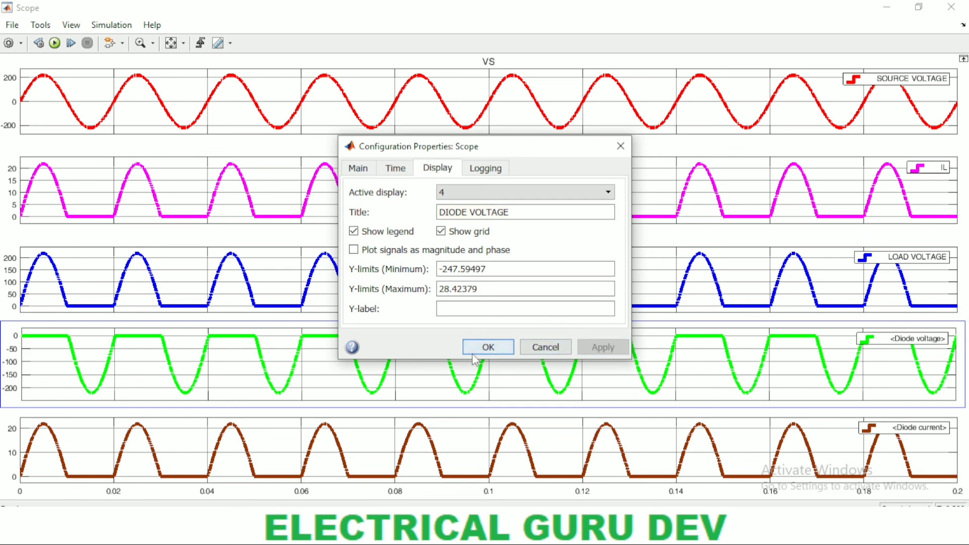
# Set the title of display 5 to DIODE CURRENT, apply it and close the configuration properties.
pyautogui.click(543, 197)
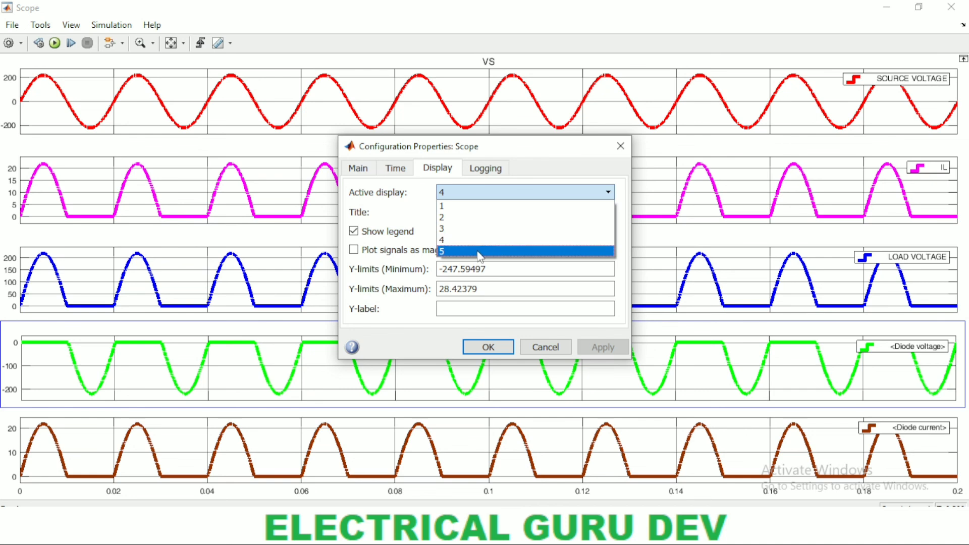
pyautogui.click(541, 248)
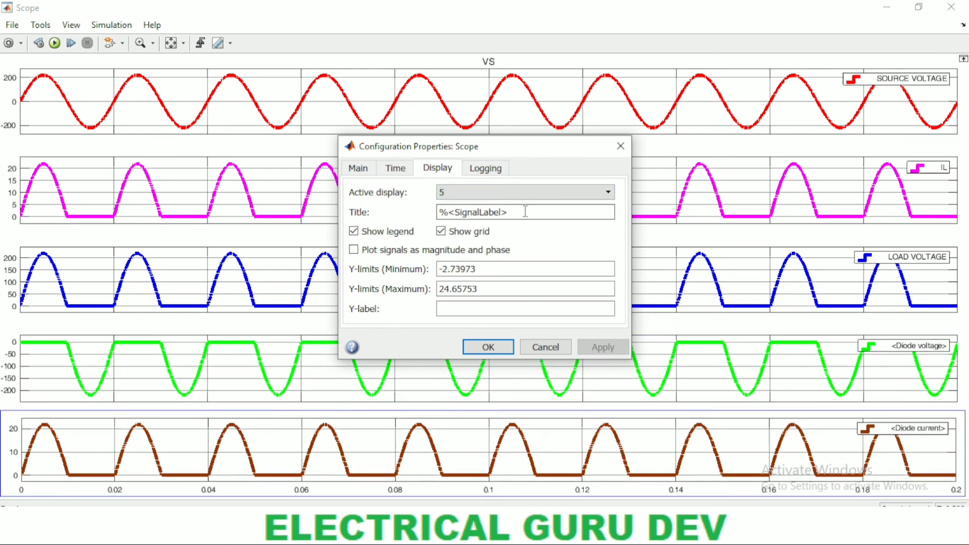
pyautogui.tripleClick(525, 212)
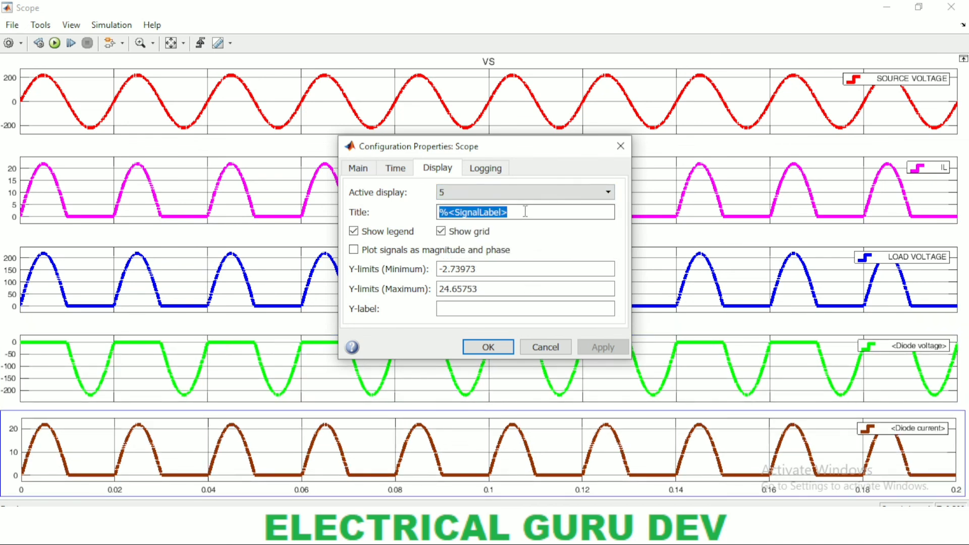
pyautogui.write('DIODE CURRENT')
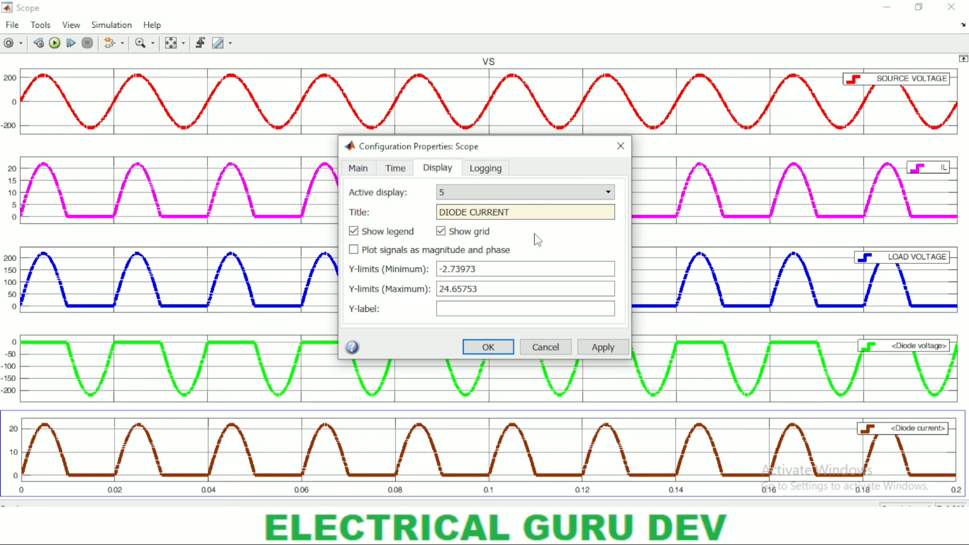
pyautogui.click(597, 350)
pyautogui.click(491, 350)
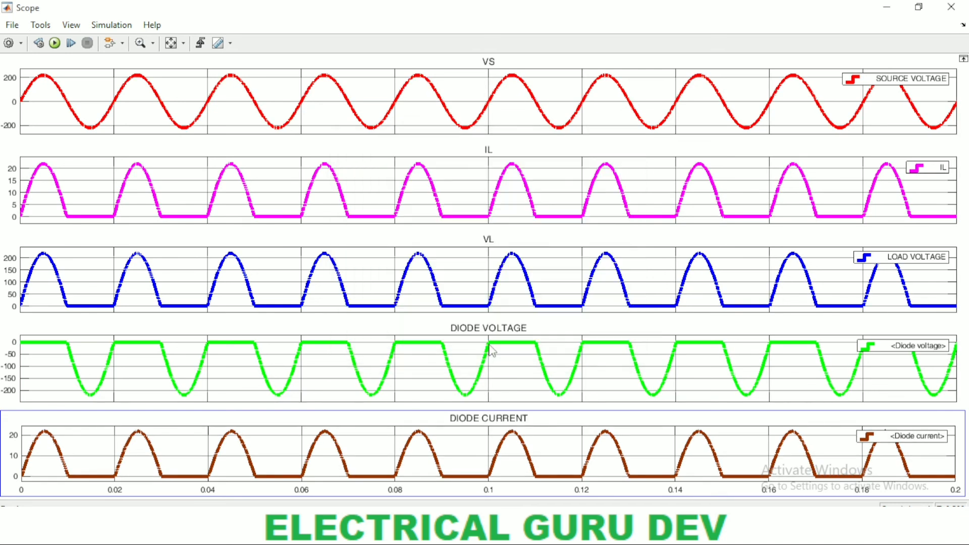